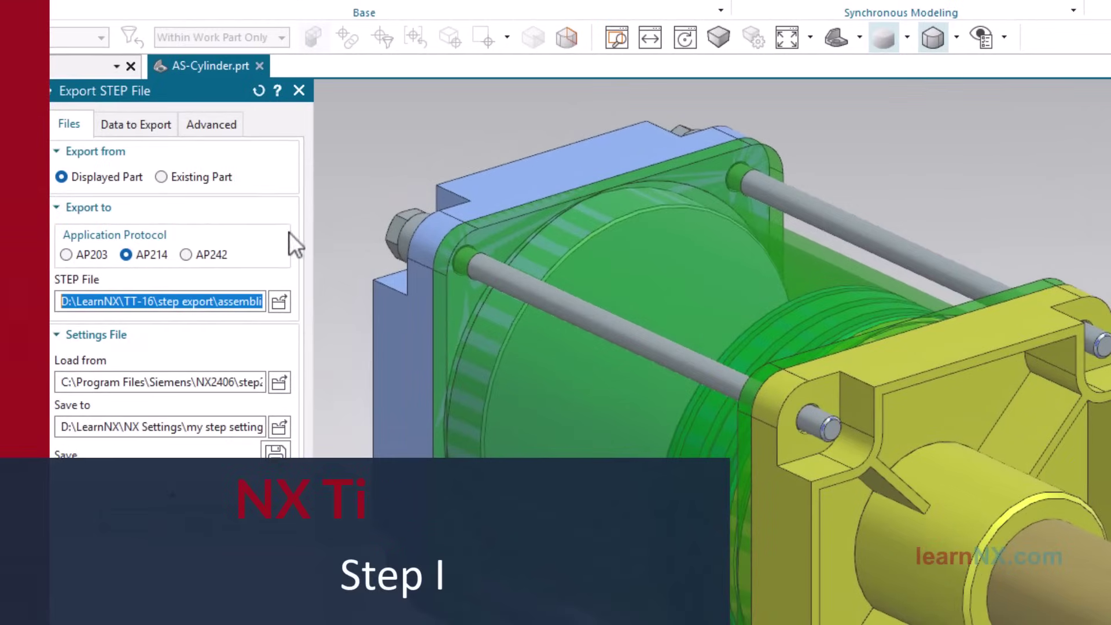
- Set the STEP export to the entire part and review the advanced options
{"action": "left_click", "coordinate": [147, 122]}
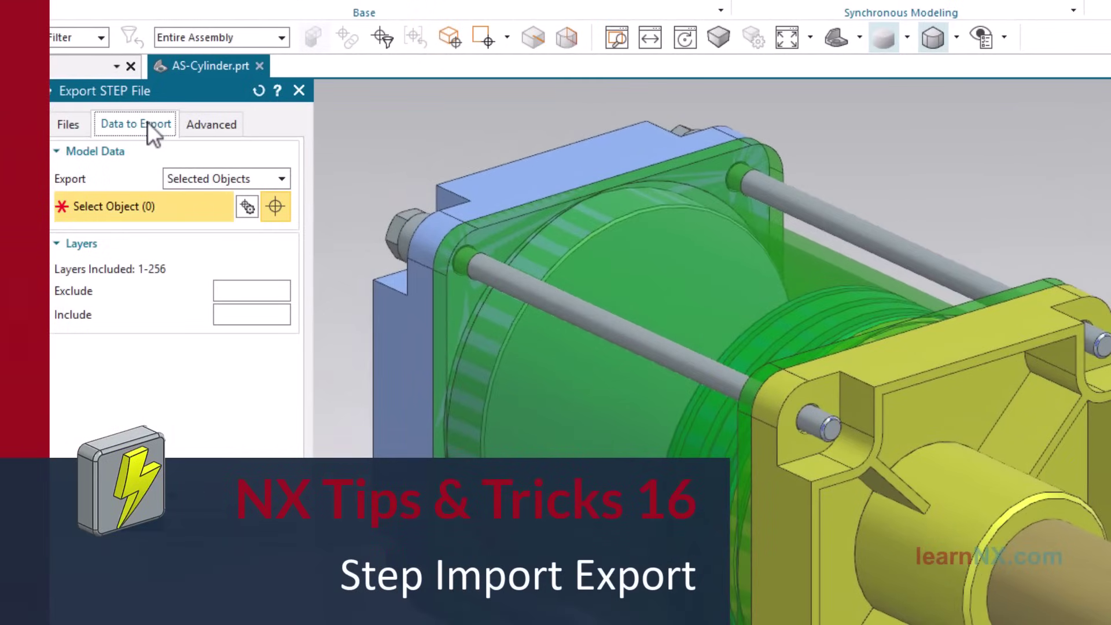
{"action": "left_click", "coordinate": [231, 178]}
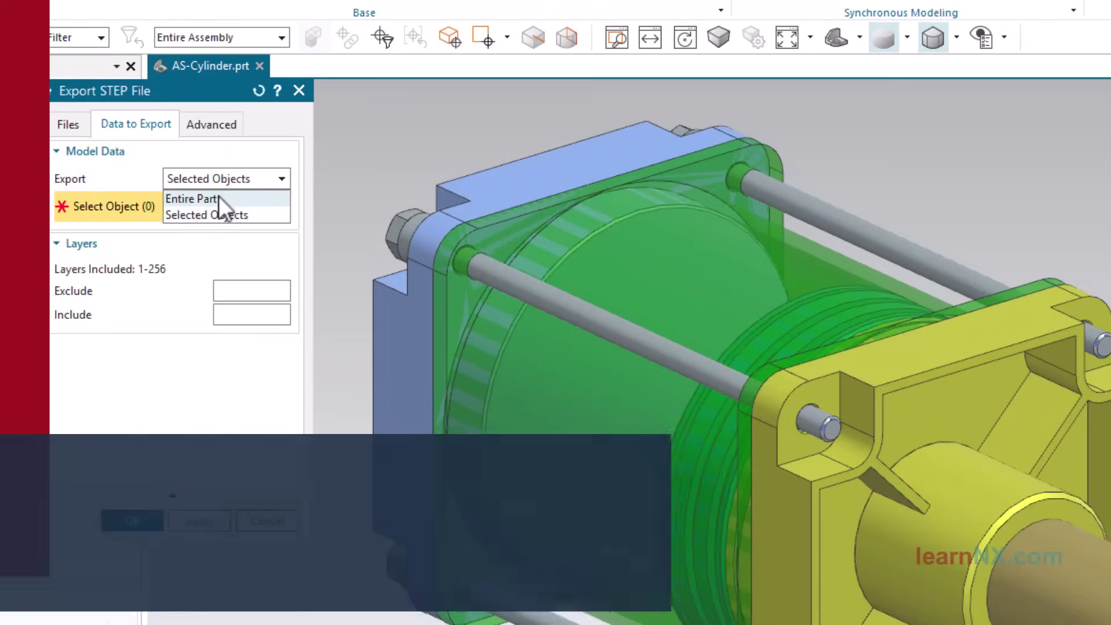
{"action": "left_click", "coordinate": [219, 199]}
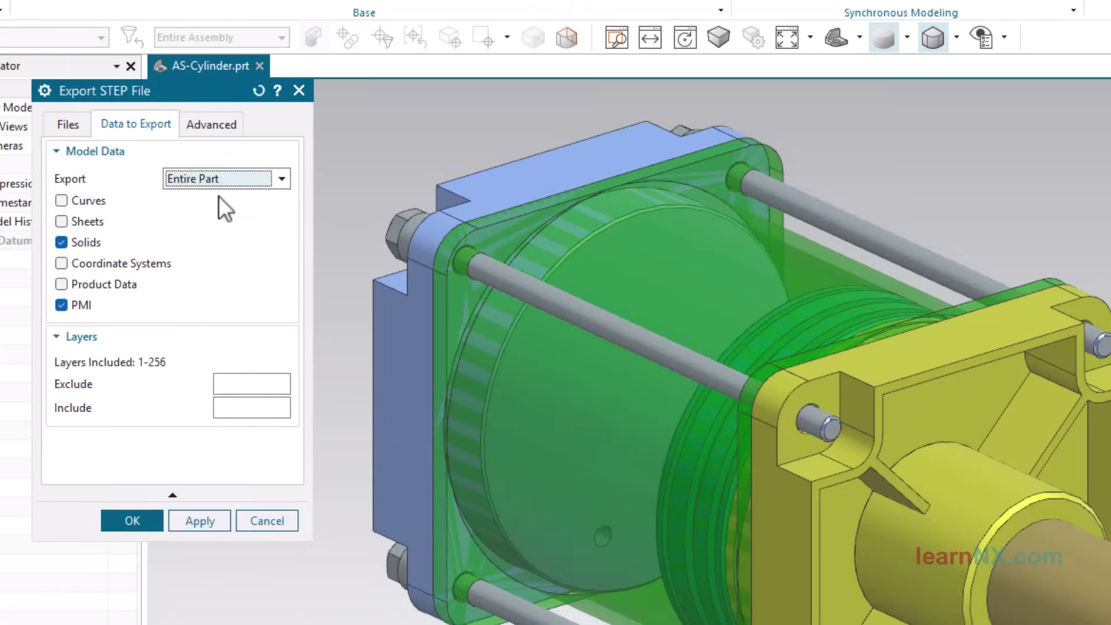
{"action": "left_click", "coordinate": [211, 123]}
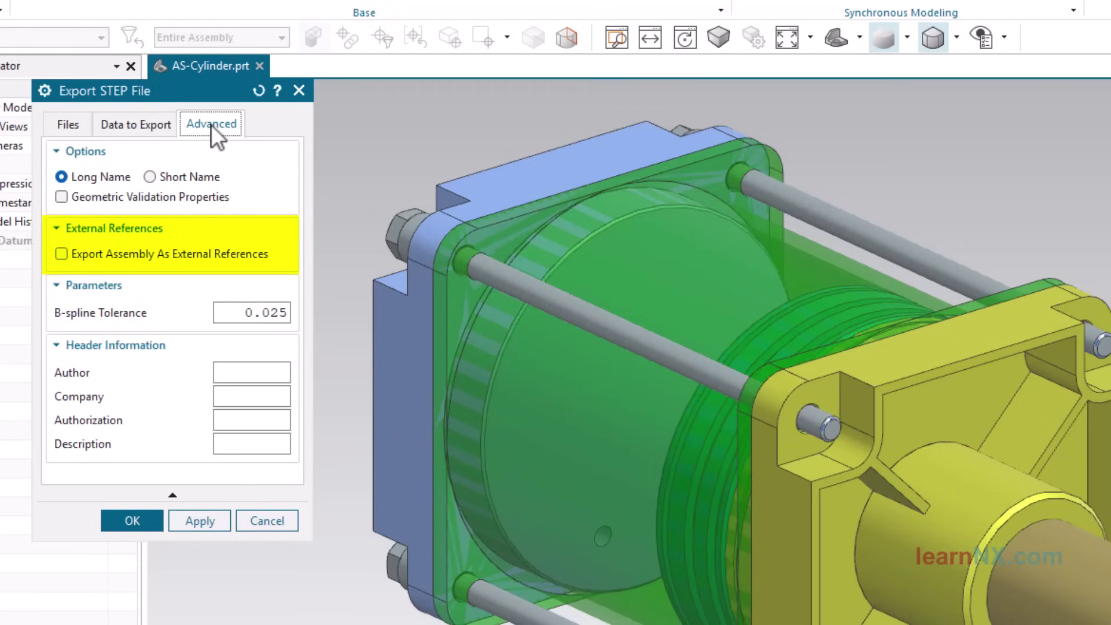
{"action": "left_click", "coordinate": [65, 124]}
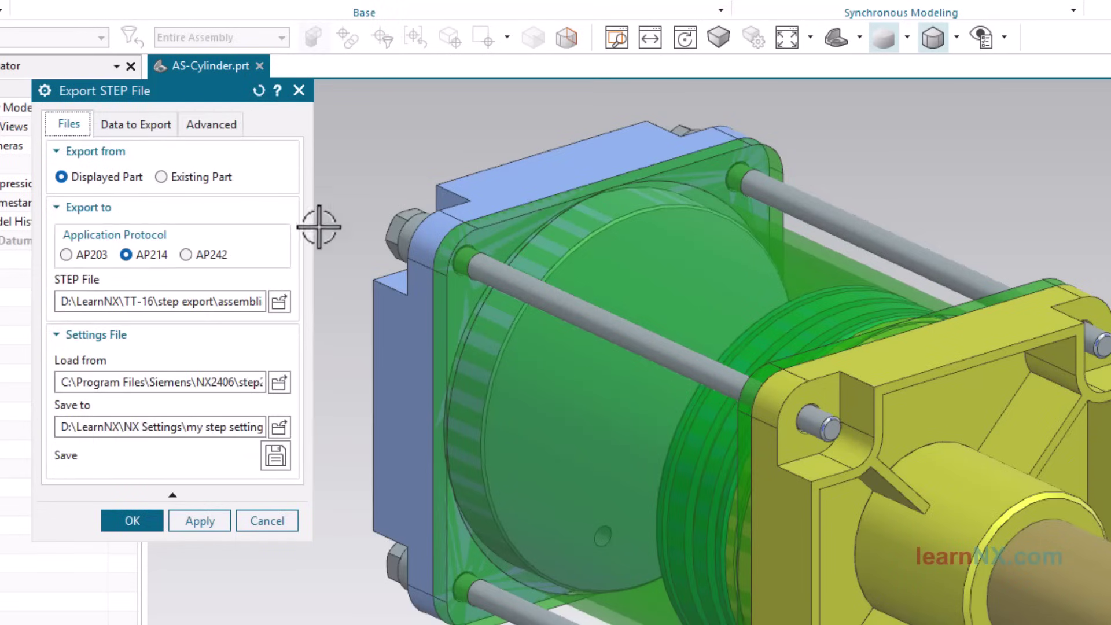
- Export to AP214 as AS-Cylinder_1.stp in the assemblies\EAAER deactivated folder
{"action": "left_click", "coordinate": [279, 301]}
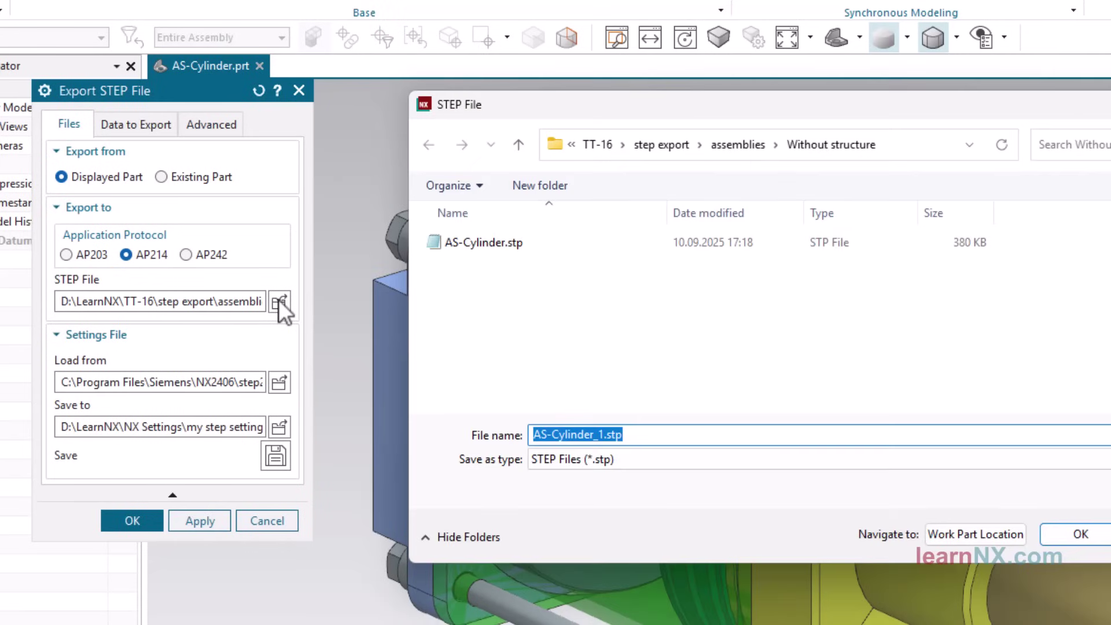
{"action": "left_click", "coordinate": [751, 149]}
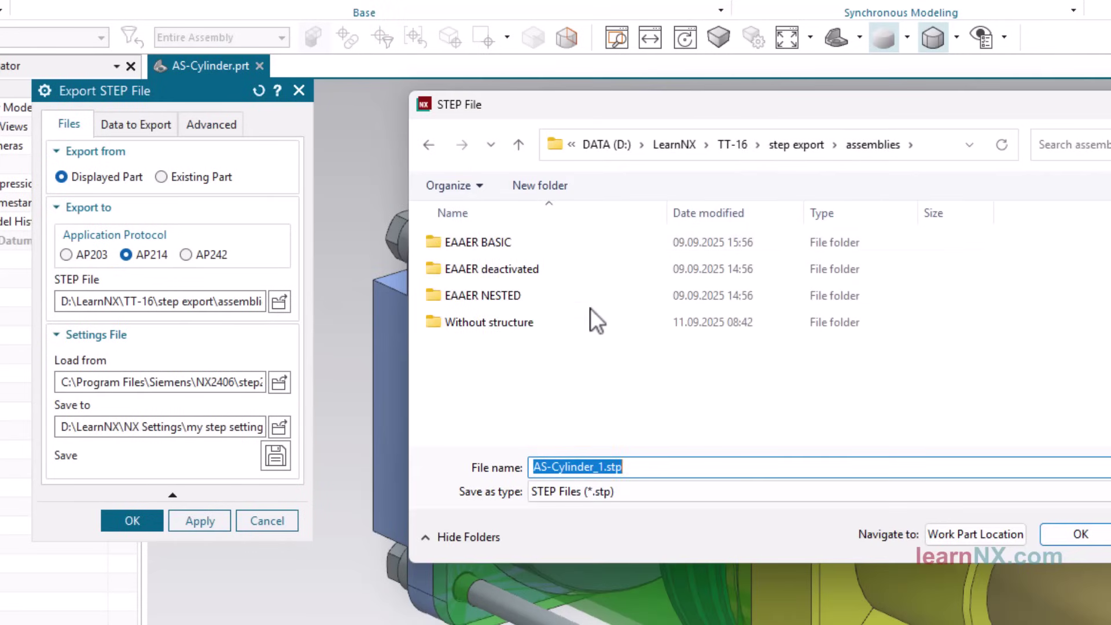
{"action": "double_click", "coordinate": [539, 270]}
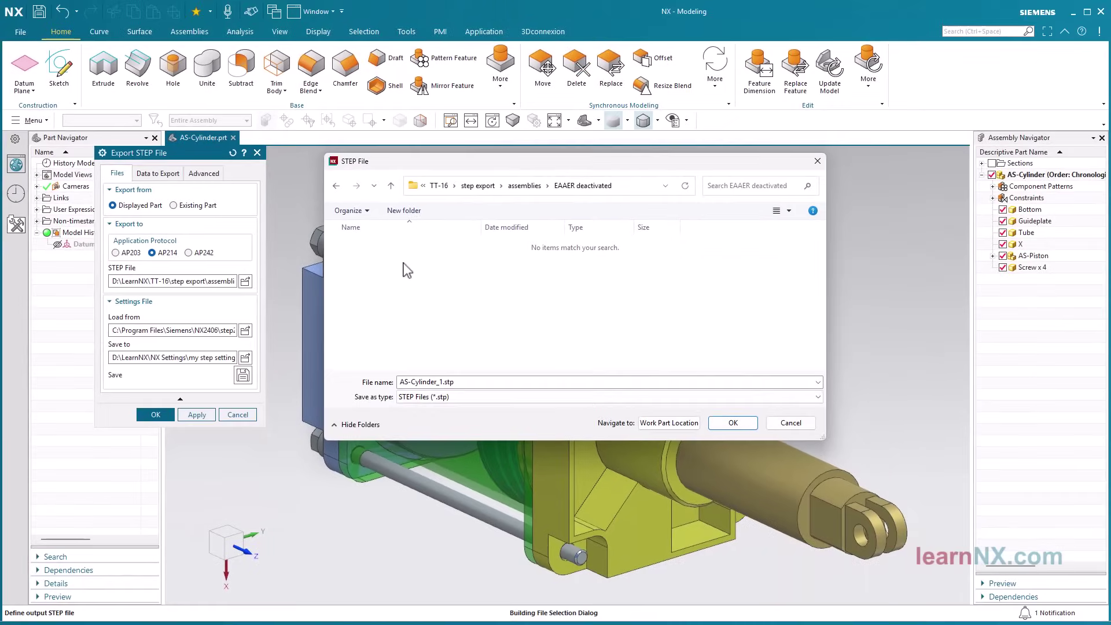
{"action": "left_click", "coordinate": [745, 422]}
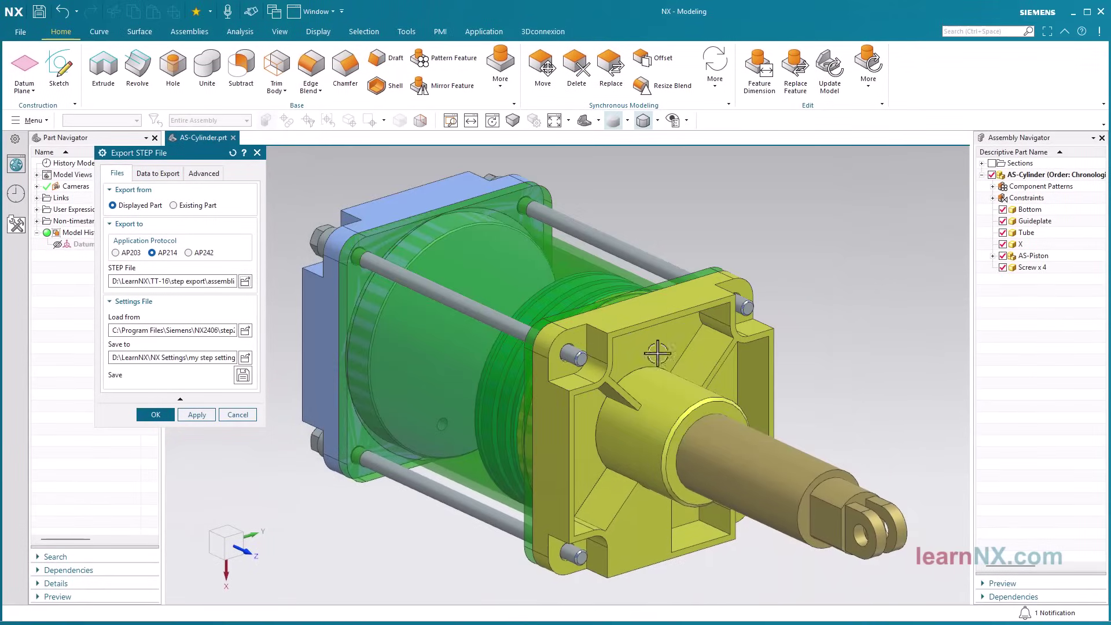
{"action": "left_click", "coordinate": [157, 416]}
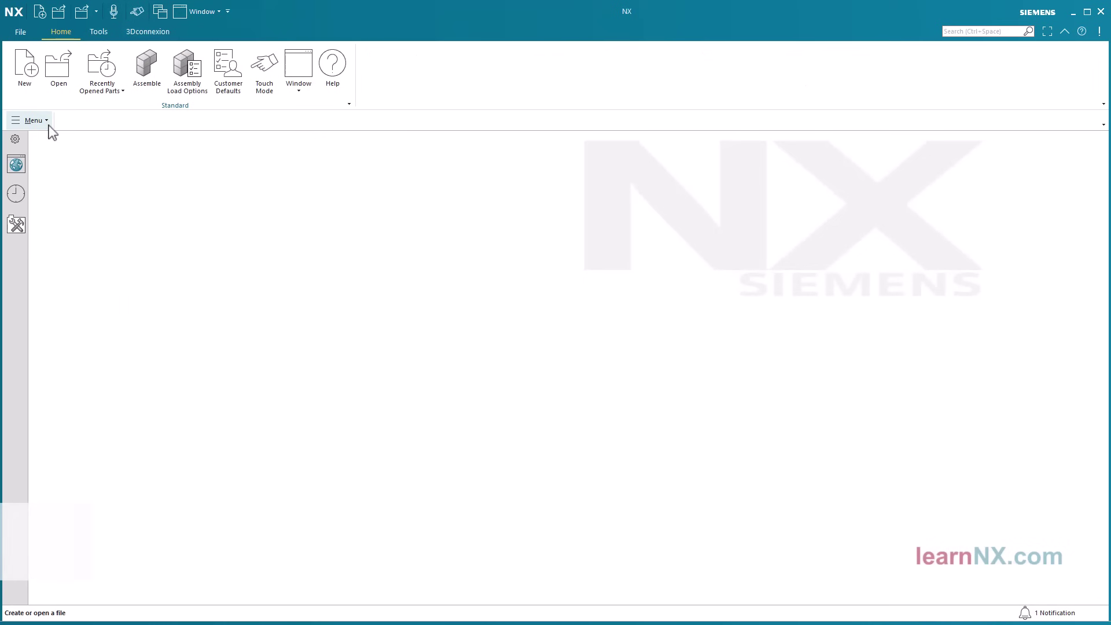
- Filter the Open dialog to STEP Files and select Lifter stud 3366.32.stp
{"action": "left_click", "coordinate": [46, 122]}
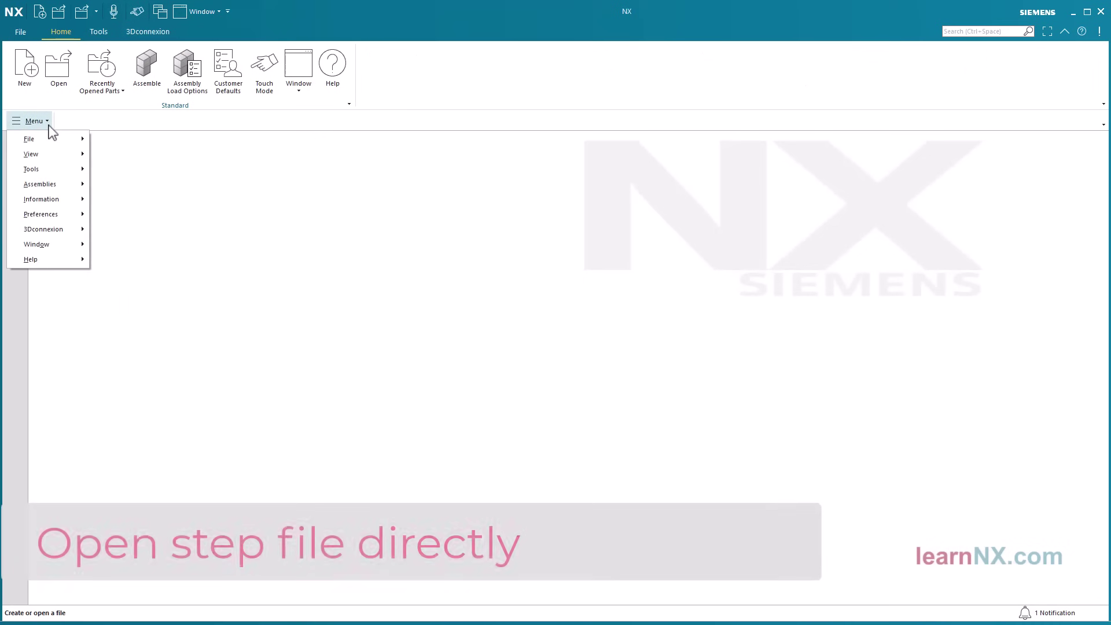
{"action": "mouse_move", "coordinate": [61, 145]}
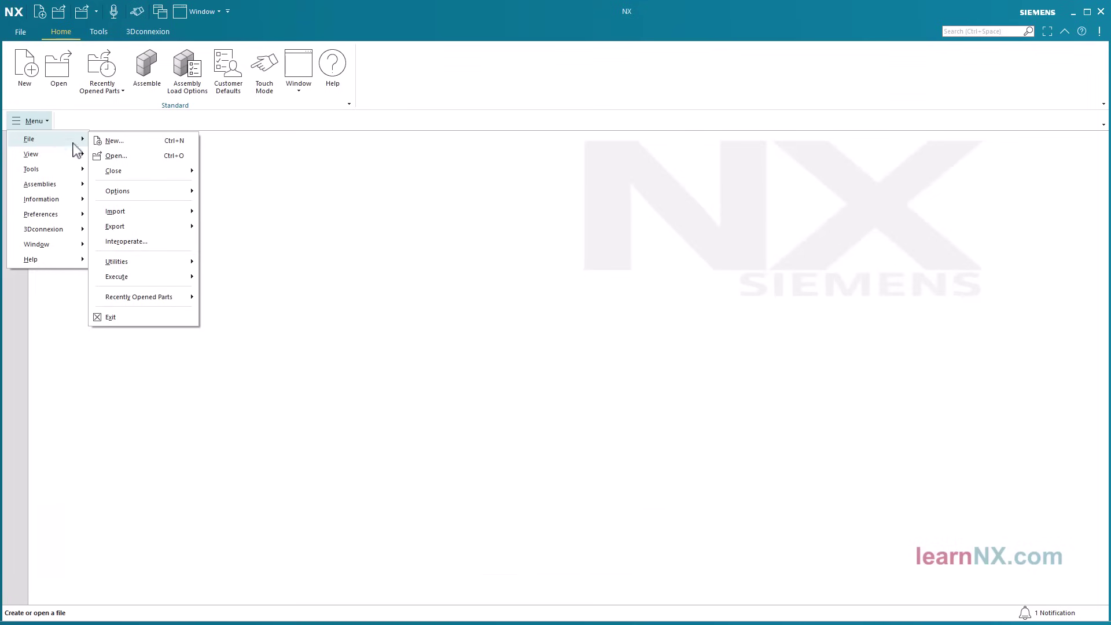
{"action": "left_click", "coordinate": [152, 159]}
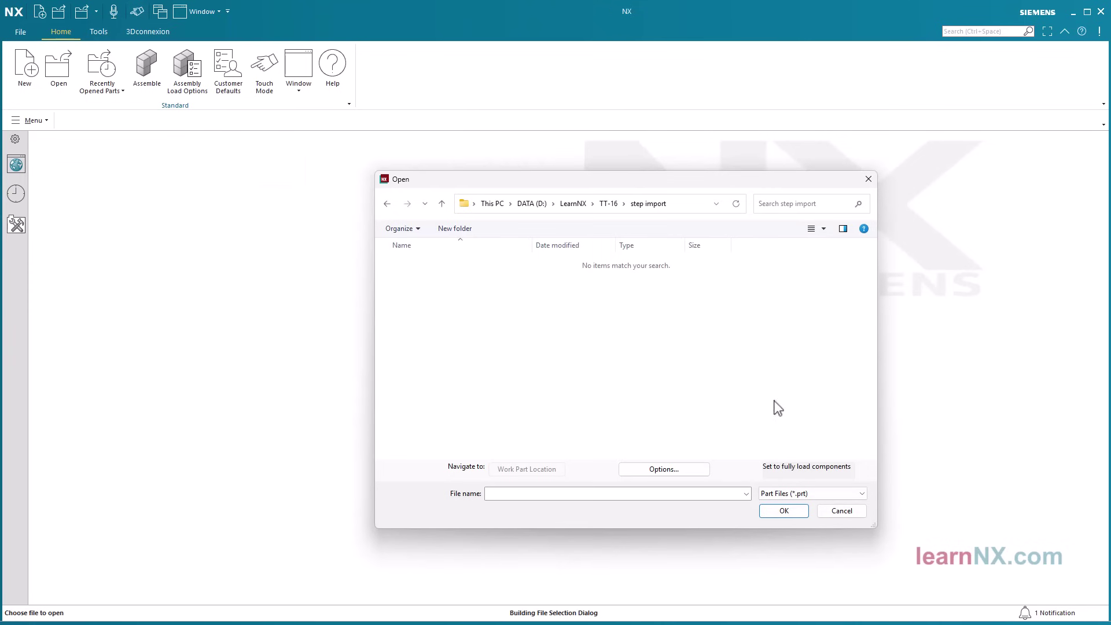
{"action": "left_click", "coordinate": [847, 493]}
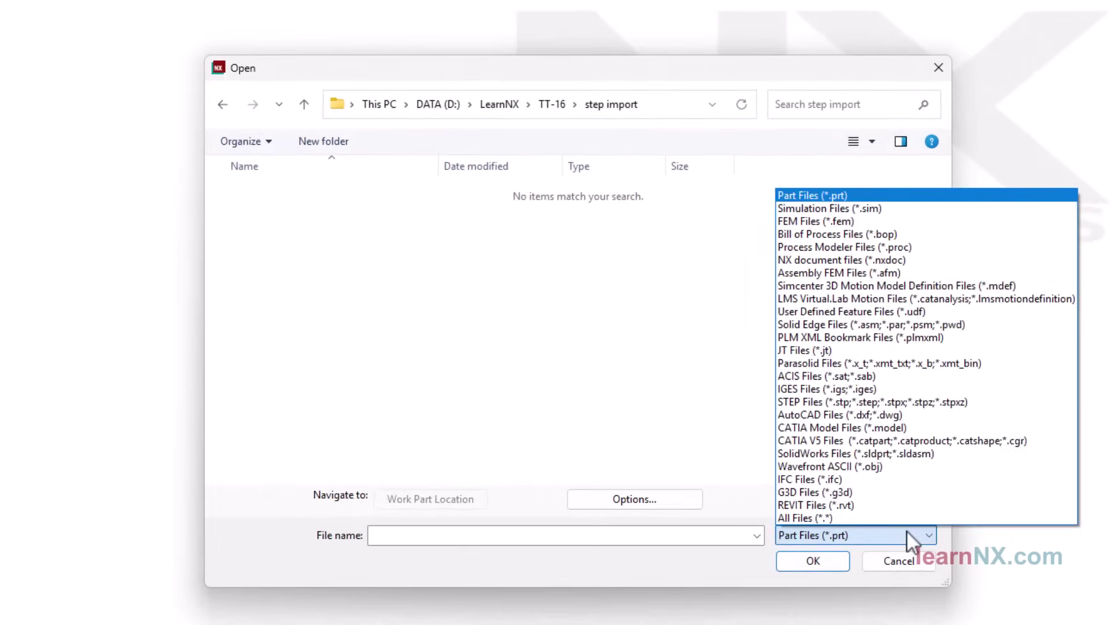
{"action": "left_click", "coordinate": [870, 401]}
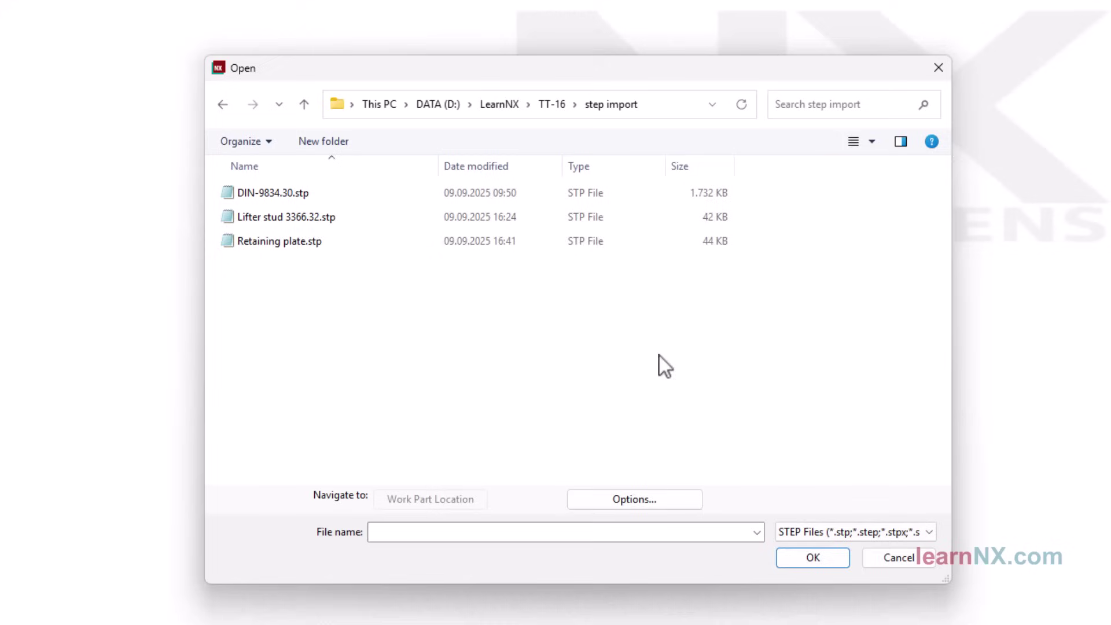
{"action": "left_click", "coordinate": [303, 217]}
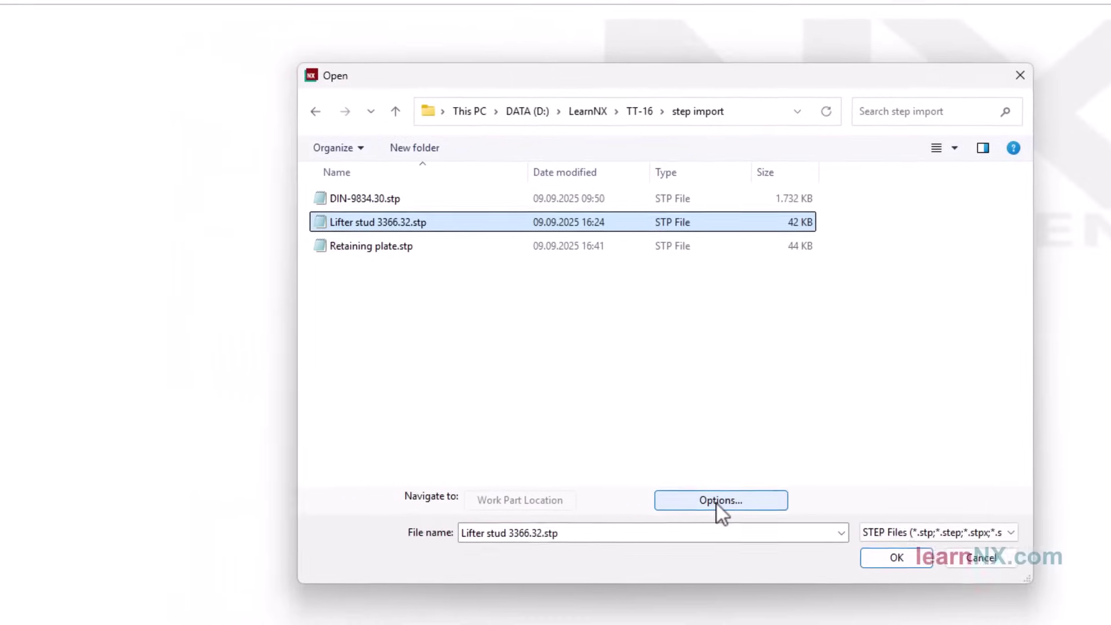
- Accept the STEP214 import options and open Lifter stud 3366.32.stp as a part
{"action": "left_click", "coordinate": [717, 501]}
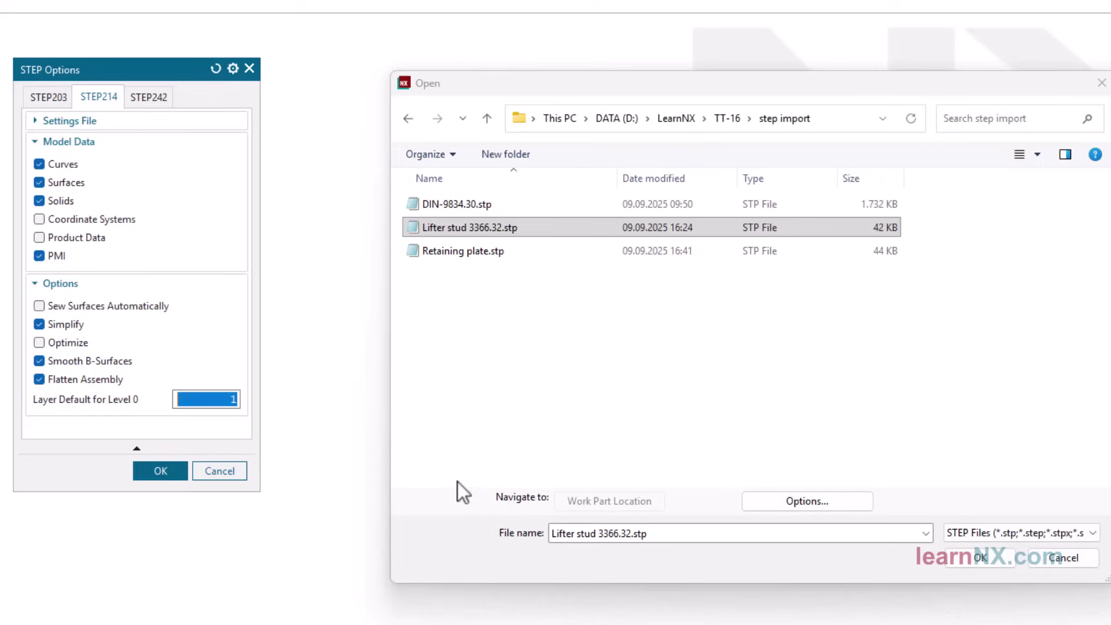
{"action": "left_click", "coordinate": [141, 473]}
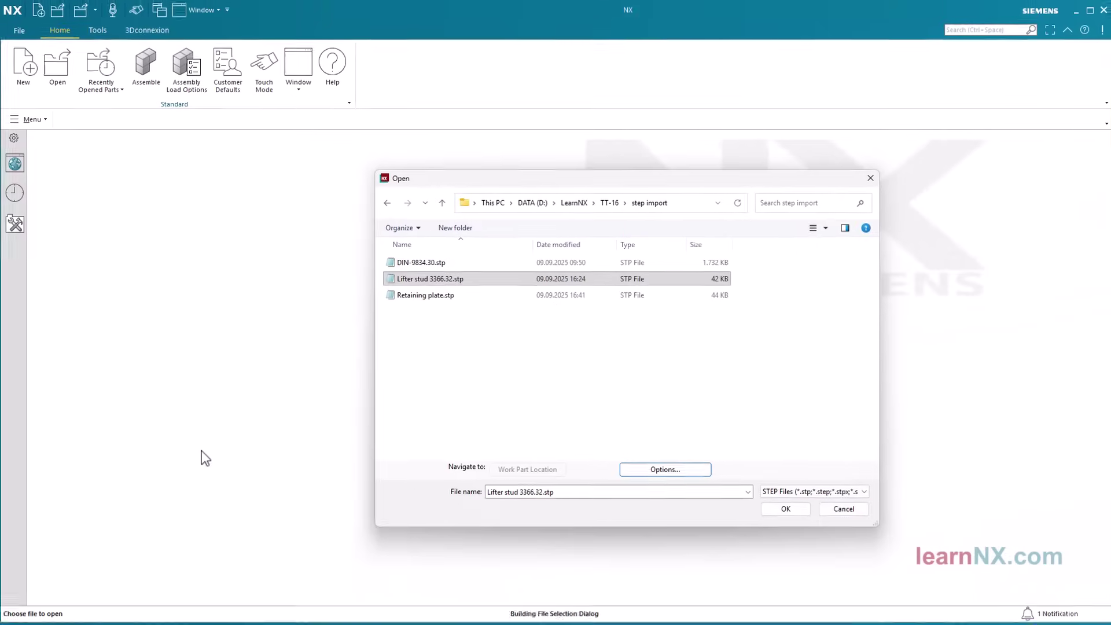
{"action": "left_click", "coordinate": [782, 509]}
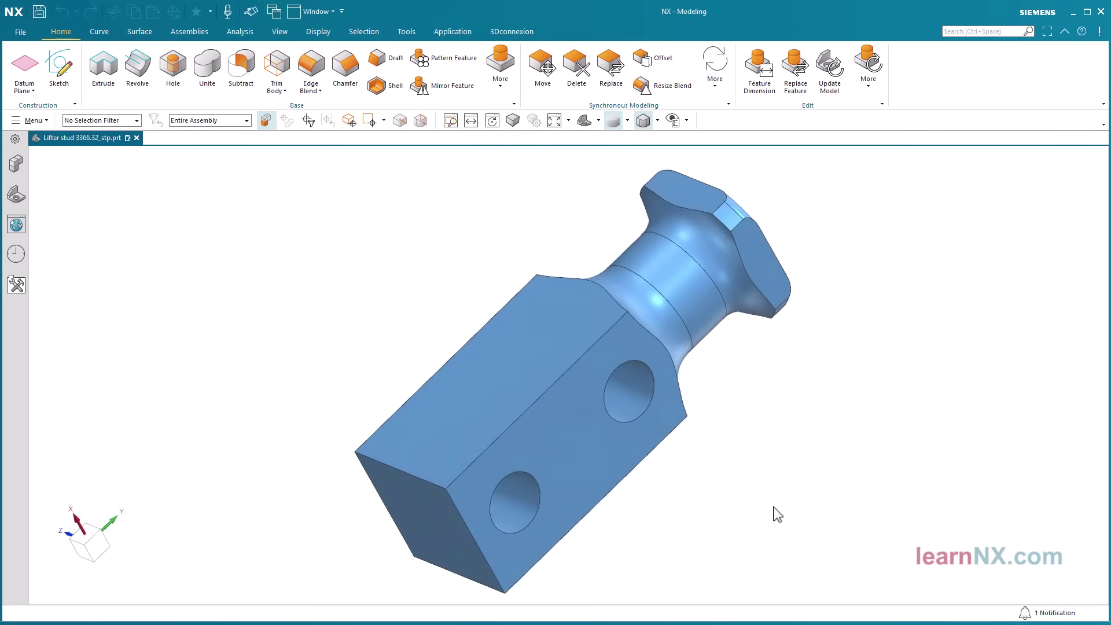
{"action": "key", "text": "alt+Tab"}
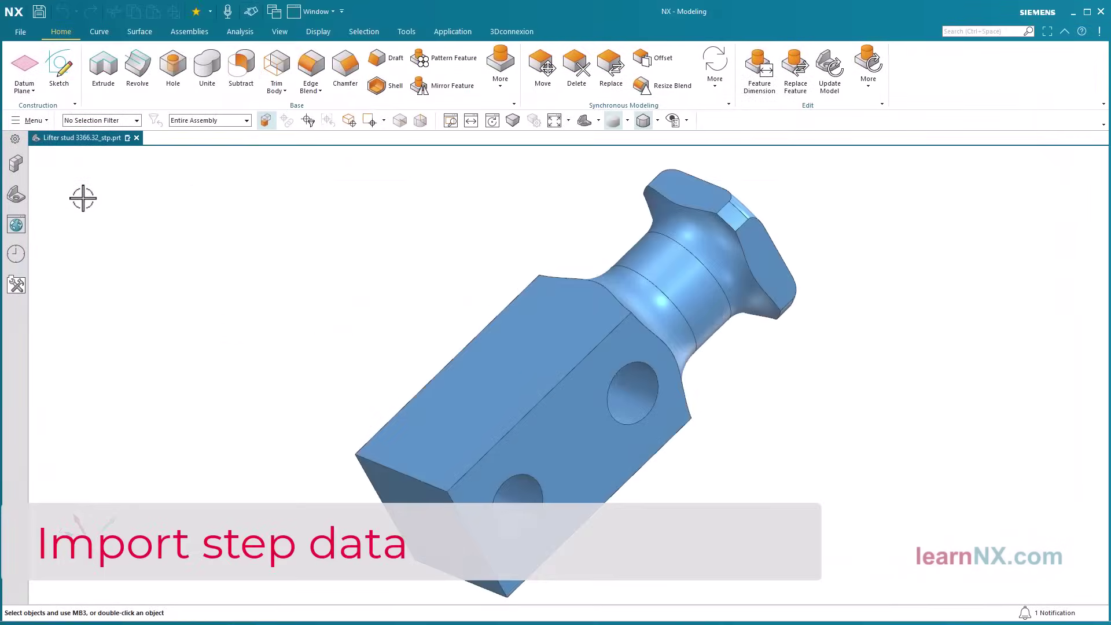
- Set up a new millimetre Model part named model1.prt
{"action": "left_click", "coordinate": [22, 33]}
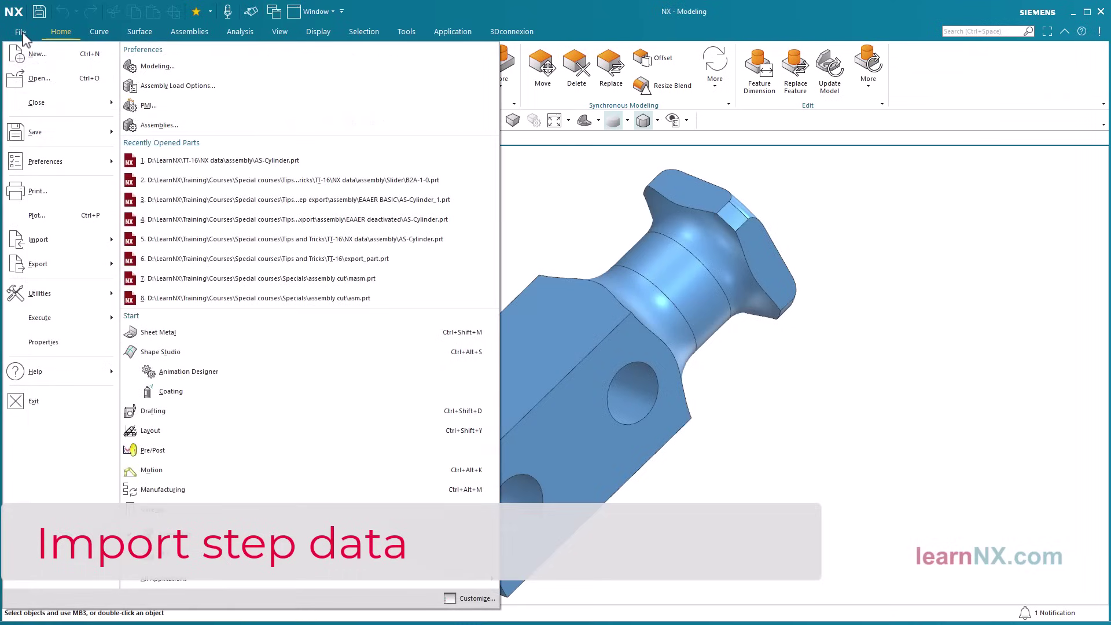
{"action": "left_click", "coordinate": [50, 60]}
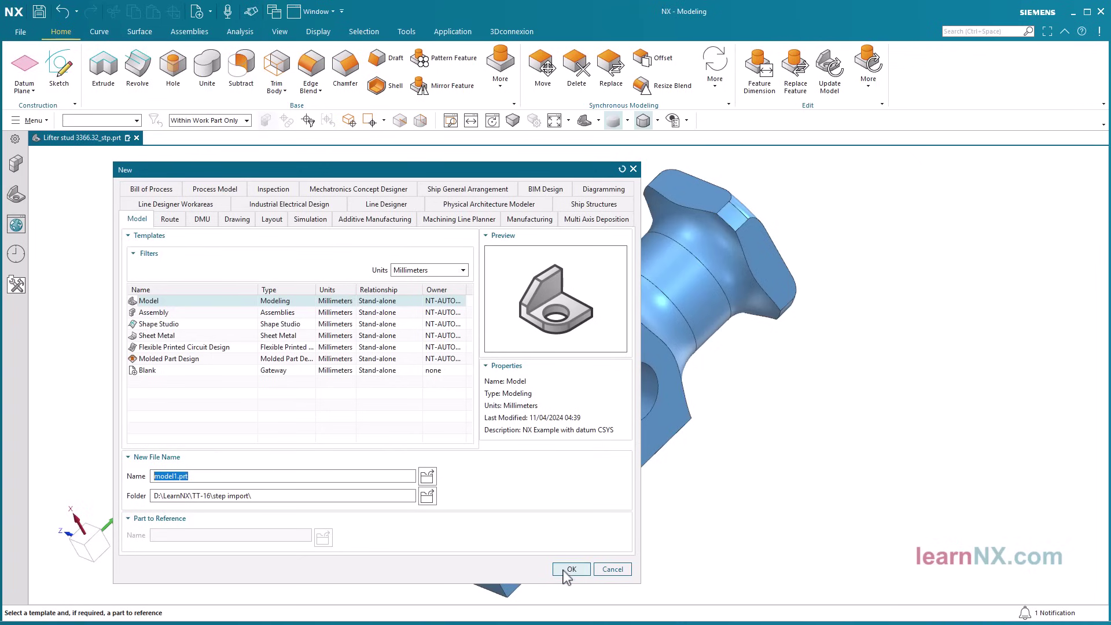
- Create model1.prt and import Retaining plate.stp into it as the work part via STEP214
{"action": "left_click", "coordinate": [566, 573]}
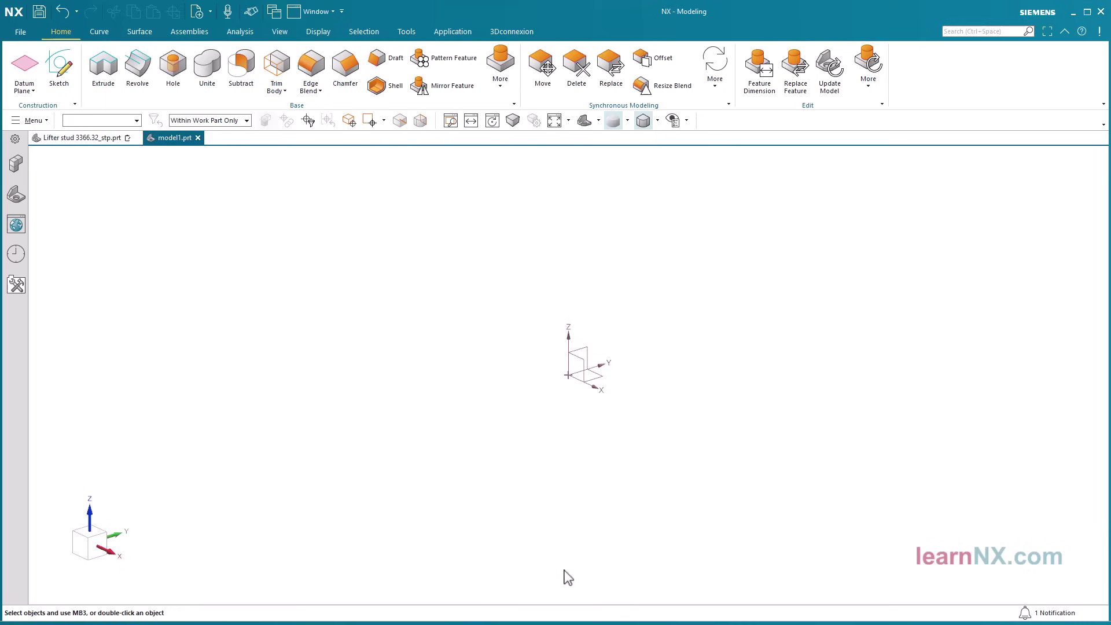
{"action": "left_click", "coordinate": [33, 120]}
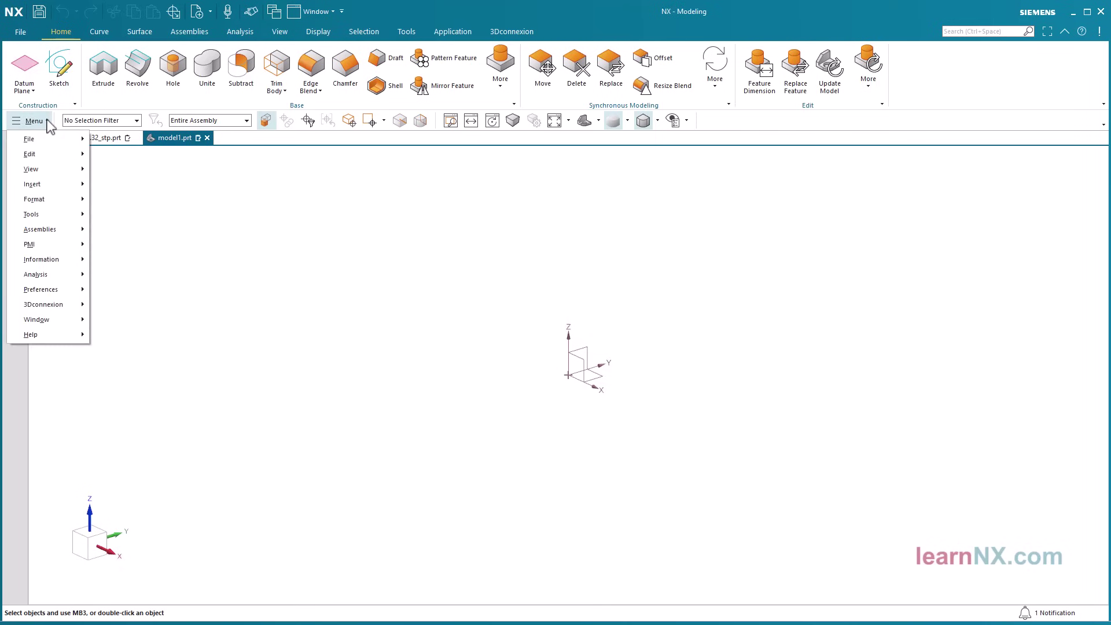
{"action": "mouse_move", "coordinate": [59, 145]}
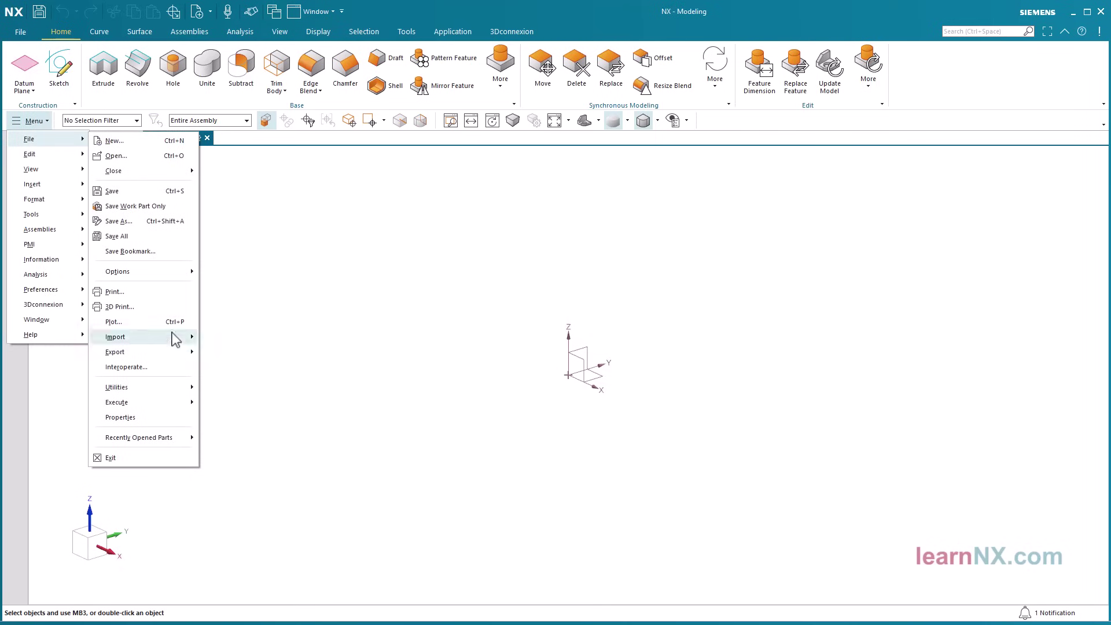
{"action": "mouse_move", "coordinate": [171, 342]}
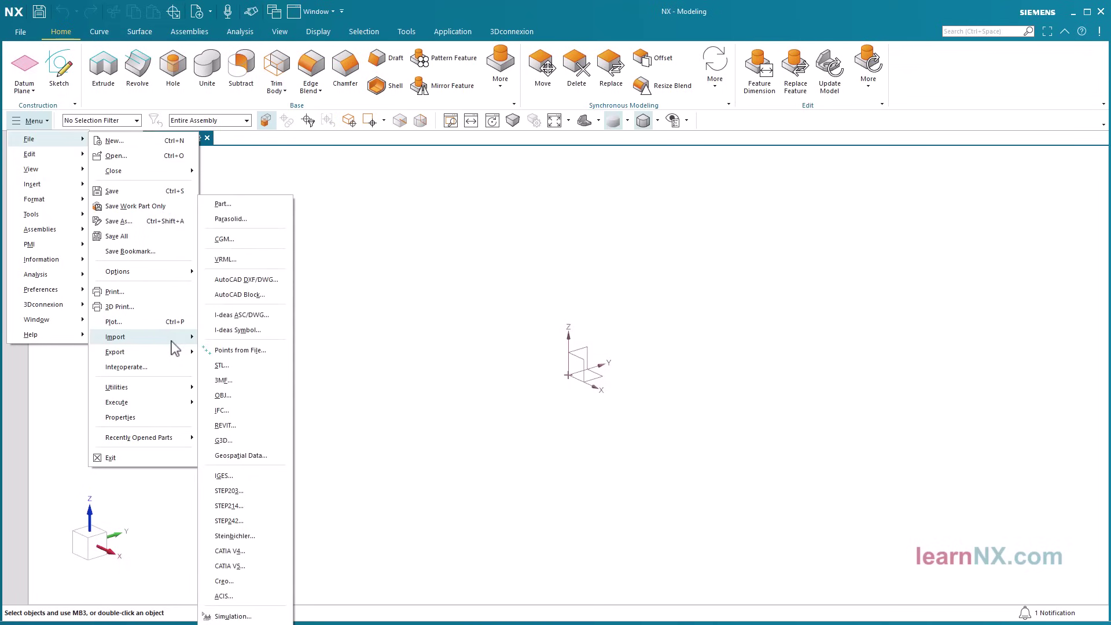
{"action": "left_click", "coordinate": [259, 508]}
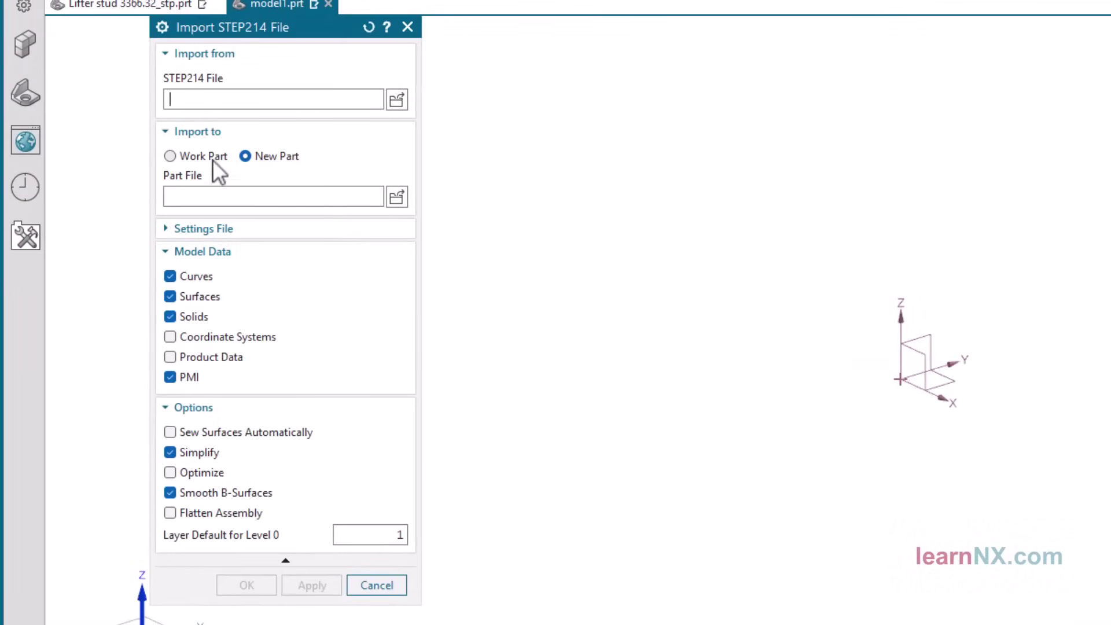
{"action": "left_click", "coordinate": [203, 156]}
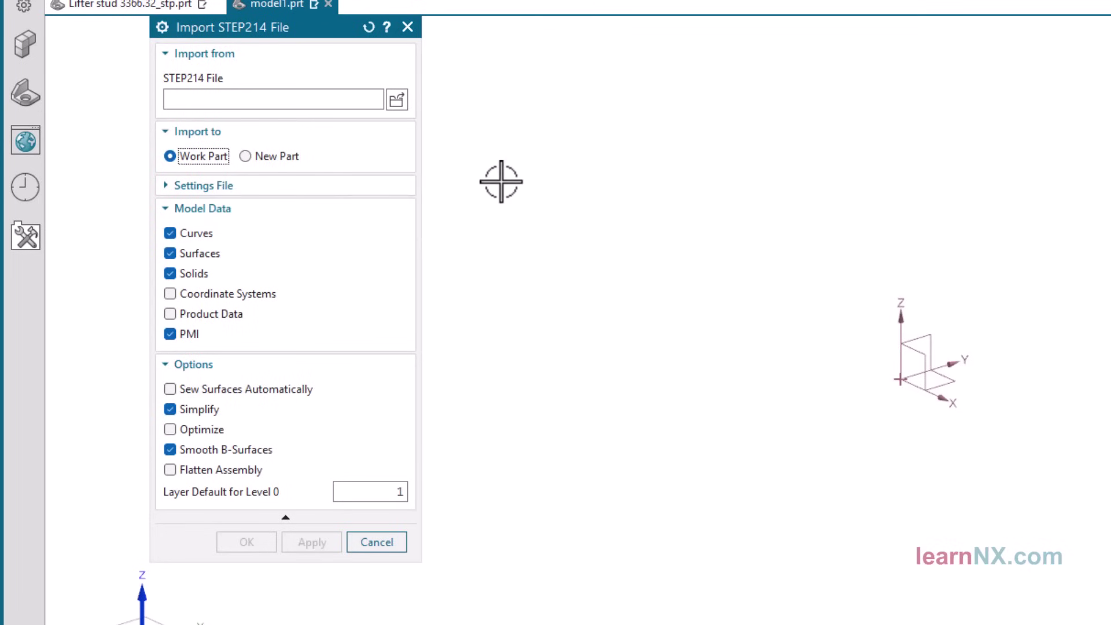
{"action": "left_click", "coordinate": [396, 100]}
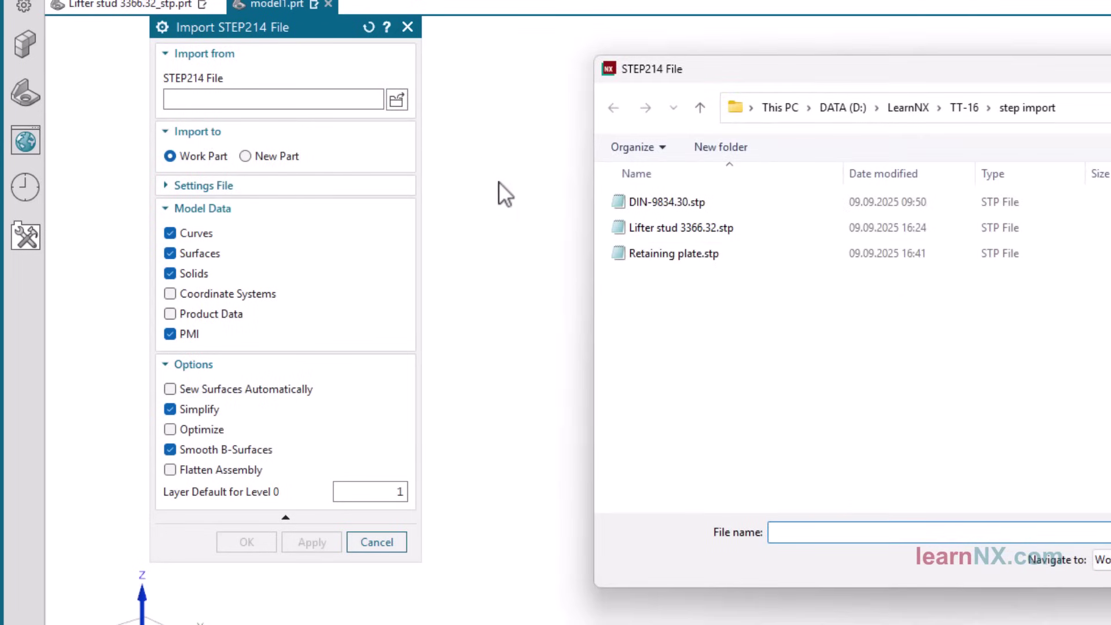
{"action": "left_click", "coordinate": [636, 253]}
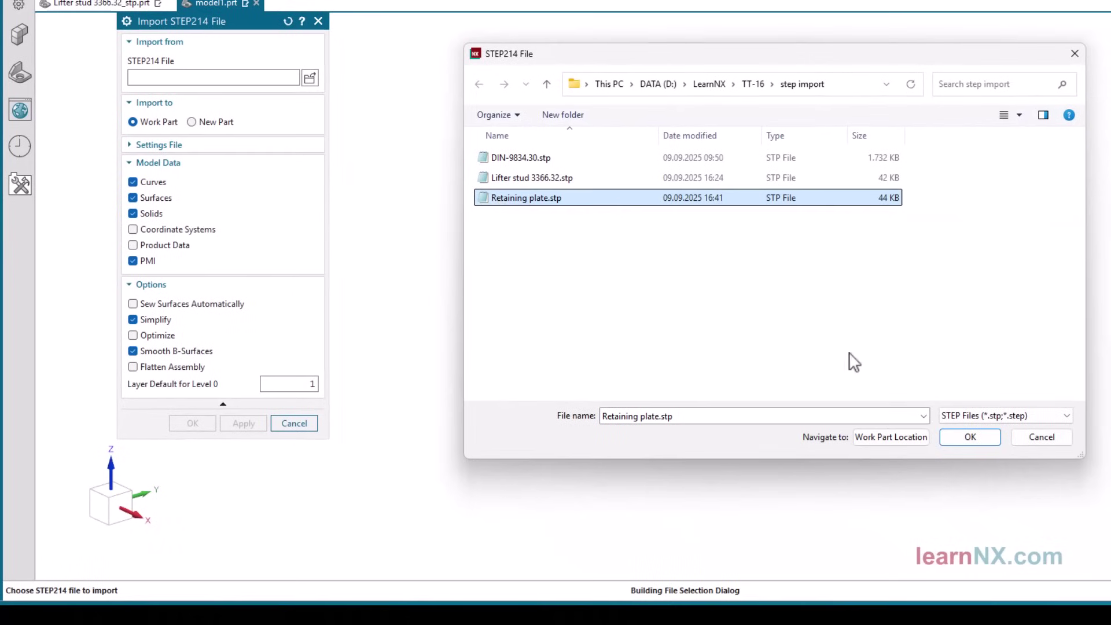
{"action": "left_click", "coordinate": [981, 440]}
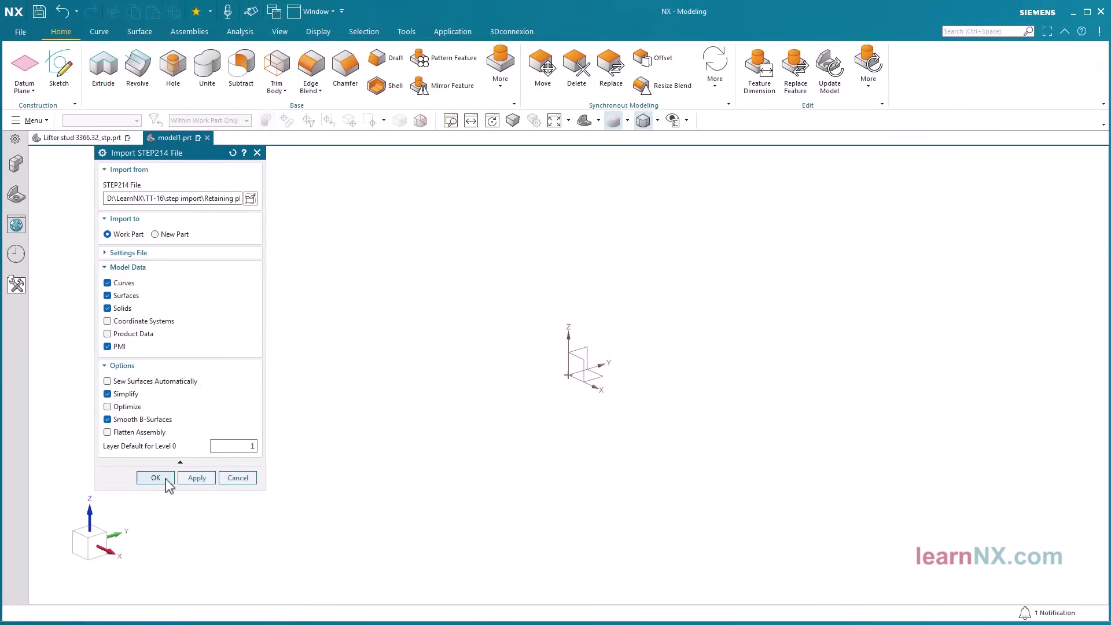
{"action": "left_click", "coordinate": [166, 481]}
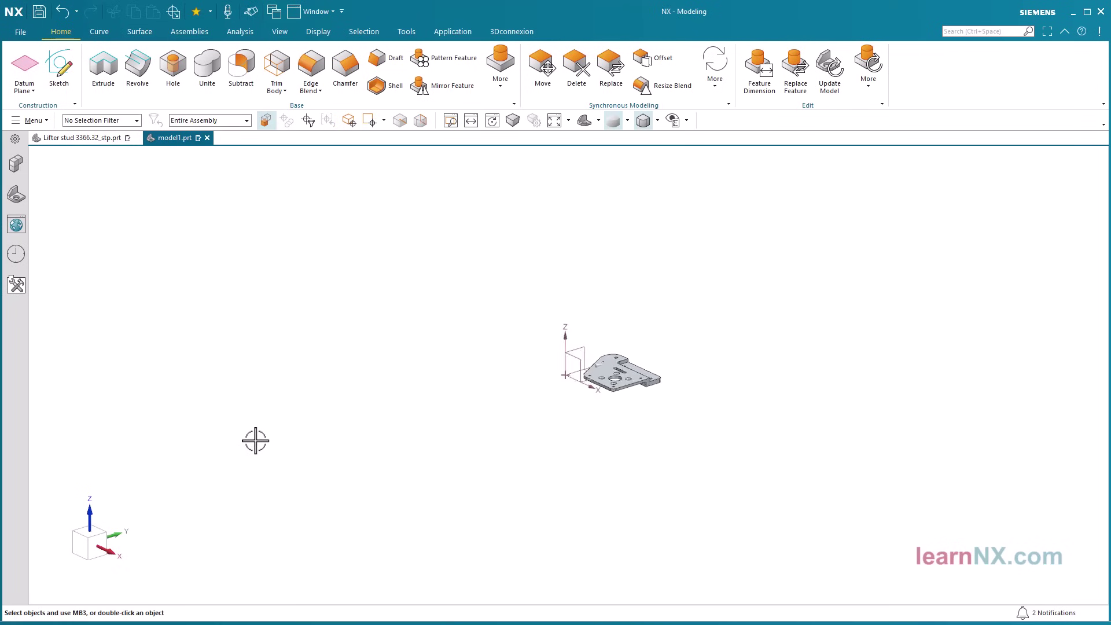
- Fit the imported plate in view and start a STEP export of test part.prt
{"action": "key", "text": "ctrl+f"}
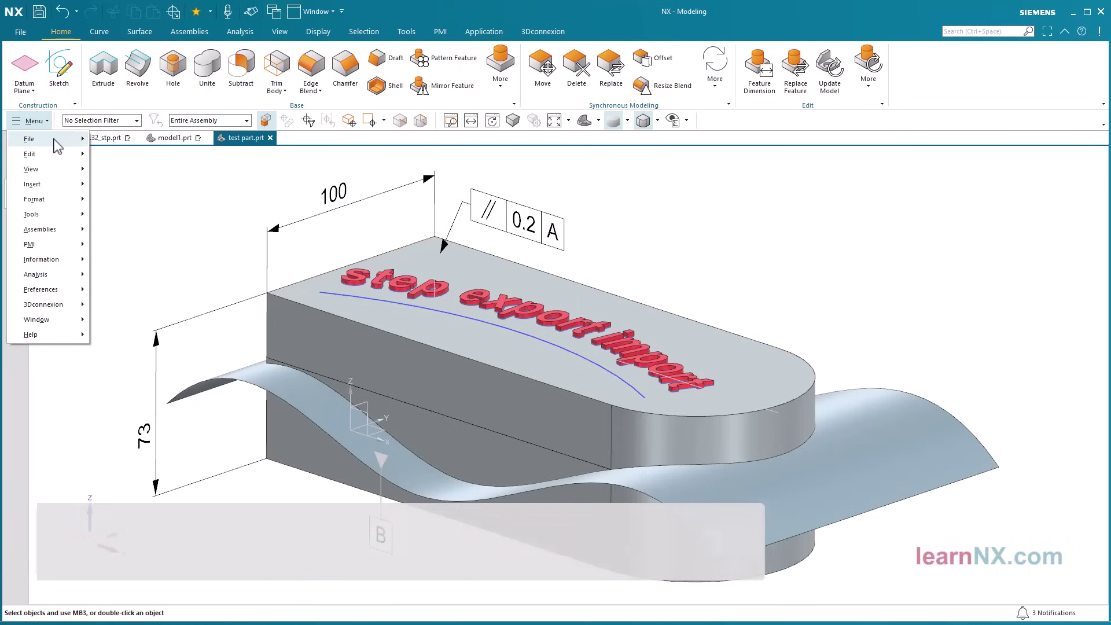
{"action": "mouse_move", "coordinate": [64, 140]}
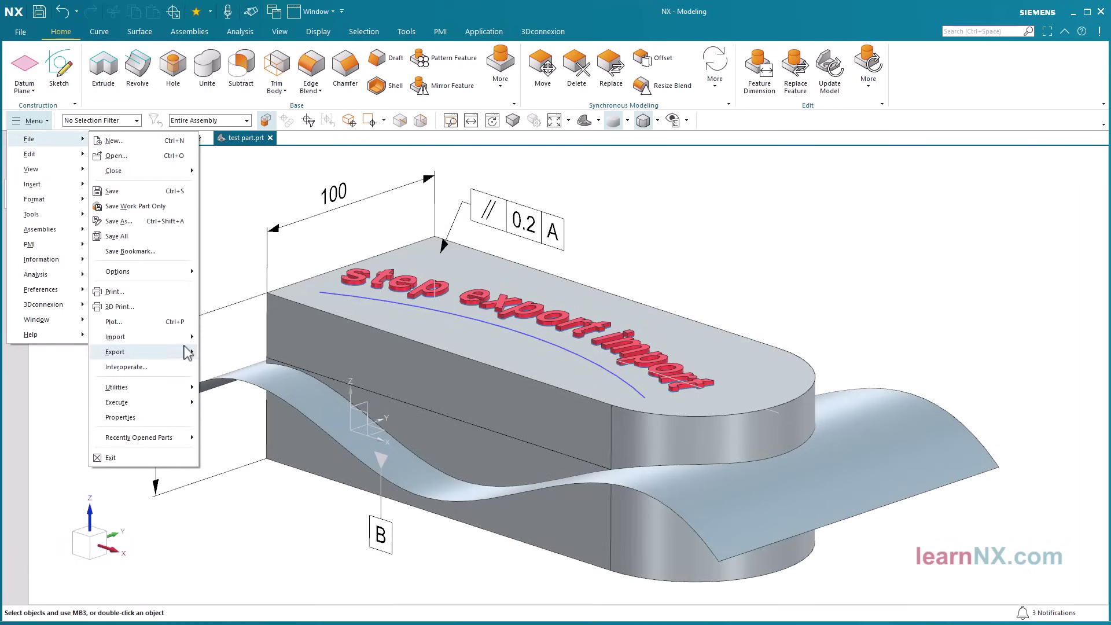
{"action": "mouse_move", "coordinate": [185, 351]}
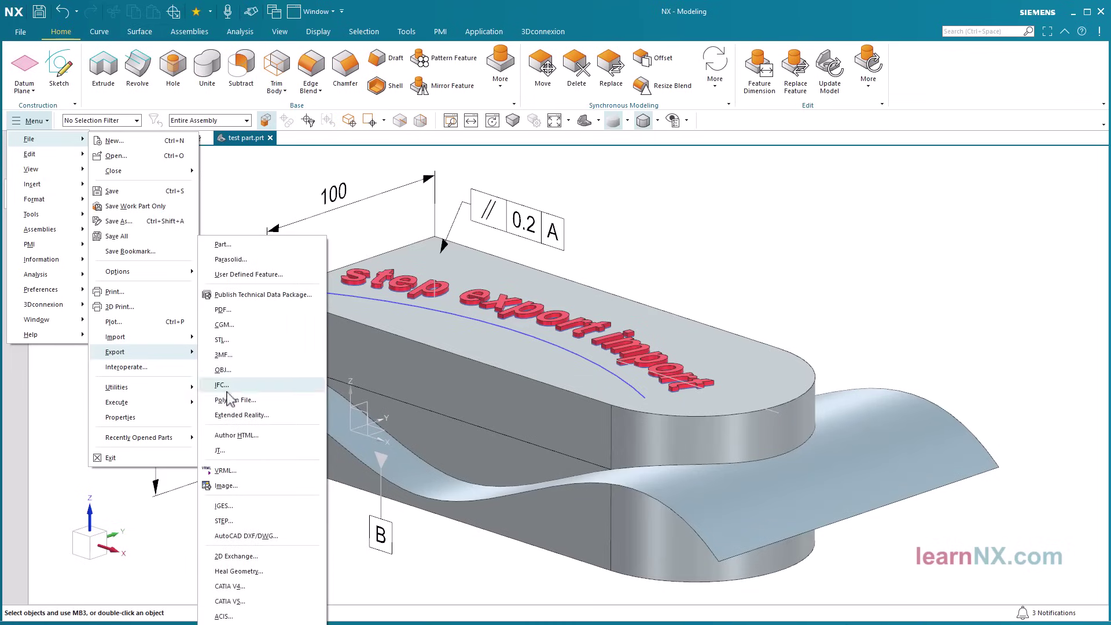
{"action": "left_click", "coordinate": [260, 524]}
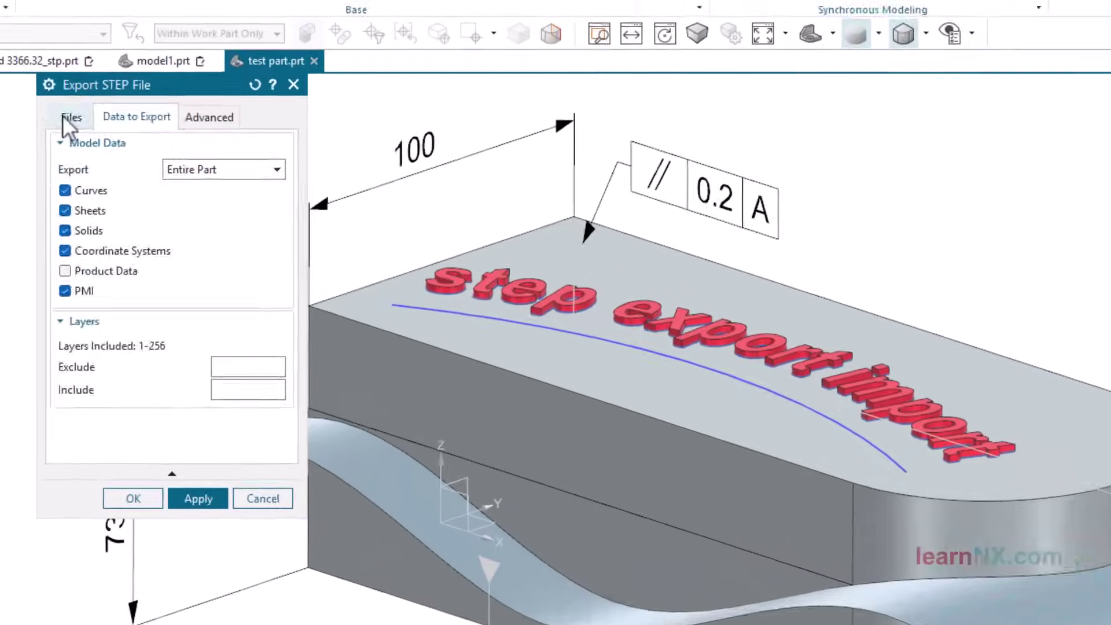
- Keep Export from on Displayed Part and switch the protocol to AP242
{"action": "left_click", "coordinate": [64, 118]}
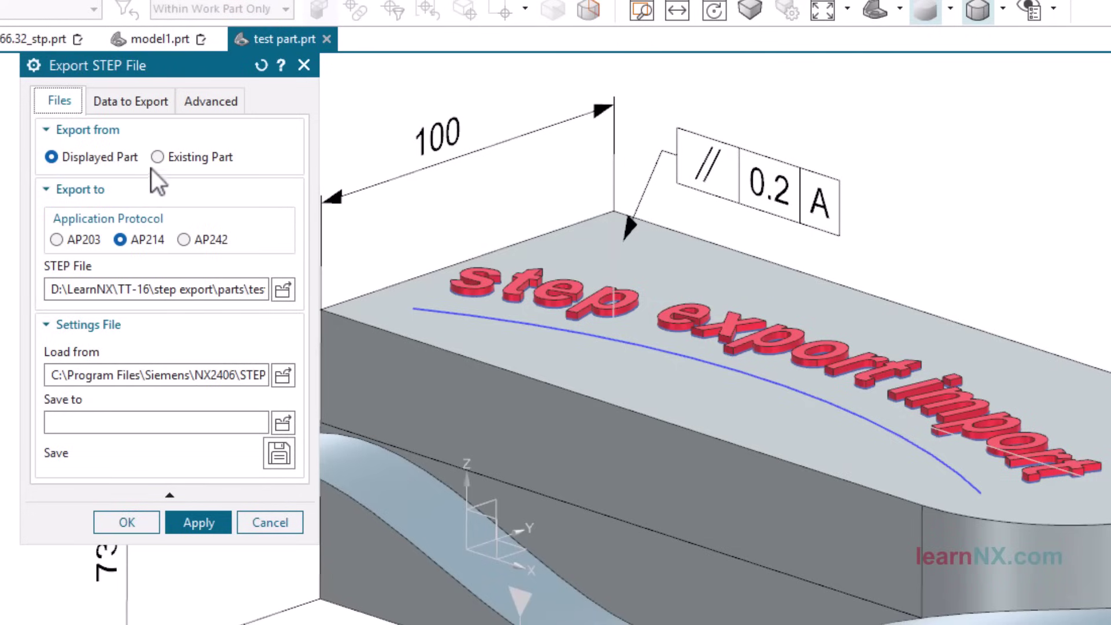
{"action": "left_click", "coordinate": [158, 157]}
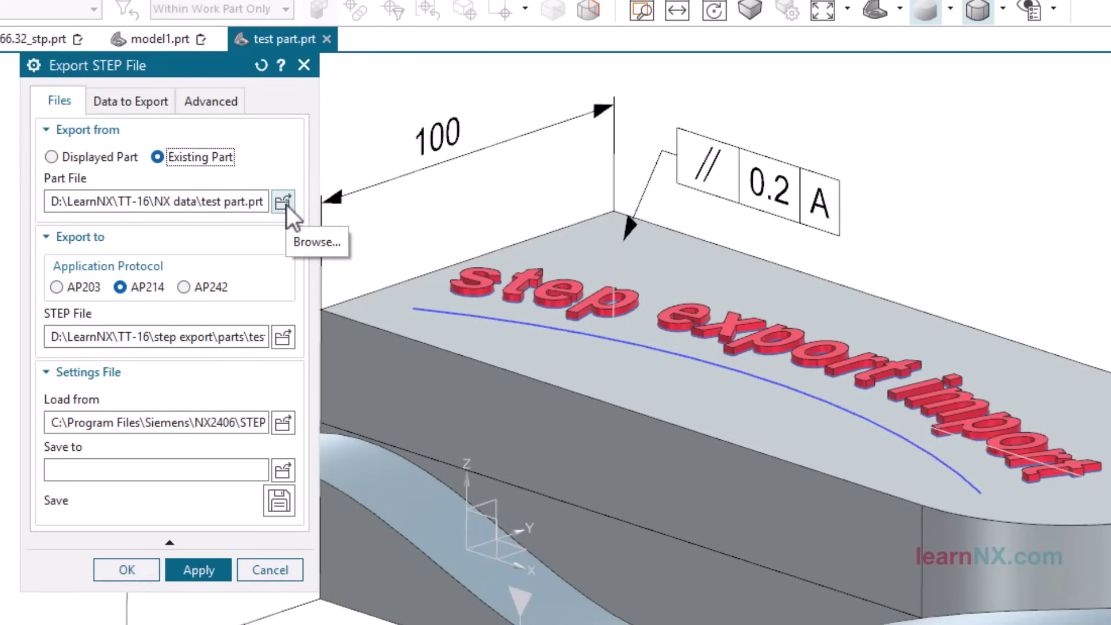
{"action": "left_click", "coordinate": [64, 158]}
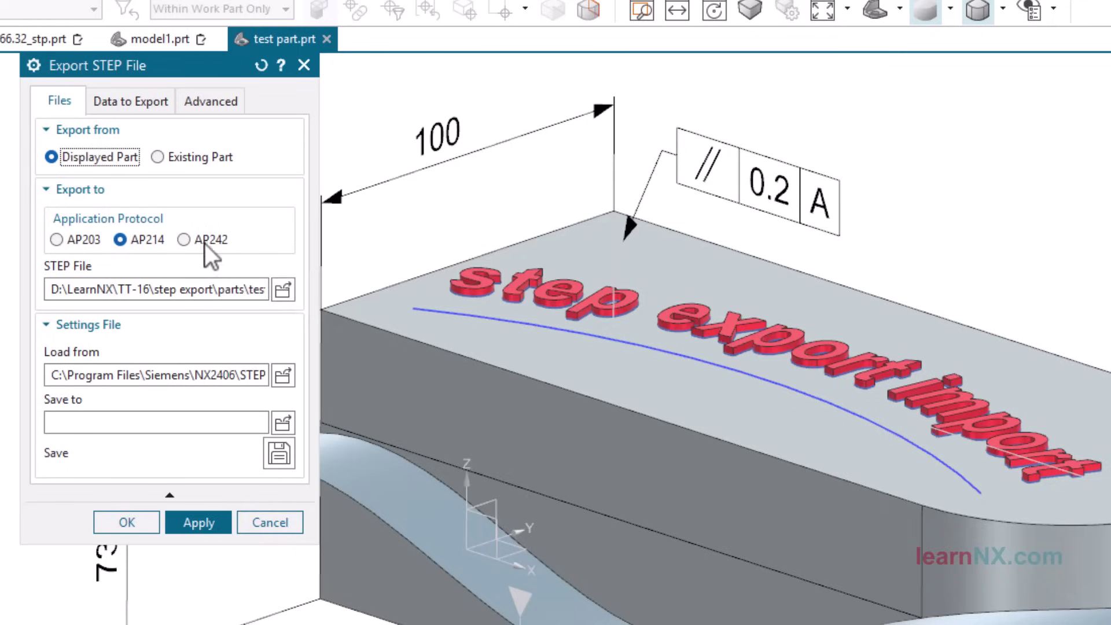
{"action": "left_click", "coordinate": [184, 239]}
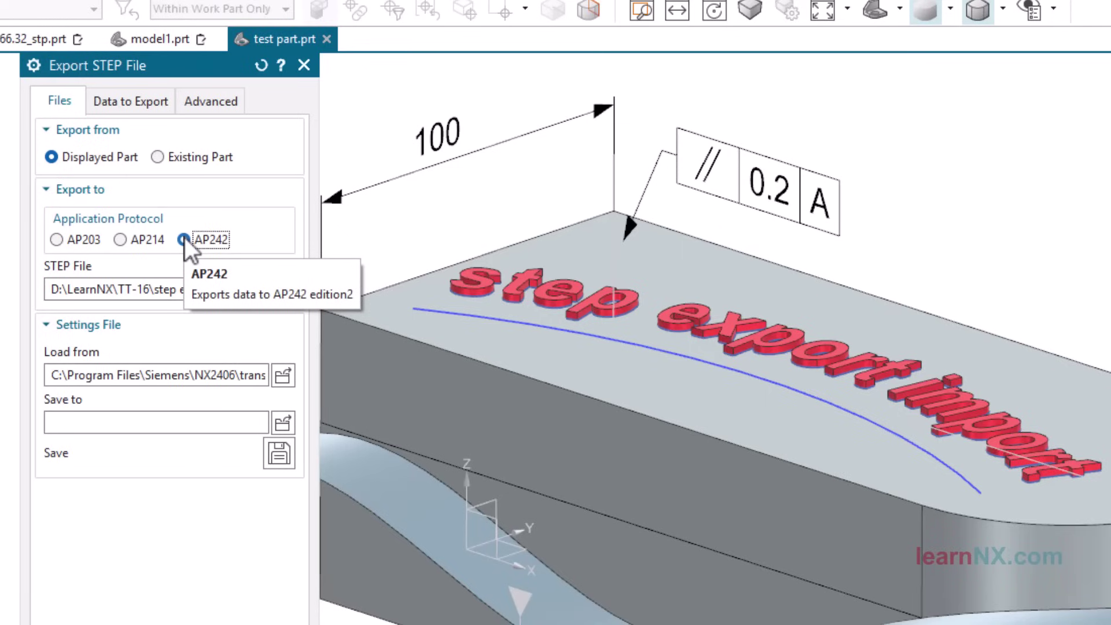
- Include user-defined attributes, system attributes and material in the export
{"action": "left_click", "coordinate": [212, 102]}
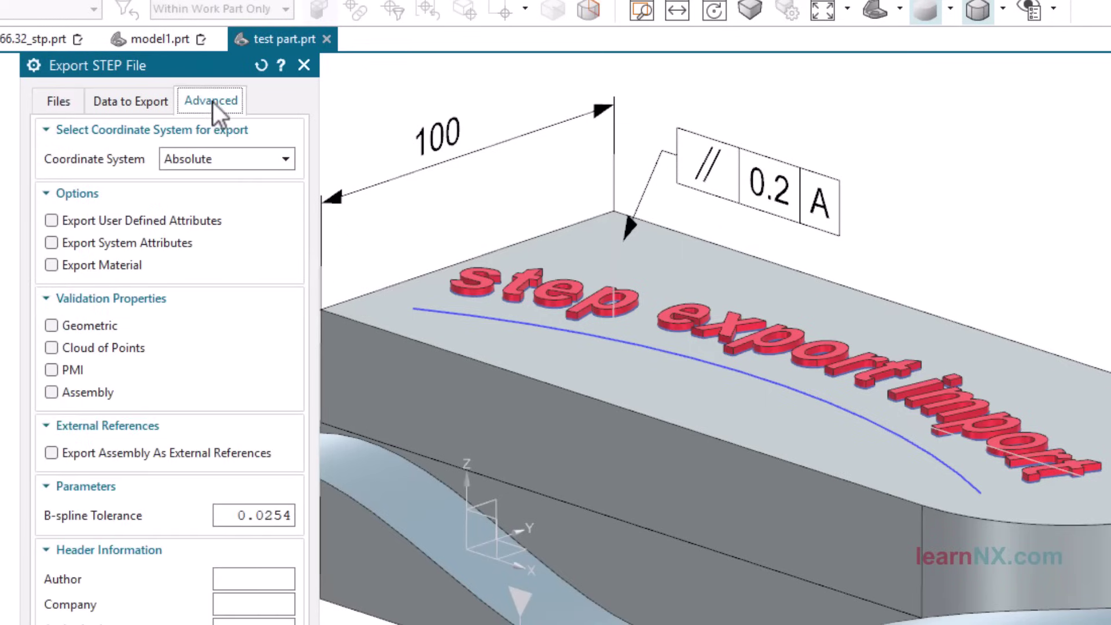
{"action": "left_click", "coordinate": [82, 221]}
{"action": "left_click", "coordinate": [84, 244]}
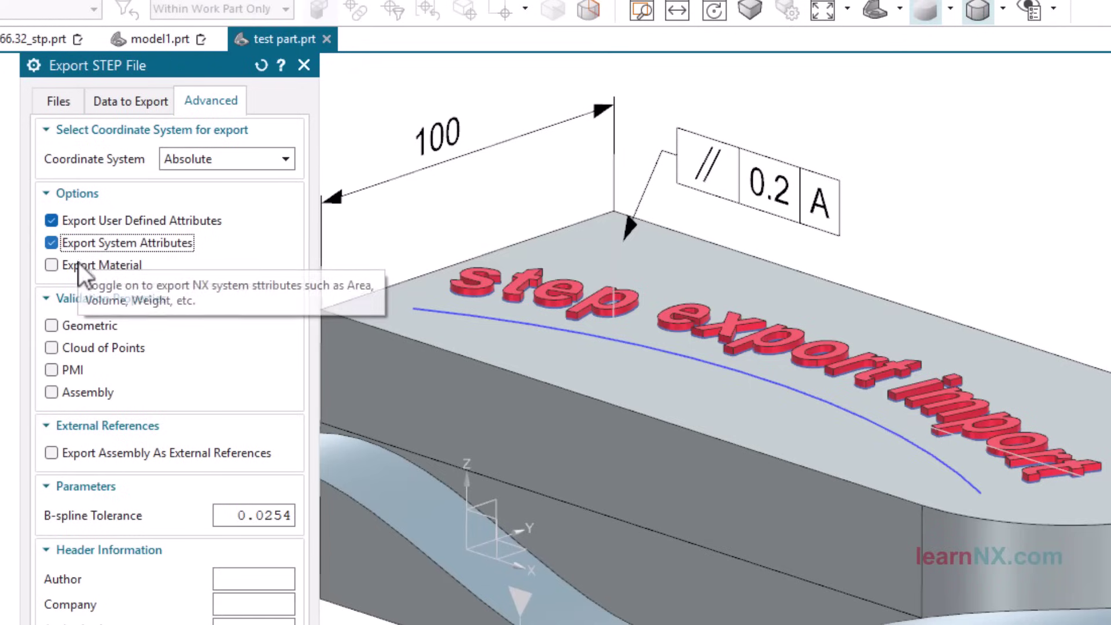
{"action": "left_click", "coordinate": [118, 266]}
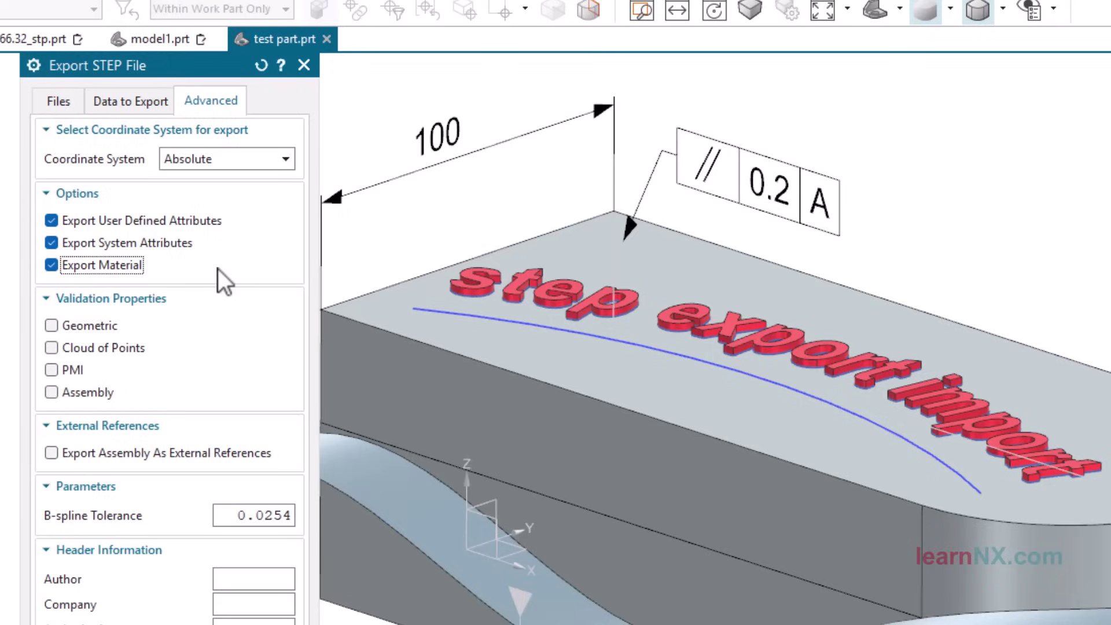
- Return to AP214 and name the output file 'my first step export'
{"action": "left_click", "coordinate": [61, 103]}
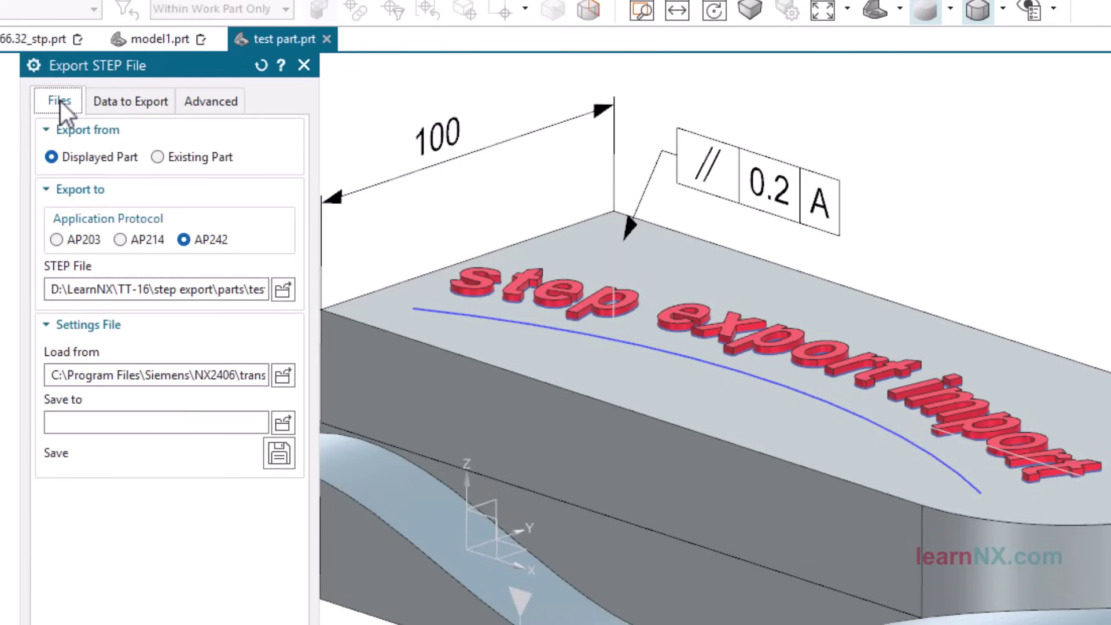
{"action": "left_click", "coordinate": [142, 241]}
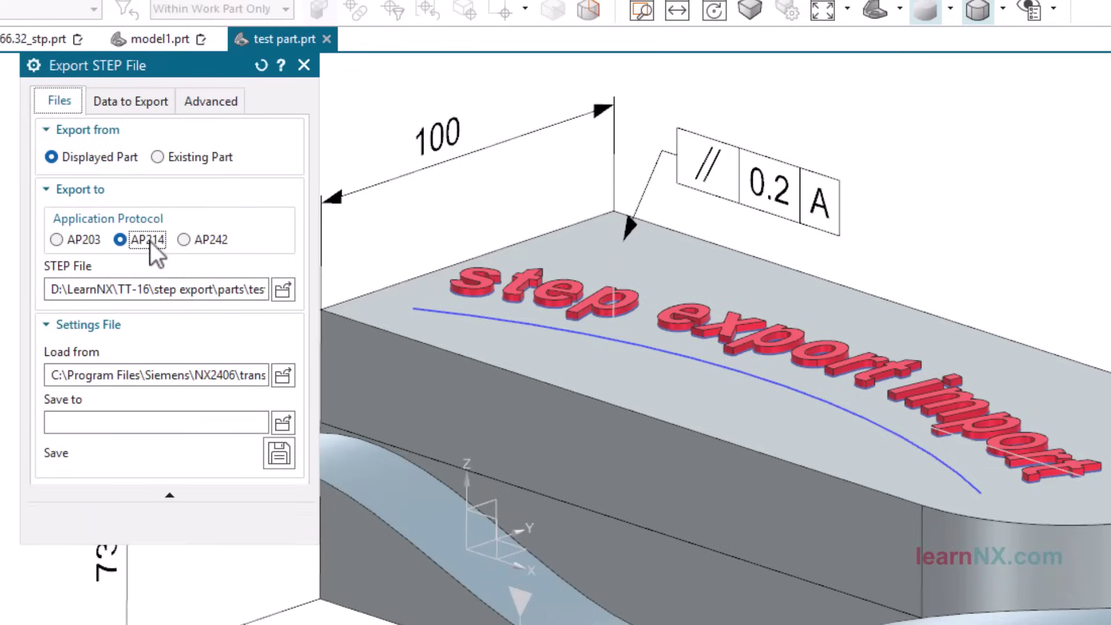
{"action": "left_click", "coordinate": [282, 290]}
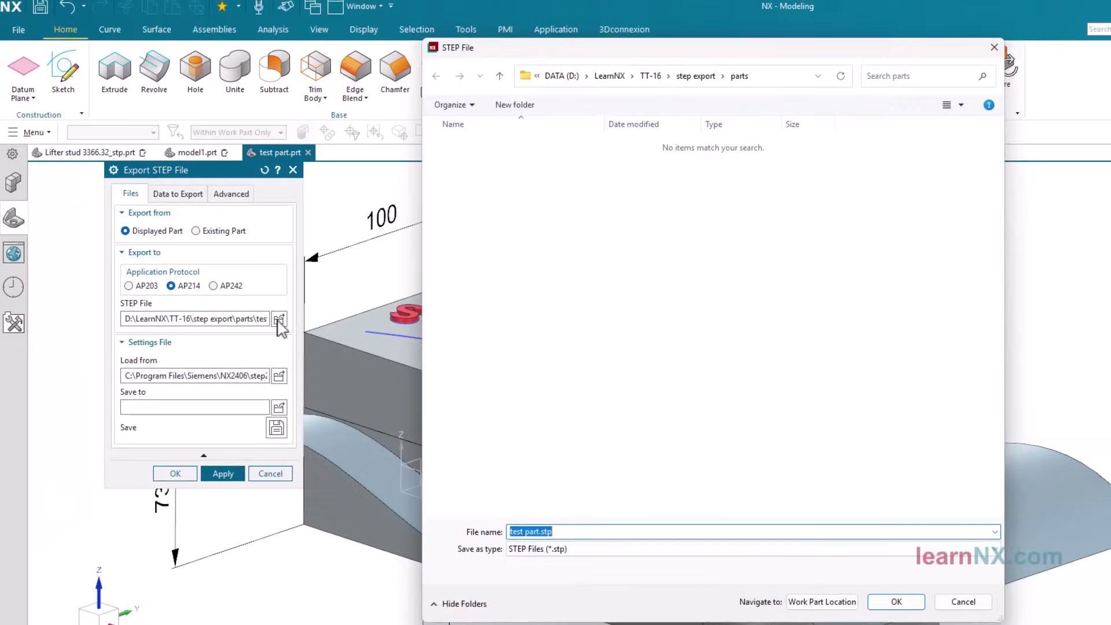
{"action": "type", "text": "my first step"}
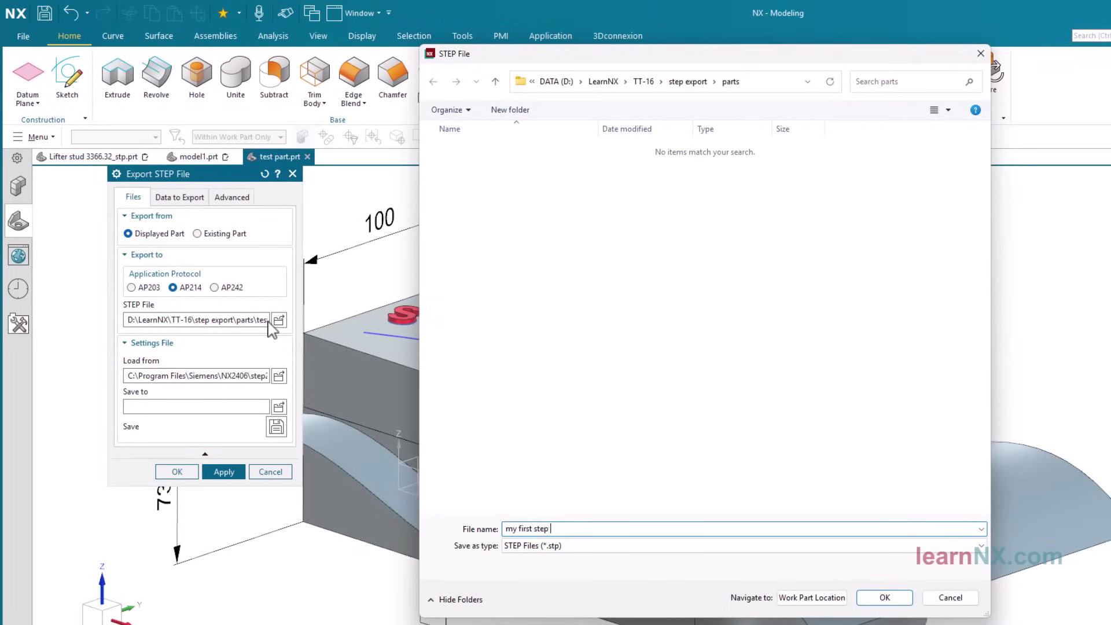
{"action": "type", "text": " export"}
{"action": "left_click", "coordinate": [884, 597]}
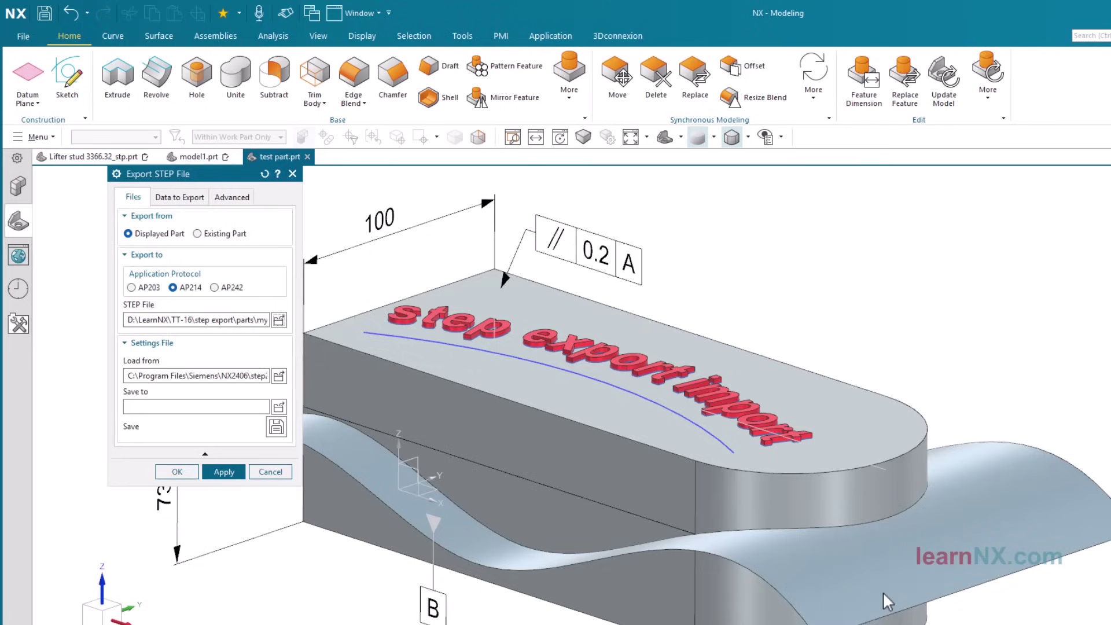
- Add PMI to the exported data alongside Solids
{"action": "left_click", "coordinate": [182, 199]}
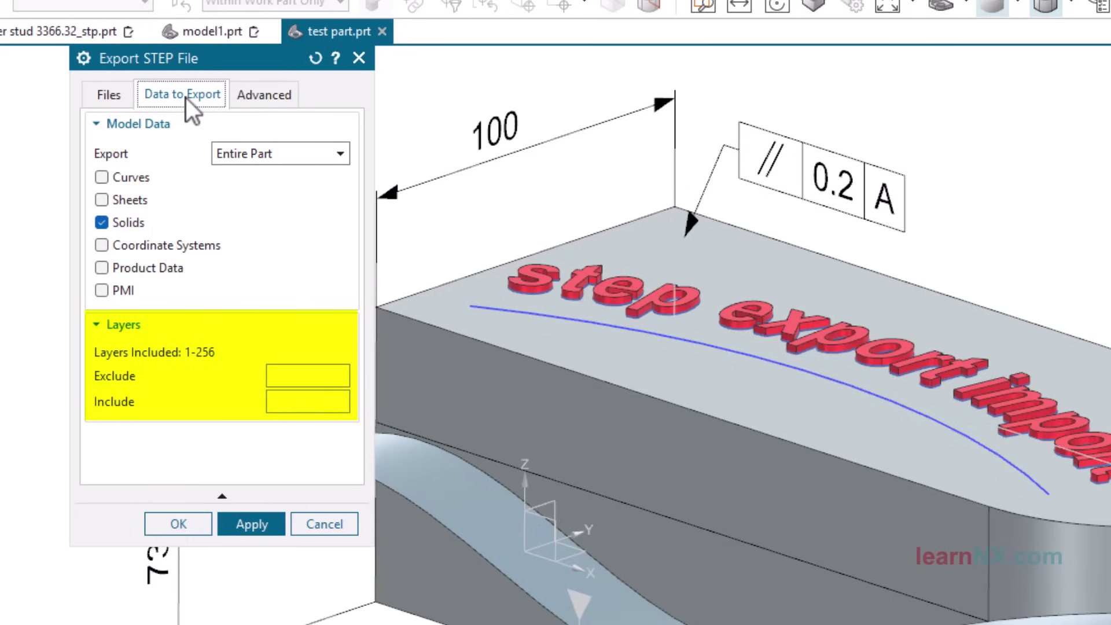
{"action": "left_click", "coordinate": [101, 290]}
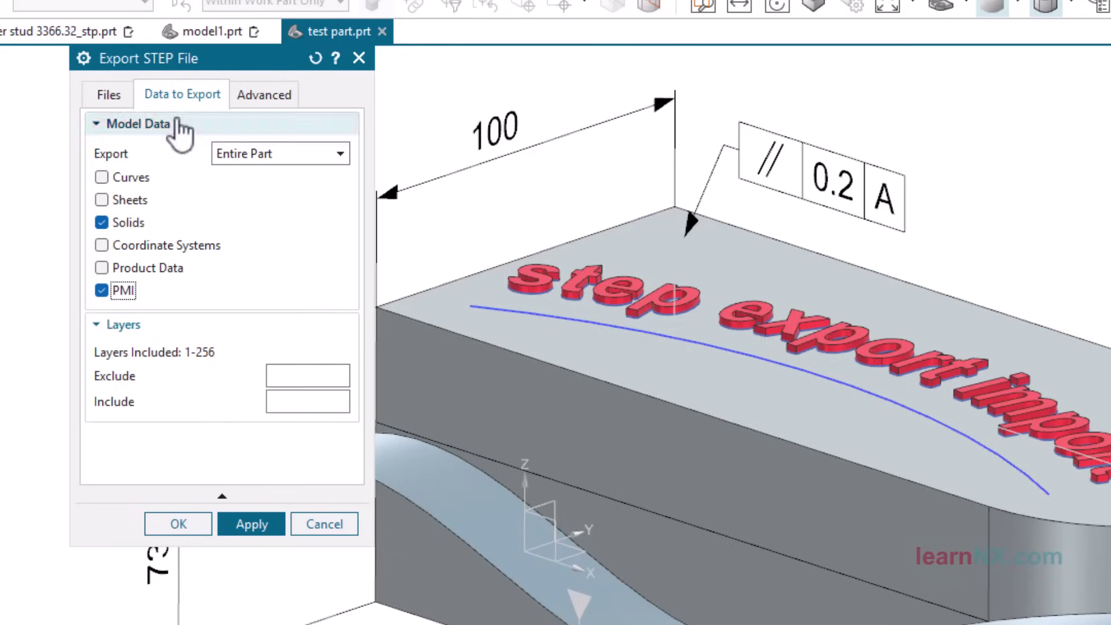
- Save the current export settings to 'my step settings.def' in the NX Settings folder
{"action": "left_click", "coordinate": [107, 95]}
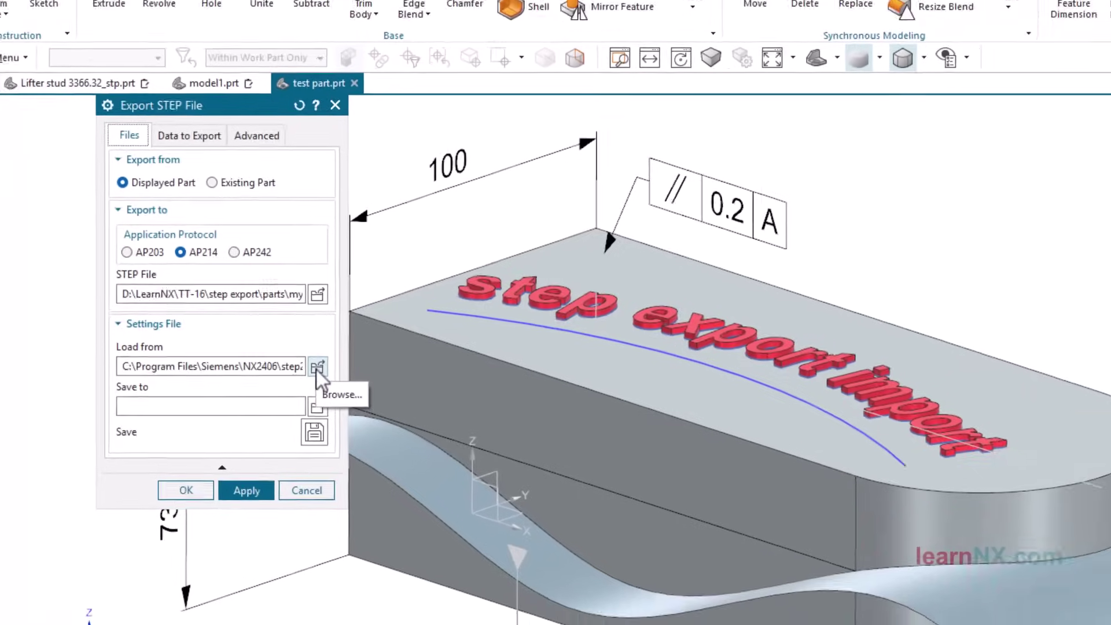
{"action": "left_click", "coordinate": [317, 368]}
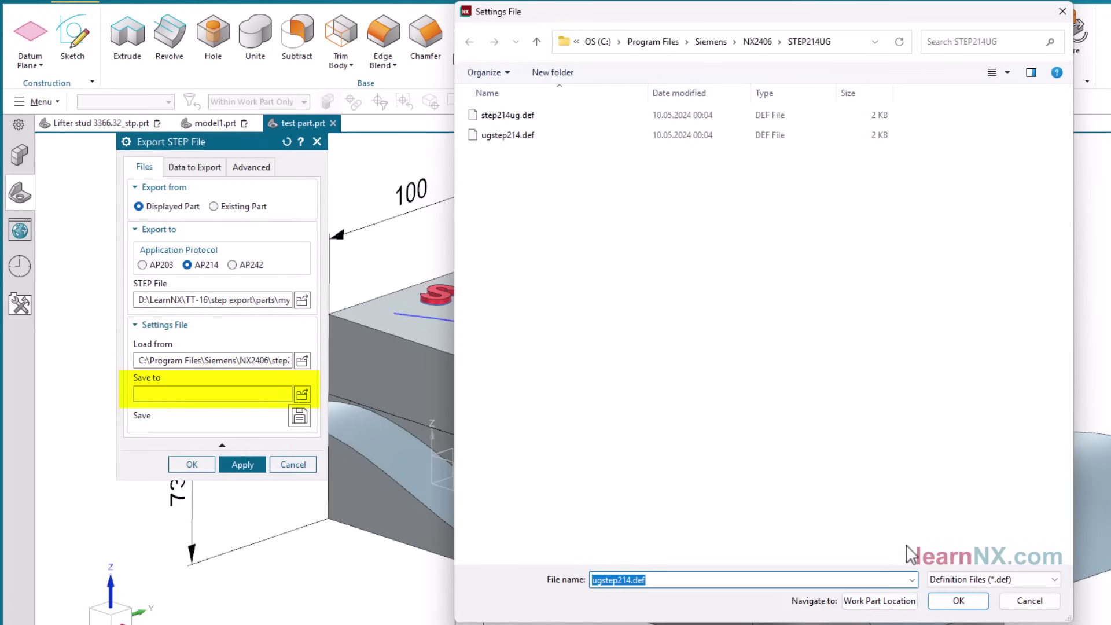
{"action": "left_click", "coordinate": [1029, 600]}
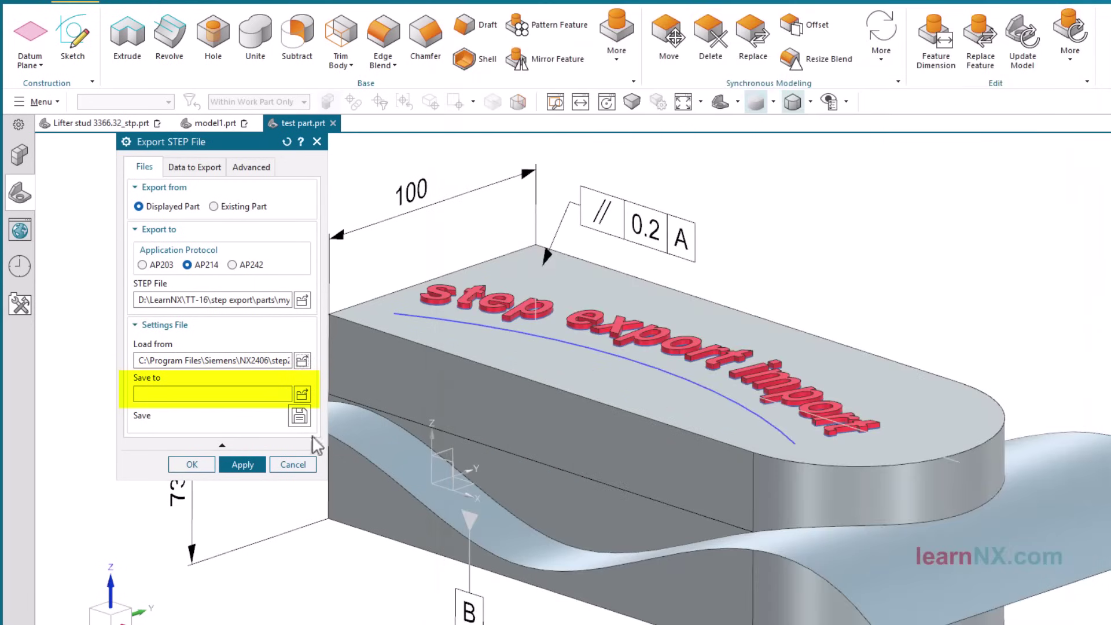
{"action": "left_click", "coordinate": [302, 395]}
{"action": "type", "text": "my step settings"}
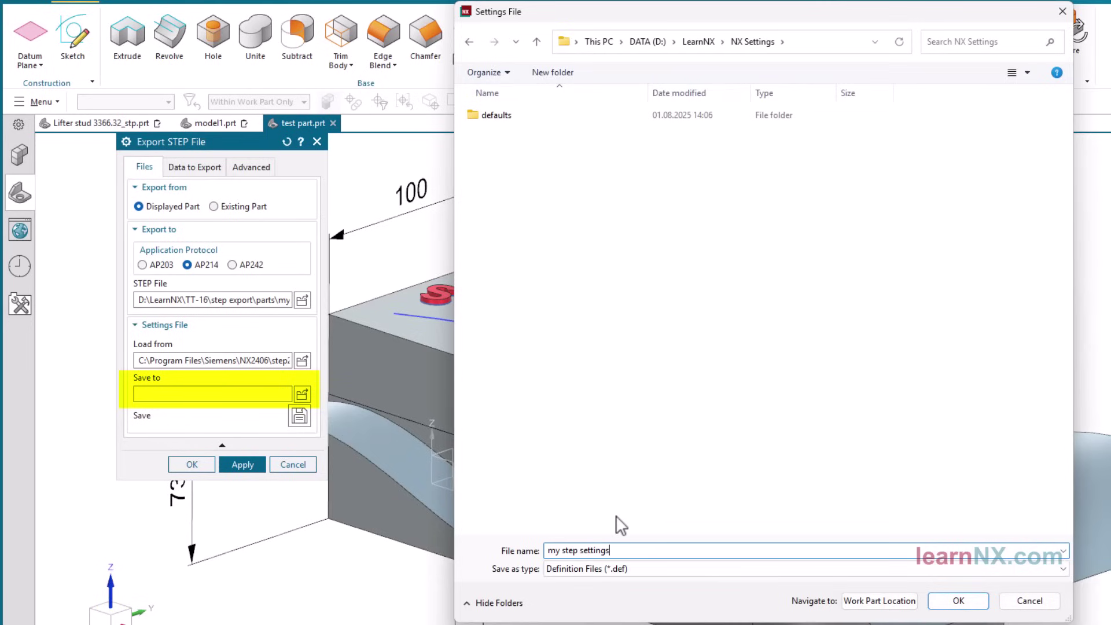
{"action": "left_click", "coordinate": [958, 600]}
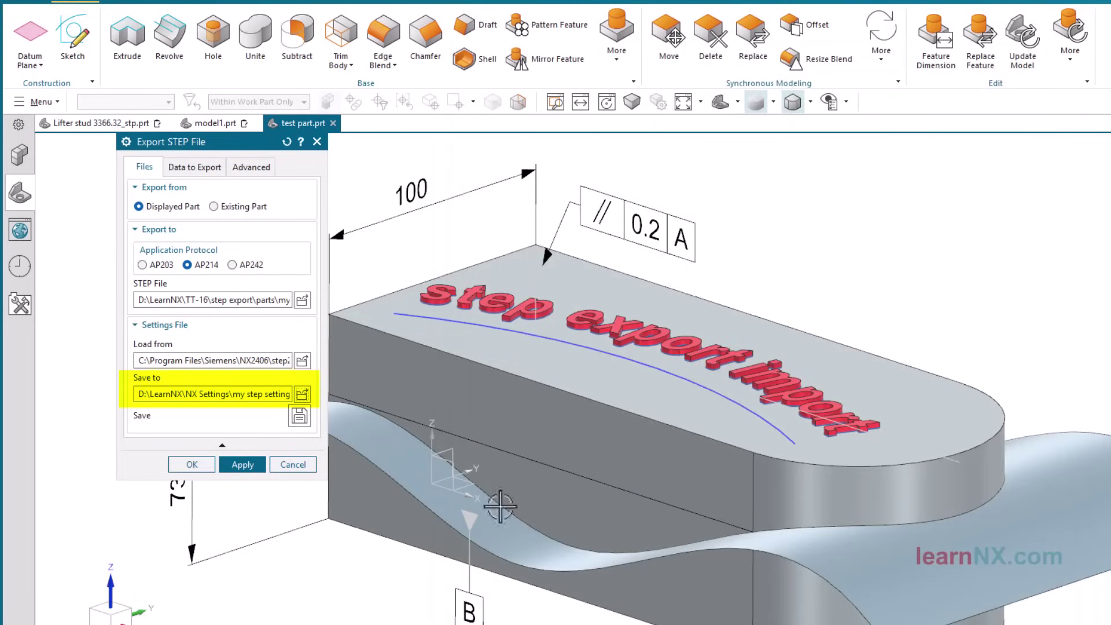
{"action": "left_click", "coordinate": [299, 416]}
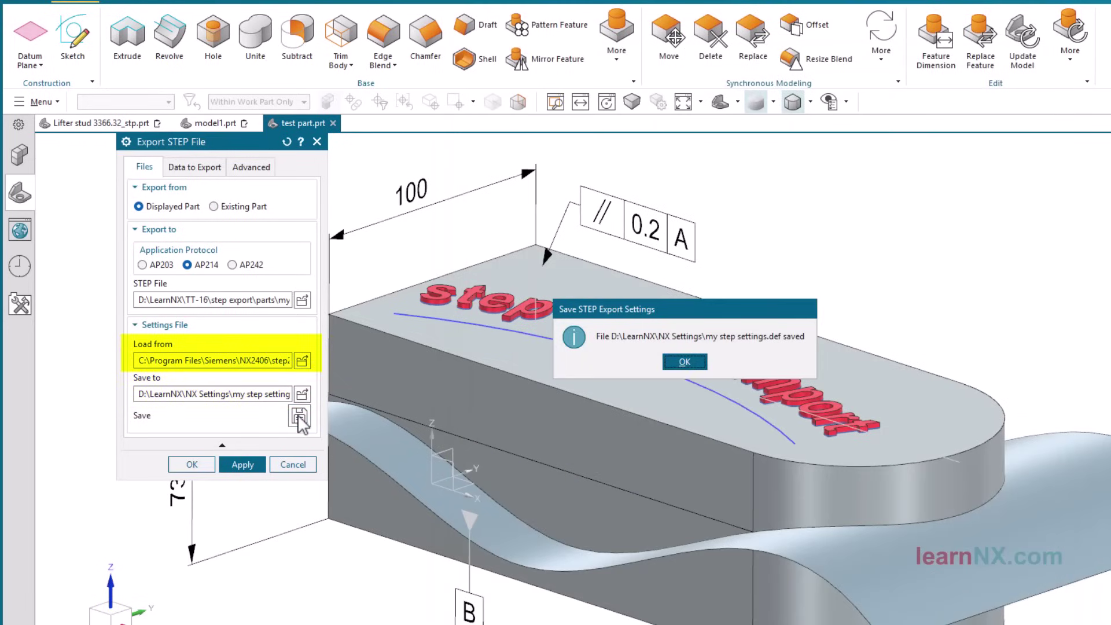
{"action": "left_click", "coordinate": [685, 361]}
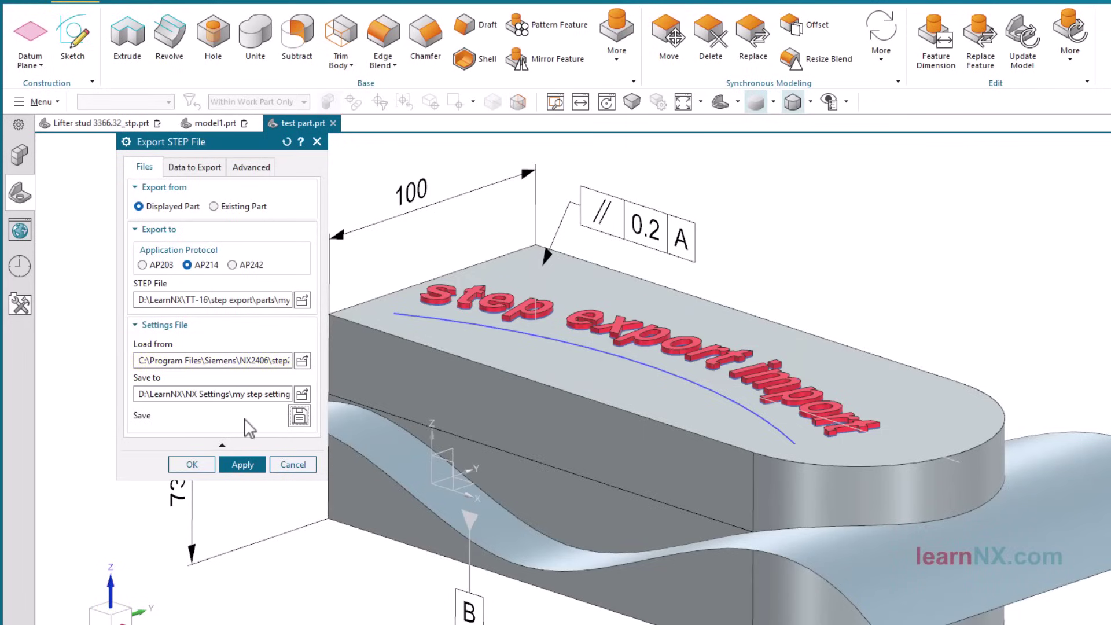
- Set the STEP export to Selected Objects, pick the wavy sheet body and a second body, and export
{"action": "left_click", "coordinate": [204, 173]}
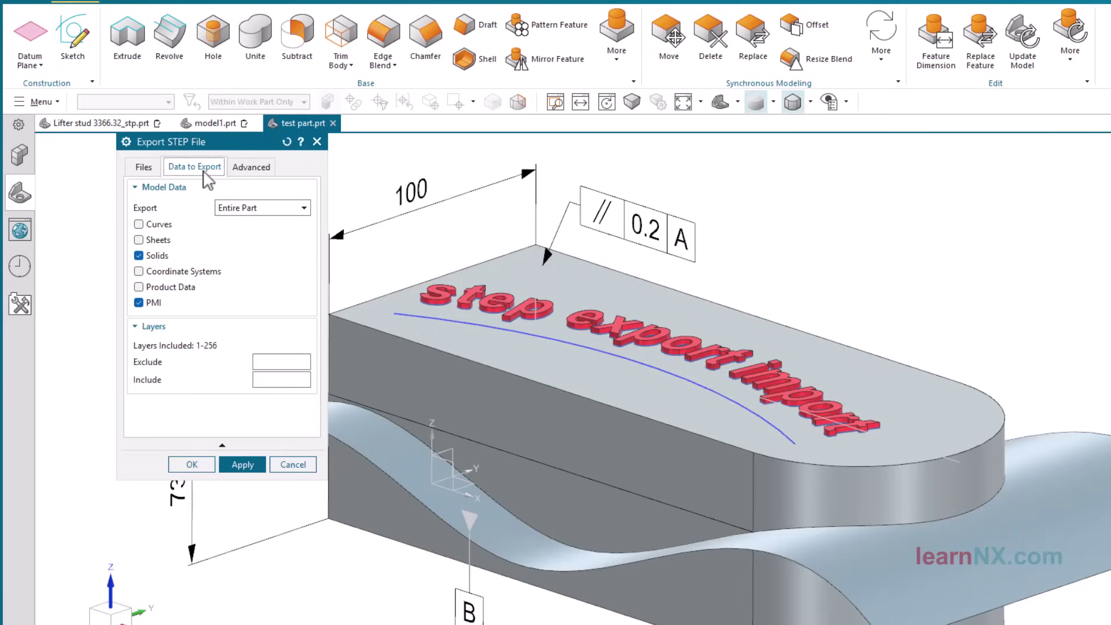
{"action": "left_click", "coordinate": [260, 208]}
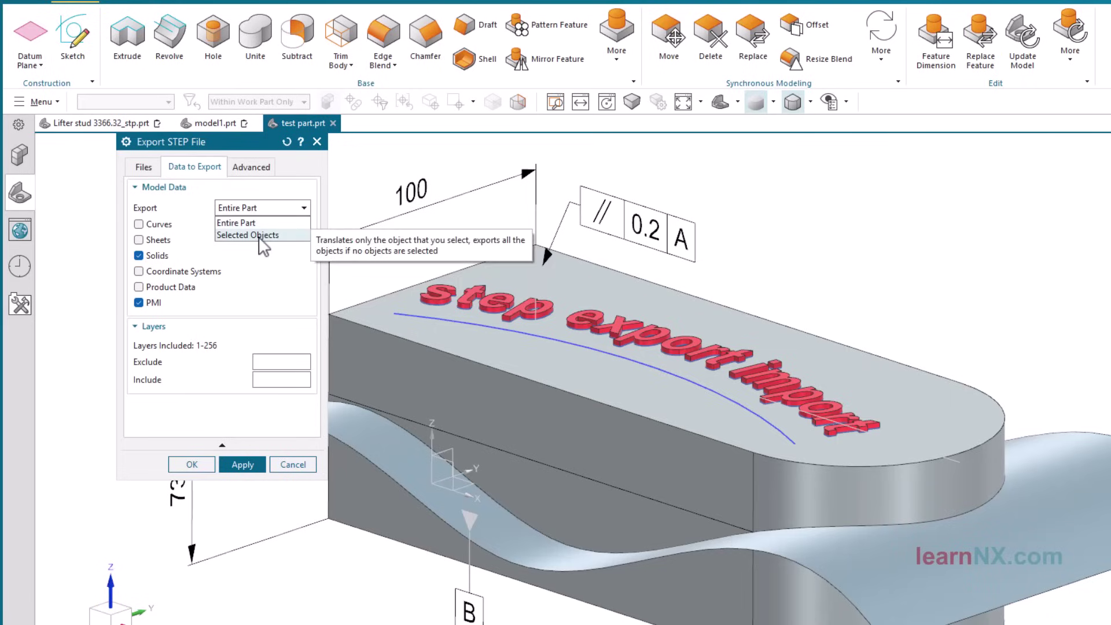
{"action": "left_click", "coordinate": [260, 236]}
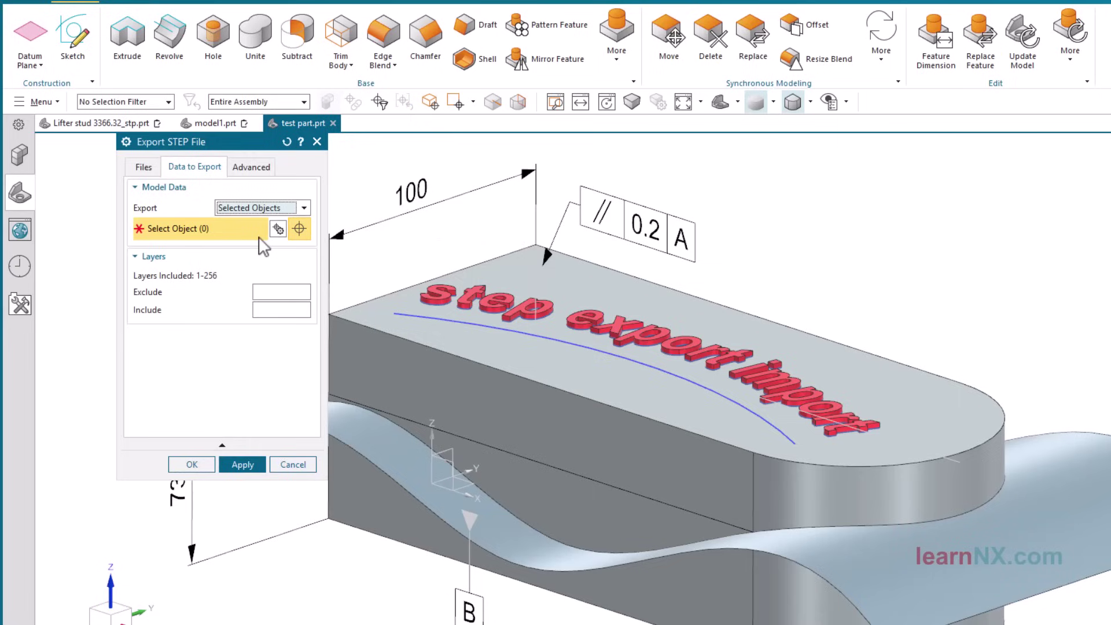
{"action": "left_click", "coordinate": [360, 496]}
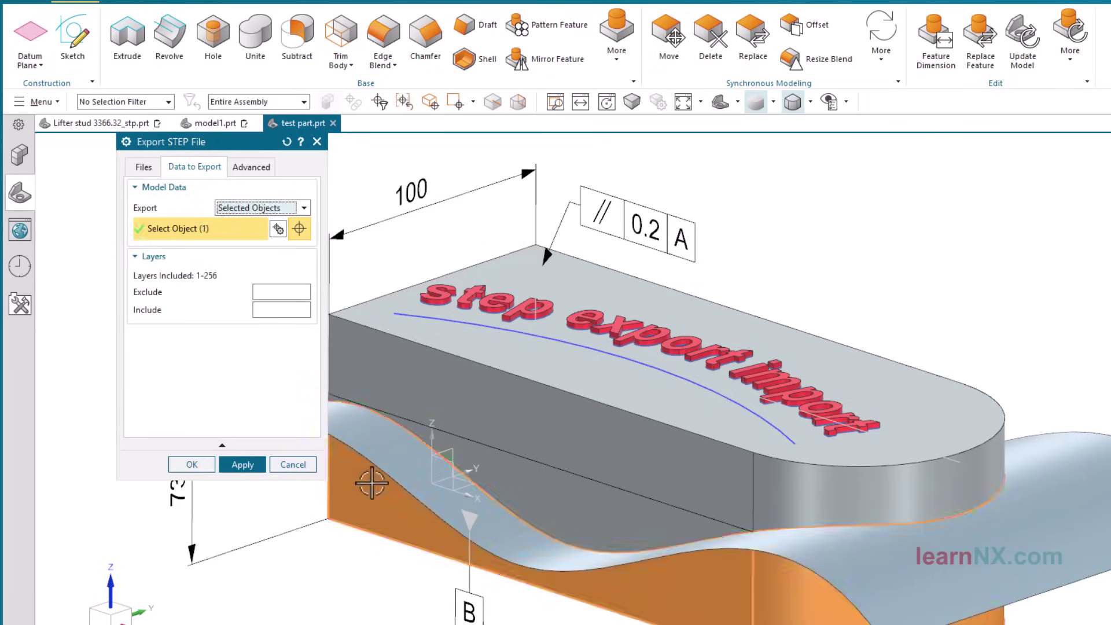
{"action": "left_click", "coordinate": [381, 451]}
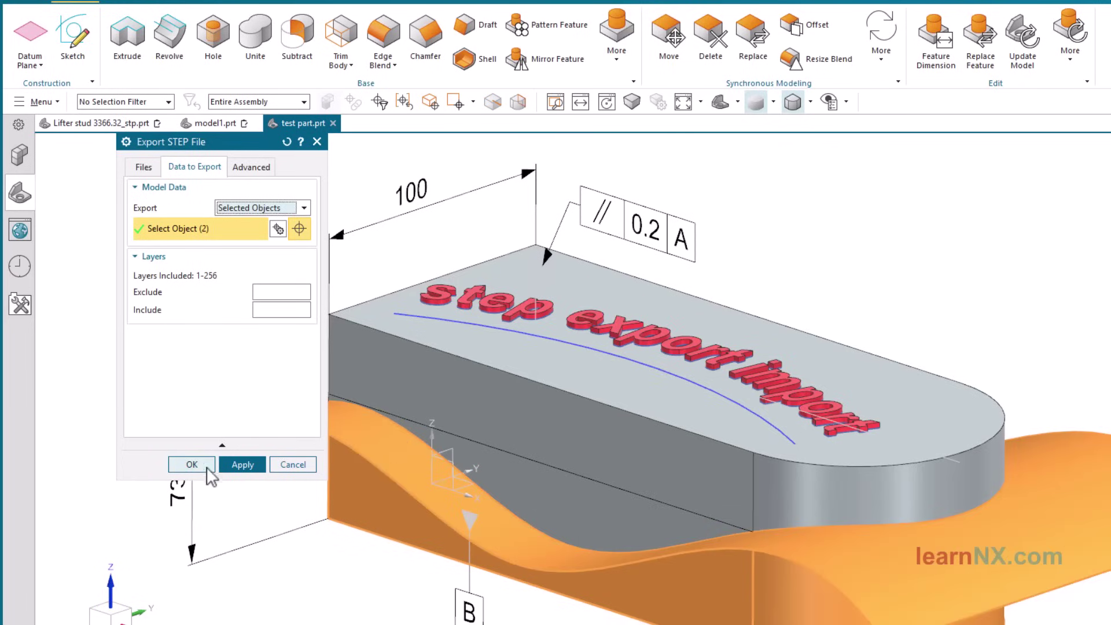
{"action": "left_click", "coordinate": [191, 464]}
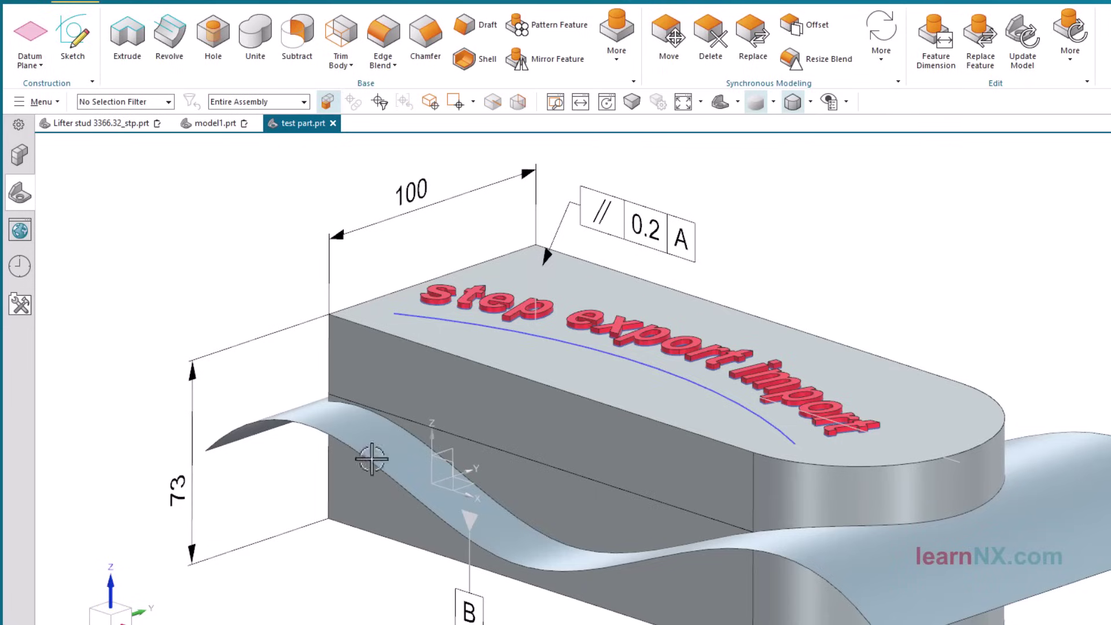
- Choose DIN-9834.30.stp in the parts folder and set its STEP import options with Flatten Assembly off
{"action": "key", "text": "alt+Tab"}
{"action": "double_click", "coordinate": [405, 298]}
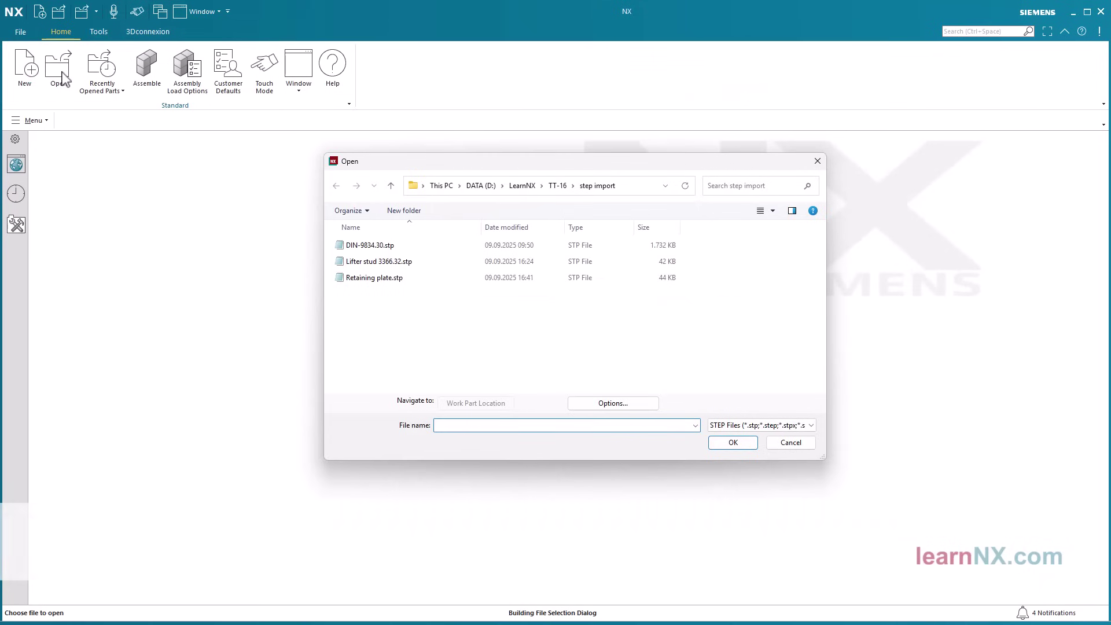
{"action": "left_click", "coordinate": [370, 246]}
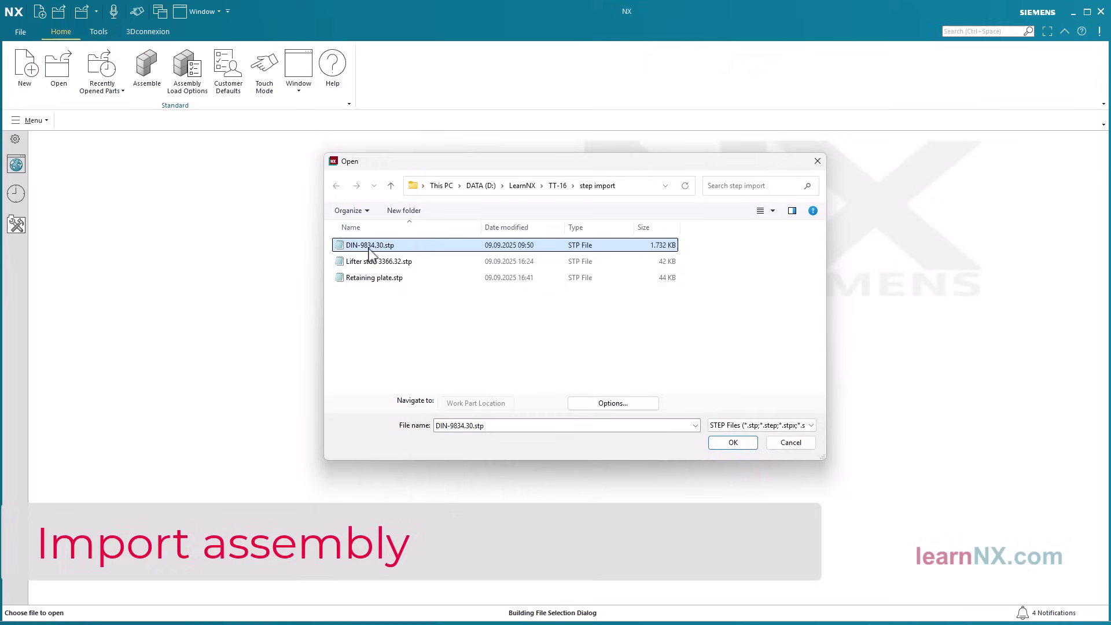
{"action": "left_click", "coordinate": [612, 403]}
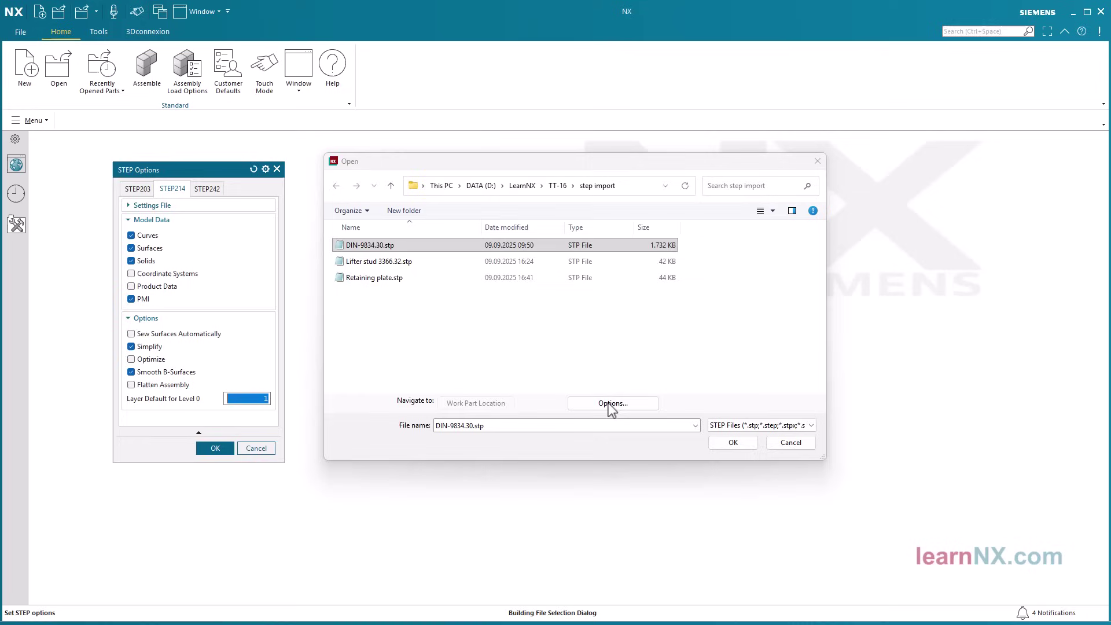
{"action": "left_click", "coordinate": [131, 385]}
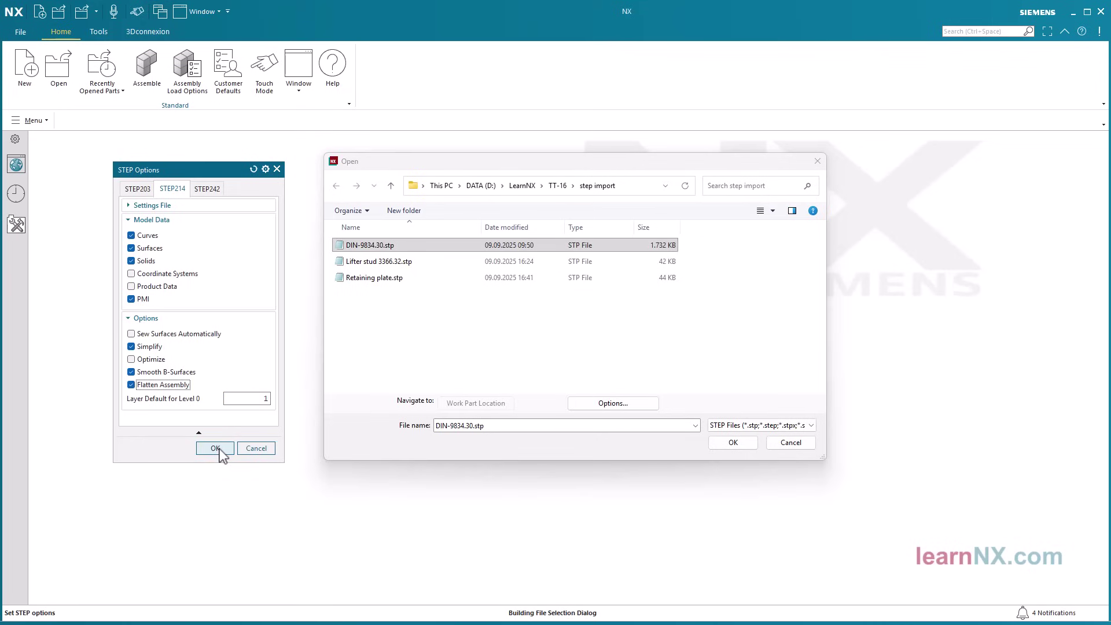
{"action": "left_click", "coordinate": [214, 449]}
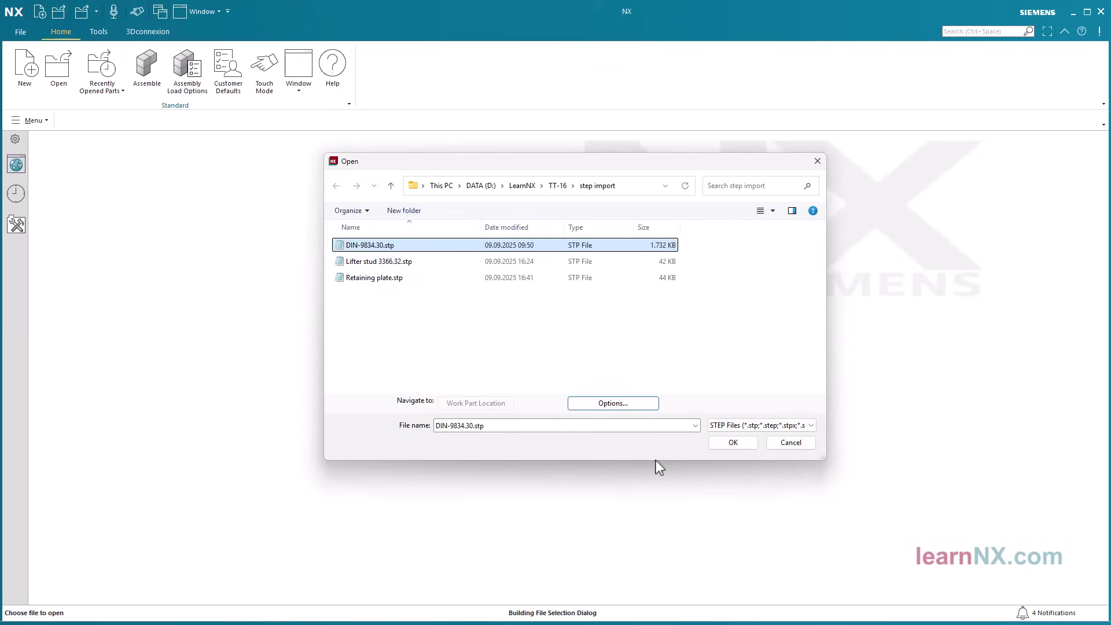
{"action": "left_click", "coordinate": [717, 445]}
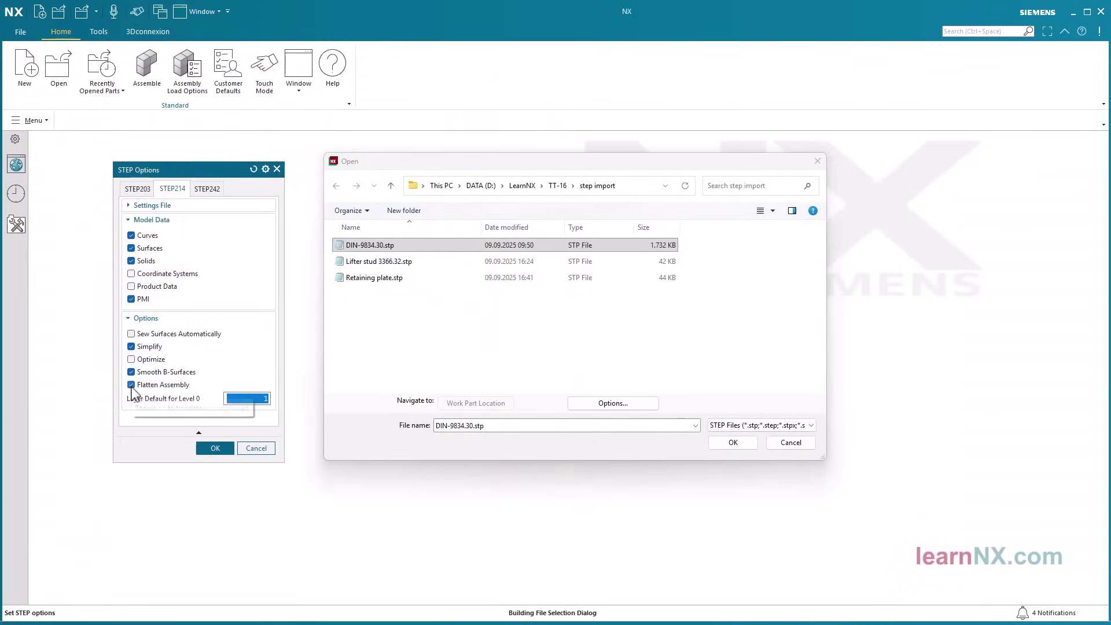
{"action": "left_click", "coordinate": [131, 384]}
- Import DIN-9834.30.stp unflattened and inspect its NV3-HS9832.025-050 and ISO 4762 M06x12 components
{"action": "left_click", "coordinate": [222, 447]}
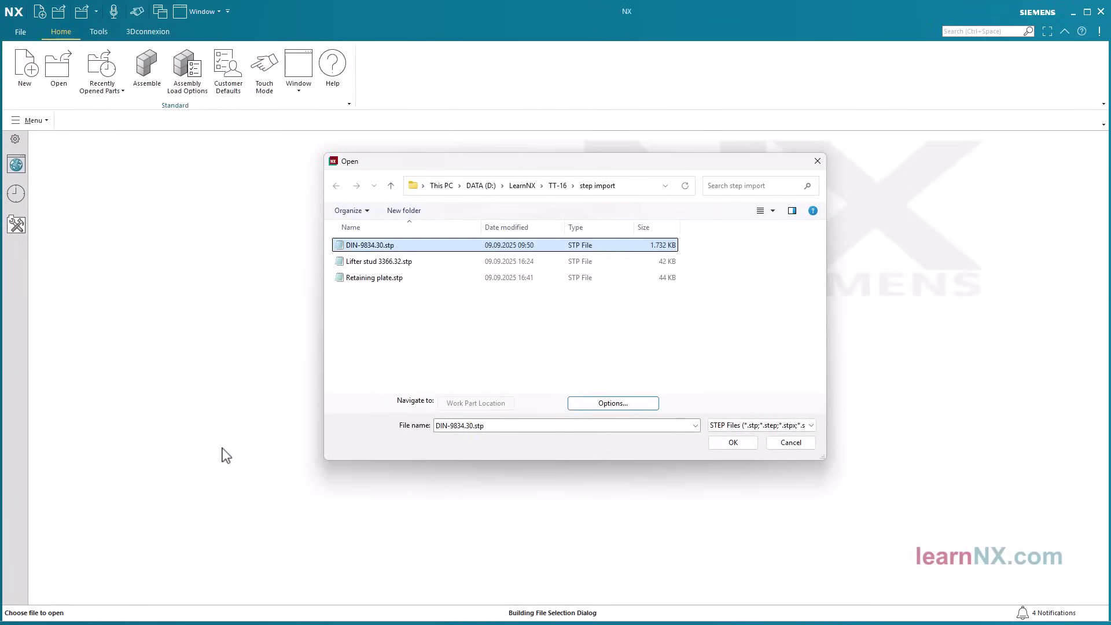
{"action": "left_click", "coordinate": [720, 445]}
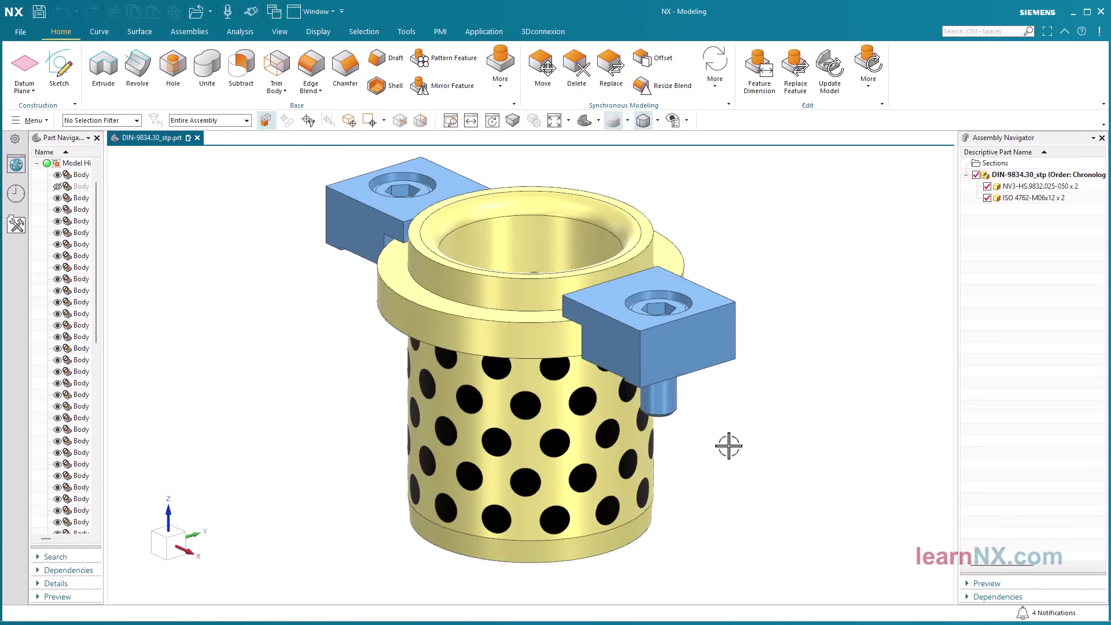
{"action": "left_click", "coordinate": [1029, 186]}
{"action": "left_click", "coordinate": [1030, 199]}
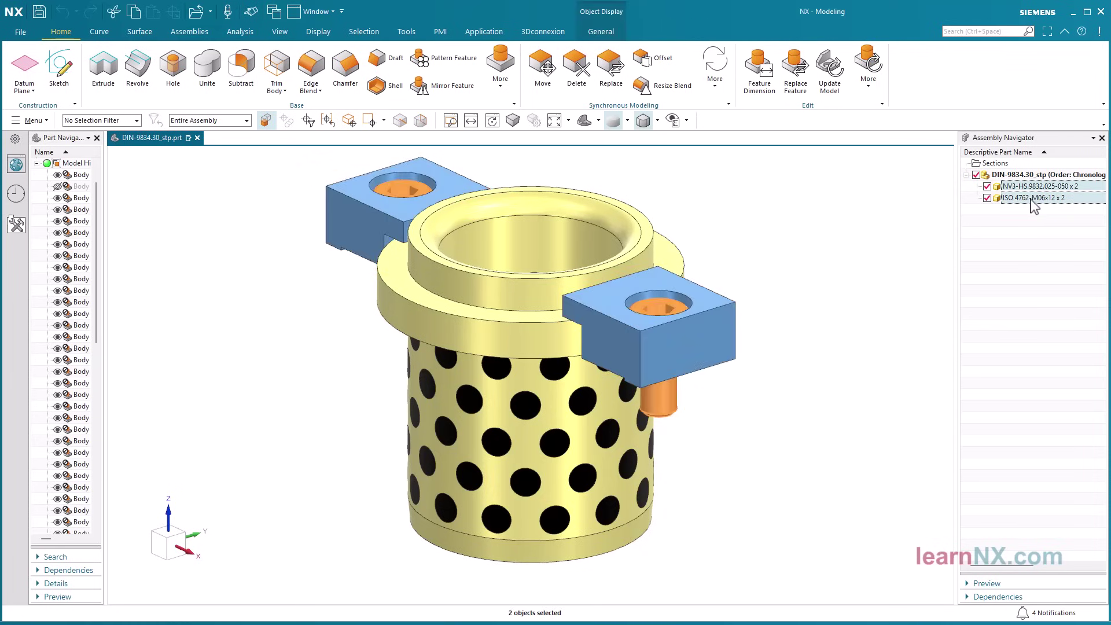
{"action": "key", "text": "Escape"}
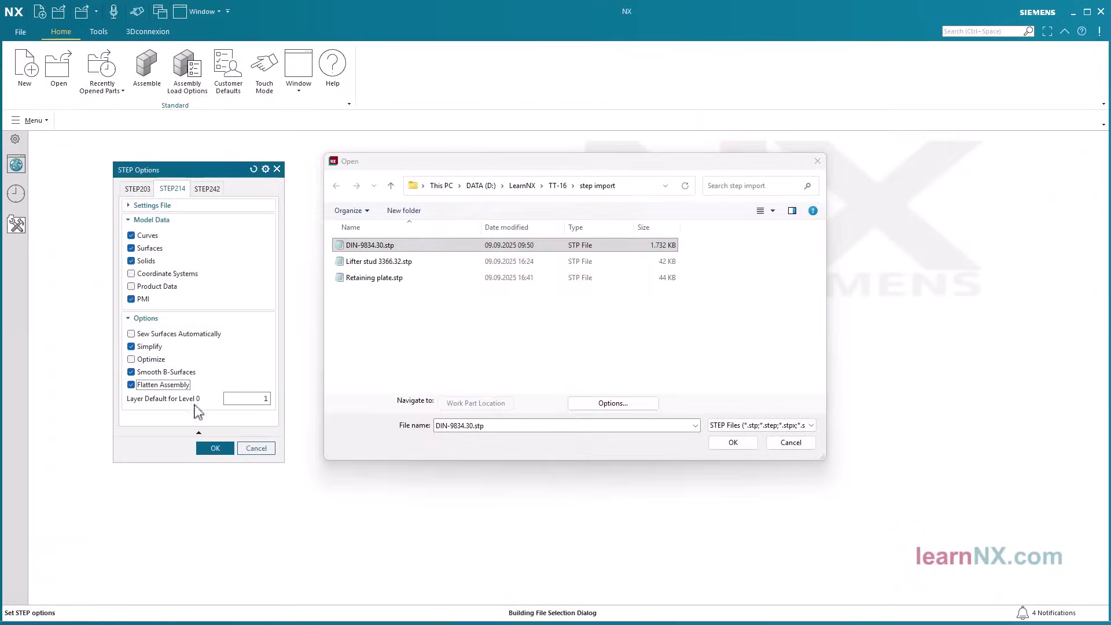
- Import DIN-9834.30.stp as a flattened part and widen the Part Navigator to read the body names
{"action": "left_click", "coordinate": [216, 448]}
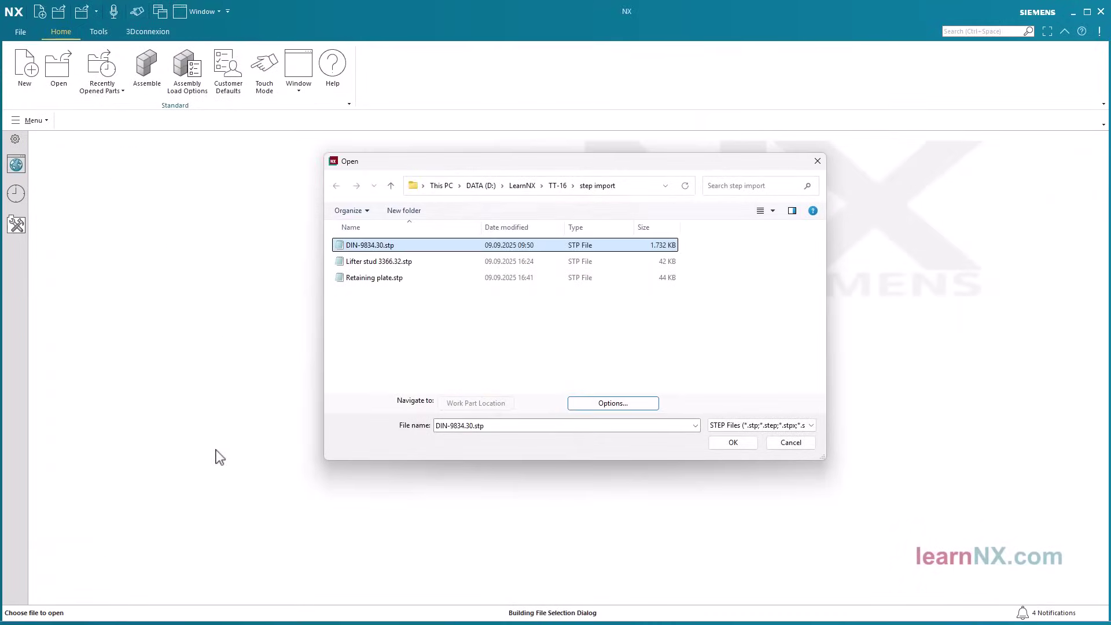
{"action": "left_click", "coordinate": [733, 443]}
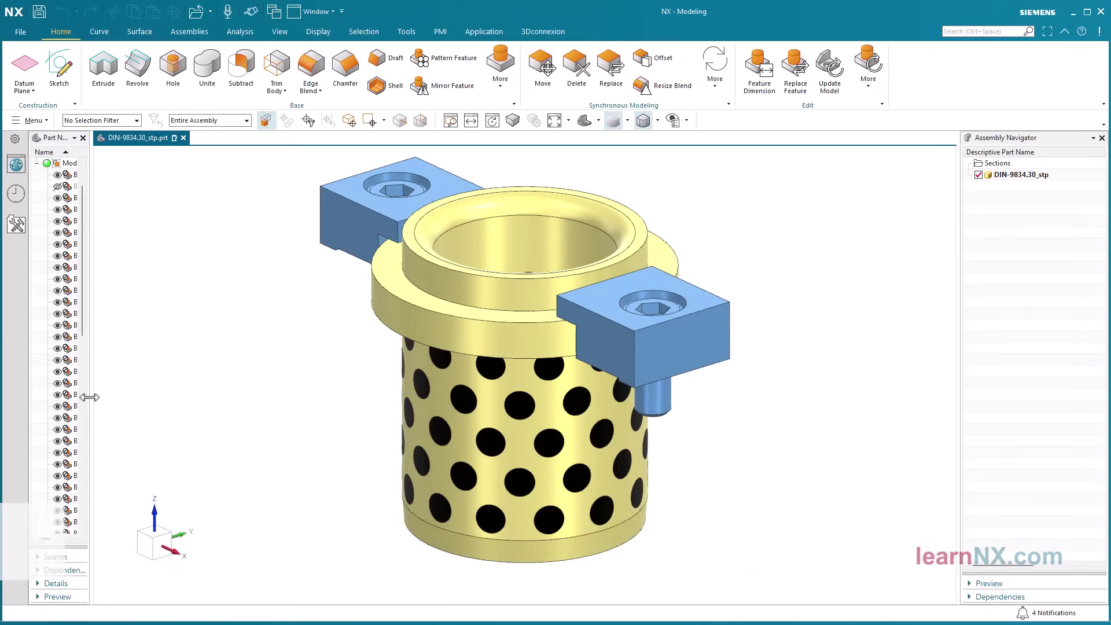
{"action": "left_click_drag", "start_coordinate": [91, 396], "coordinate": [153, 401]}
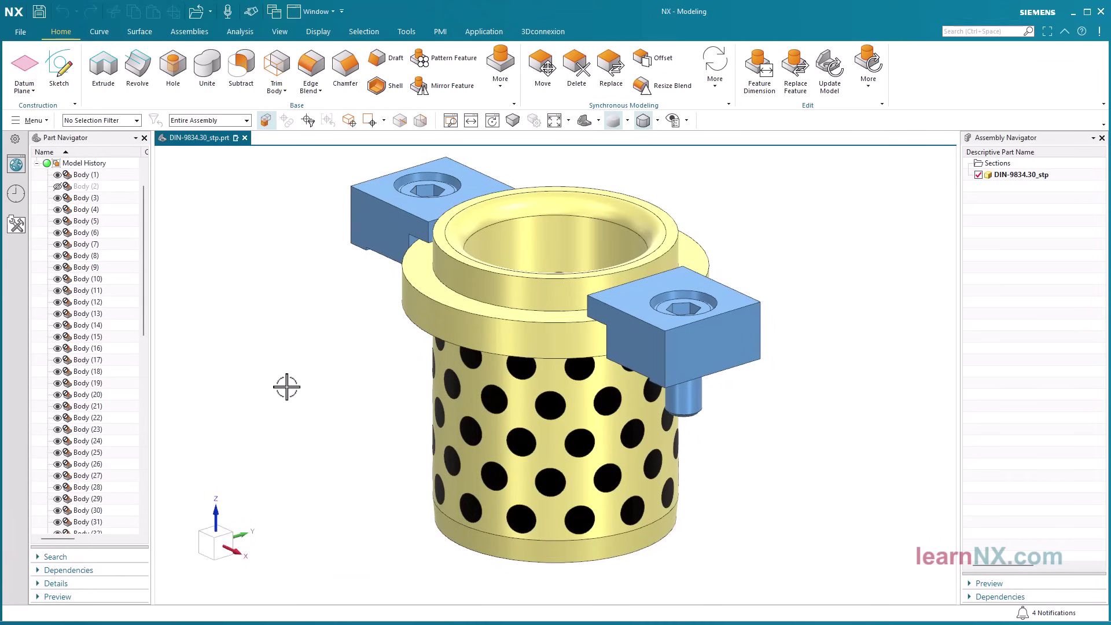
- Create new component model1 from the screw body and model2 from the right clamp block
{"action": "left_click", "coordinate": [191, 32]}
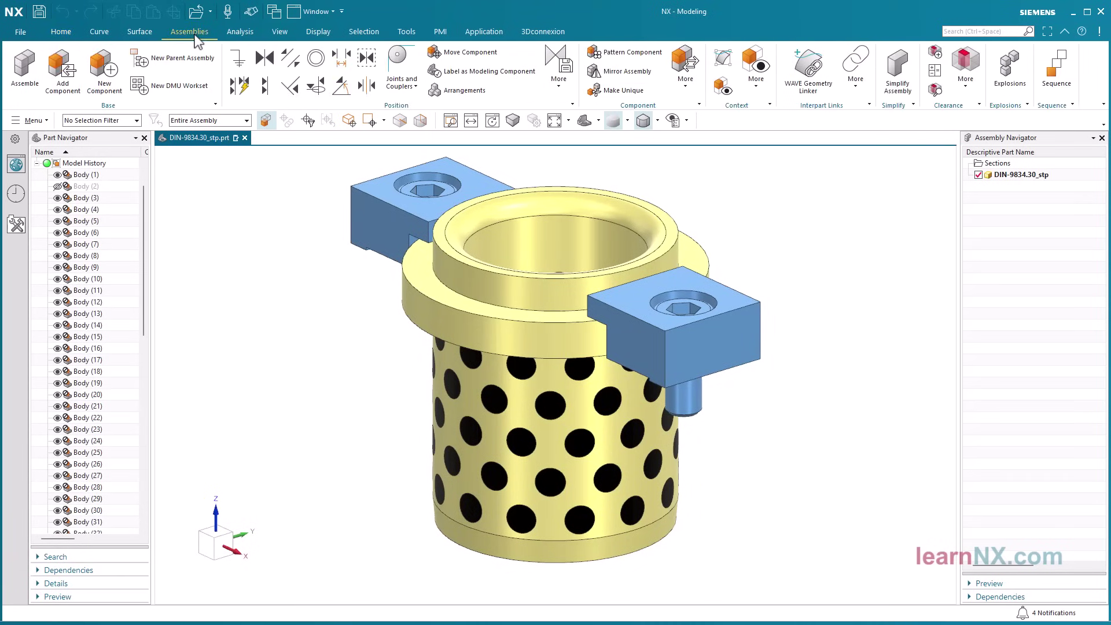
{"action": "left_click", "coordinate": [106, 71]}
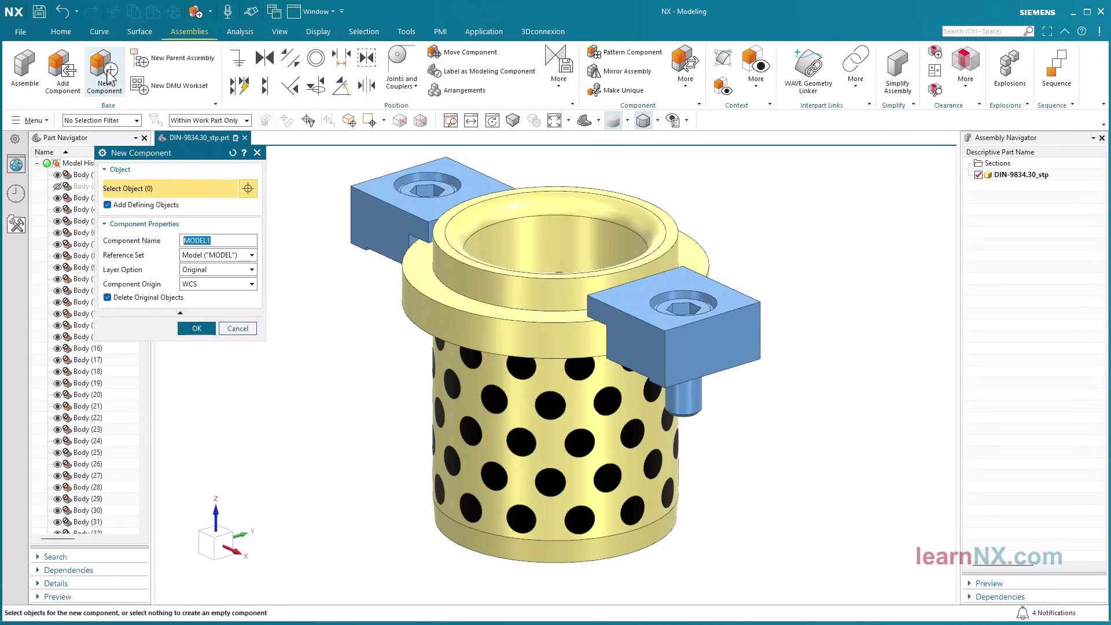
{"action": "left_click", "coordinate": [698, 402]}
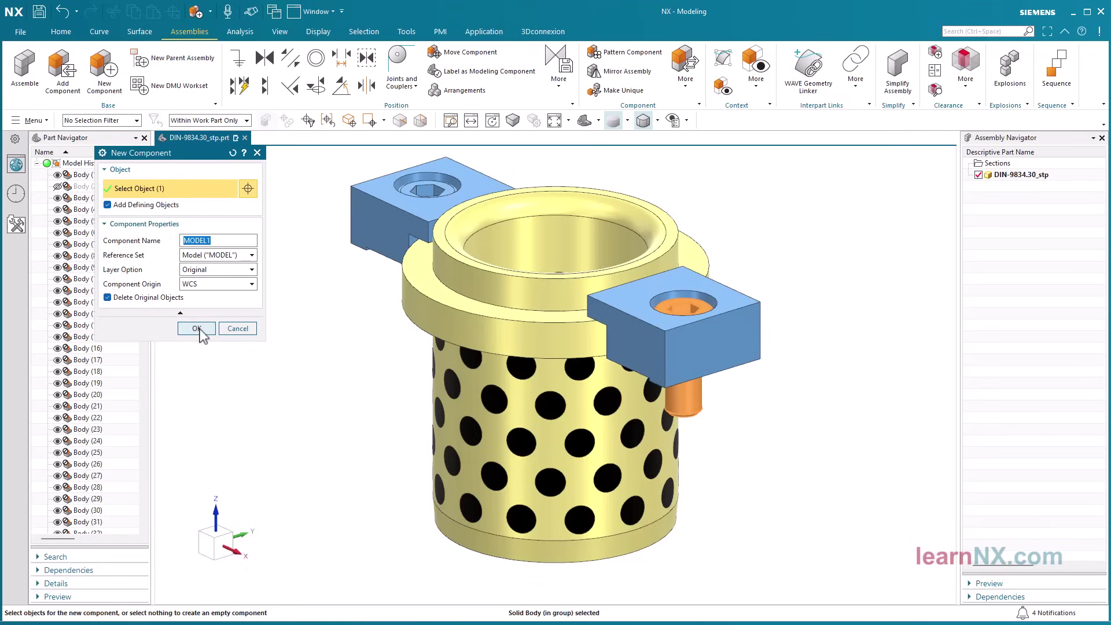
{"action": "left_click", "coordinate": [196, 328]}
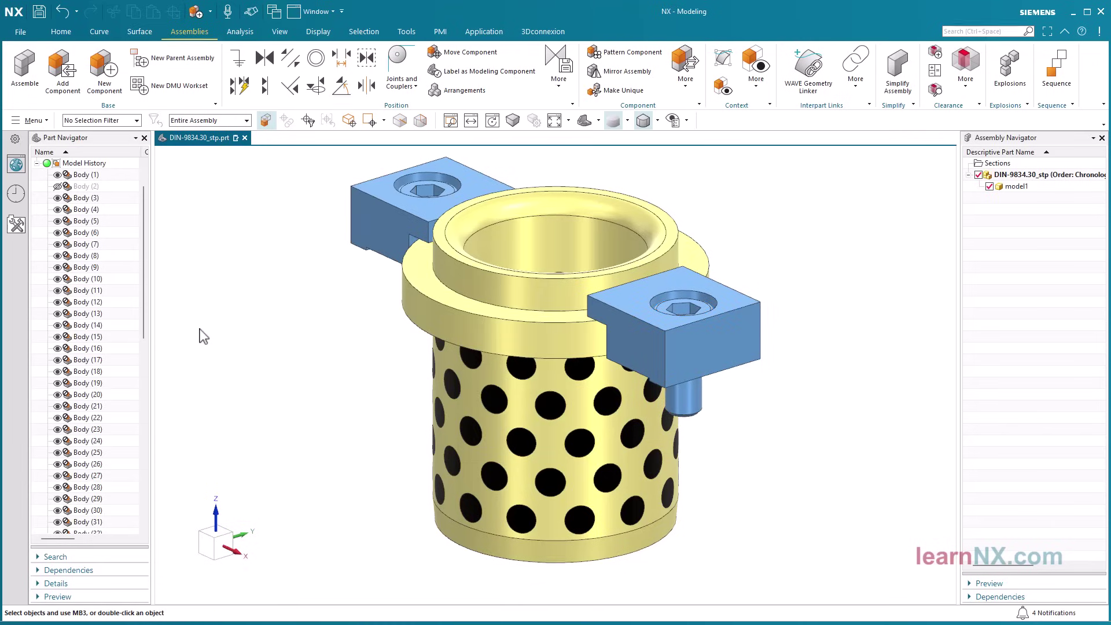
{"action": "left_click", "coordinate": [104, 68]}
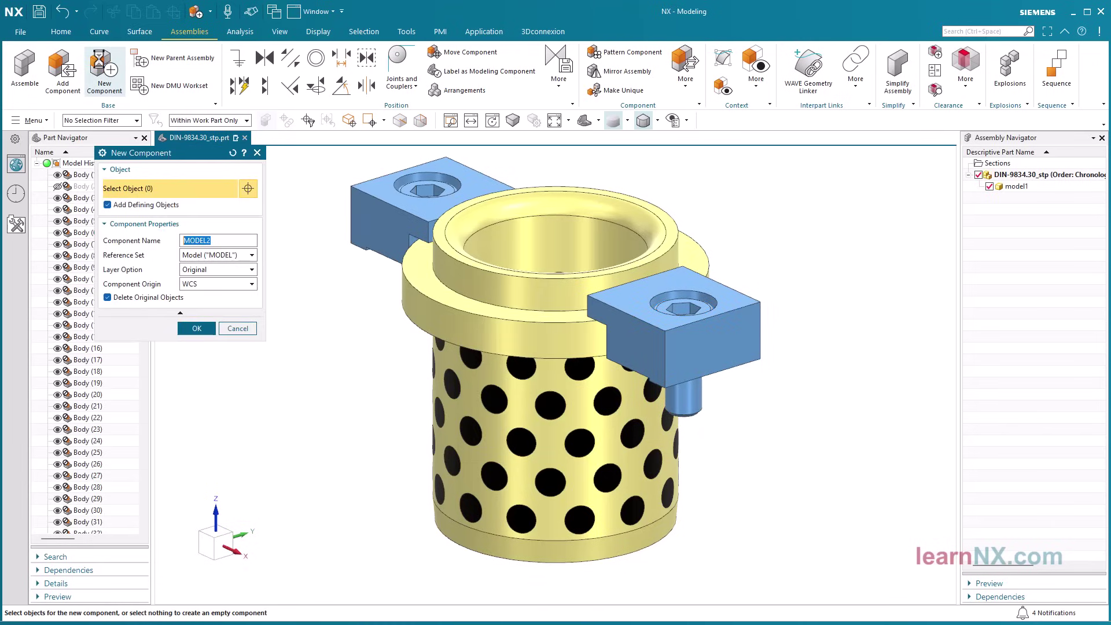
{"action": "left_click", "coordinate": [752, 322]}
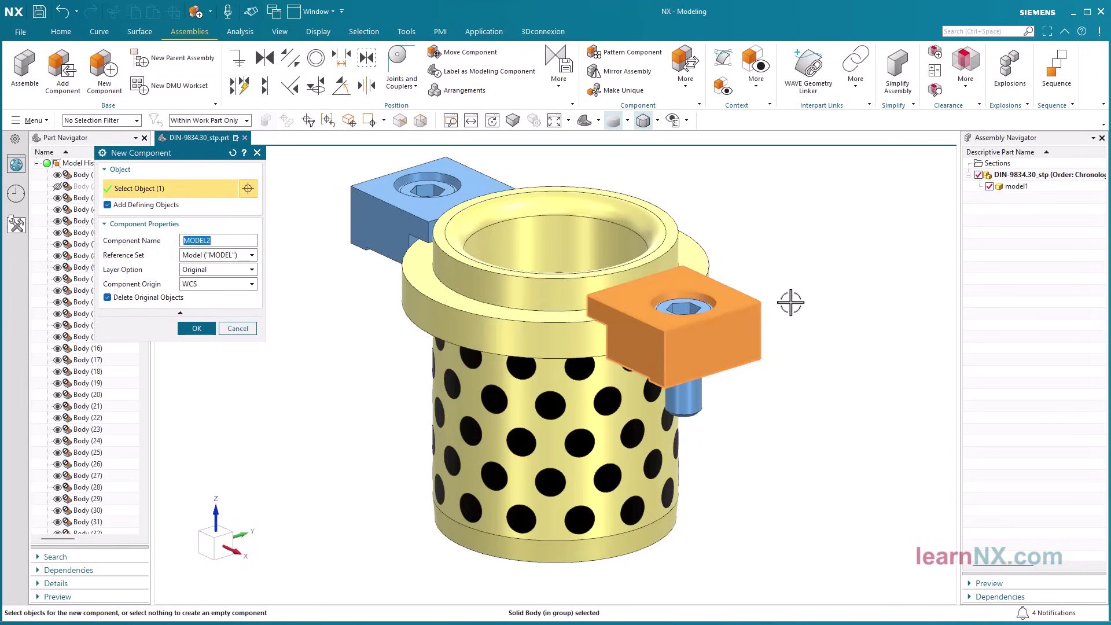
{"action": "left_click", "coordinate": [200, 328]}
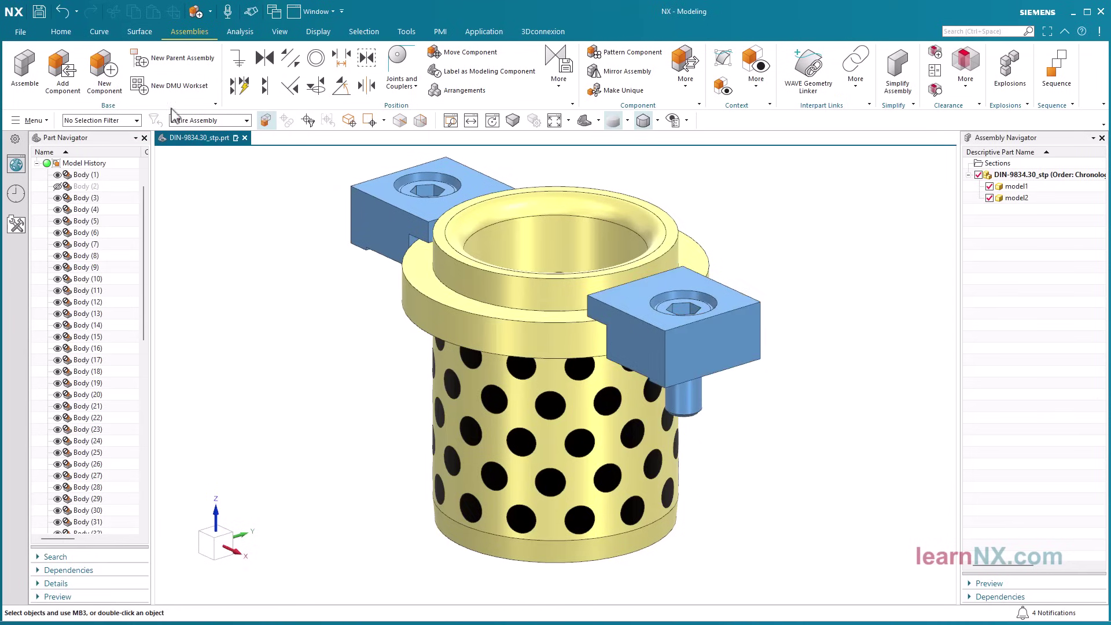
- Create component model3 from the main bushing body and all its hole bodies, 66 bodies in total
{"action": "left_click", "coordinate": [108, 69]}
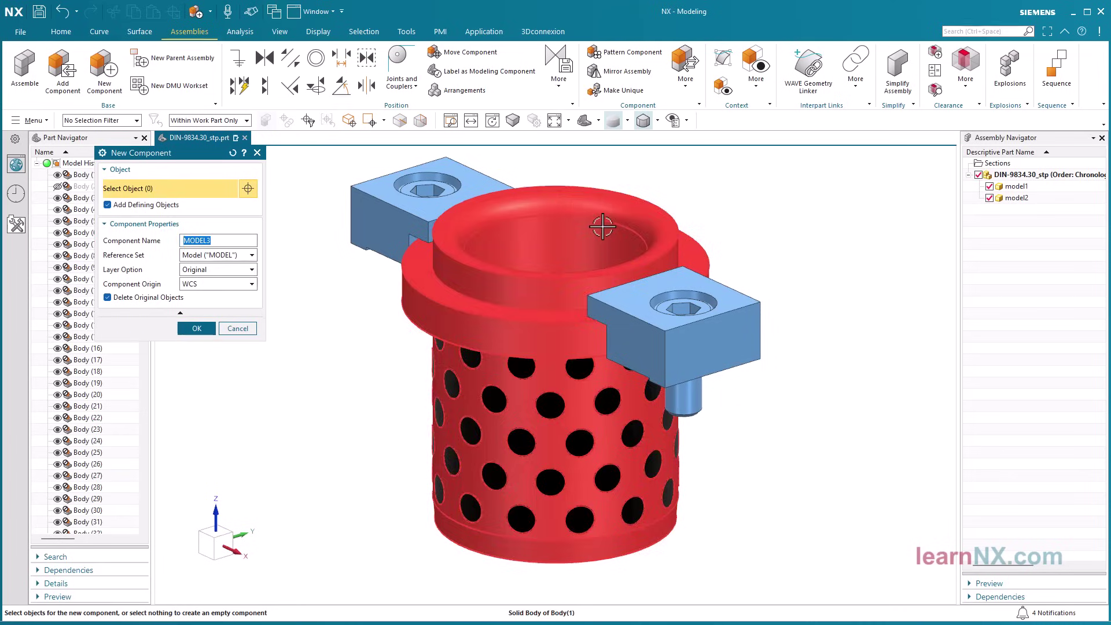
{"action": "left_click", "coordinate": [602, 228]}
{"action": "left_click", "coordinate": [584, 443]}
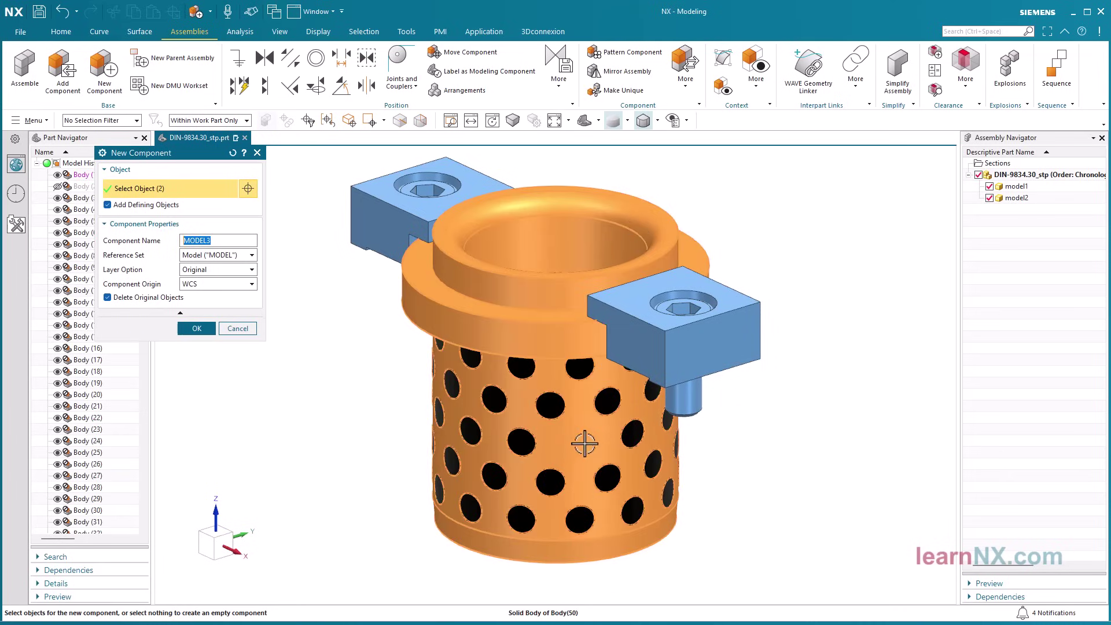
{"action": "key", "text": "ctrl+alt+f"}
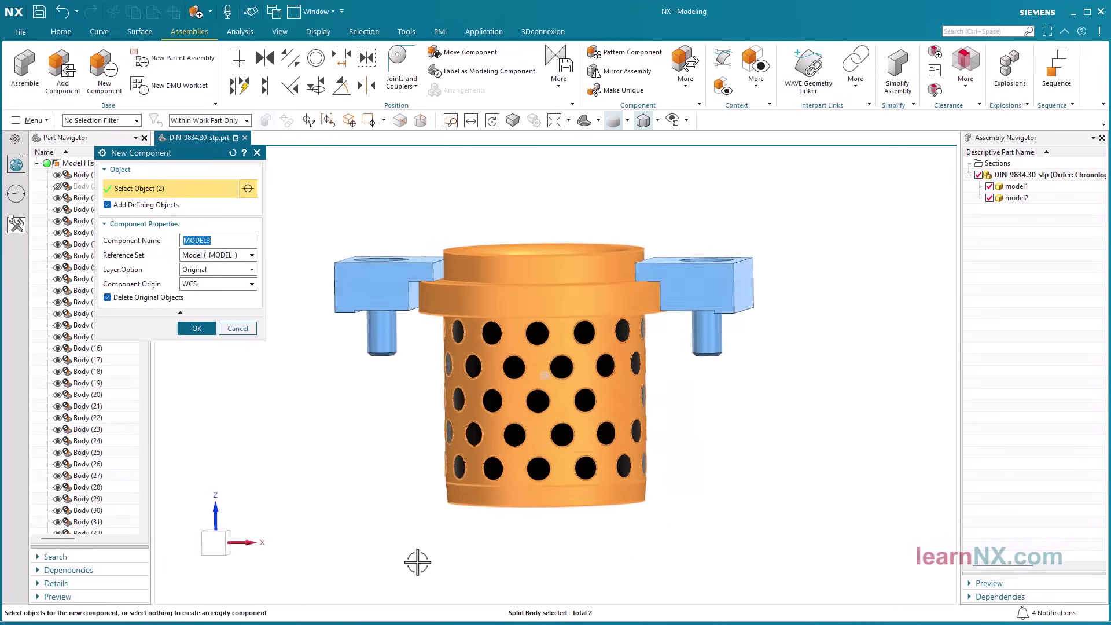
{"action": "left_click_drag", "start_coordinate": [402, 569], "coordinate": [665, 322]}
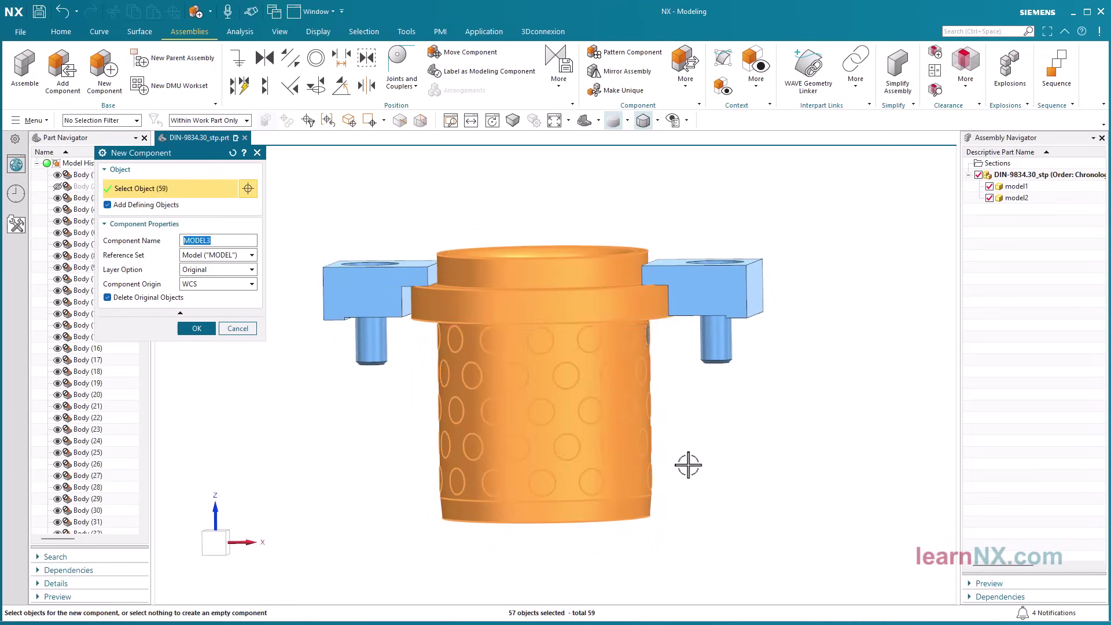
{"action": "middle_click_drag", "start_coordinate": [689, 464], "coordinate": [470, 393]}
{"action": "left_click", "coordinate": [468, 373]}
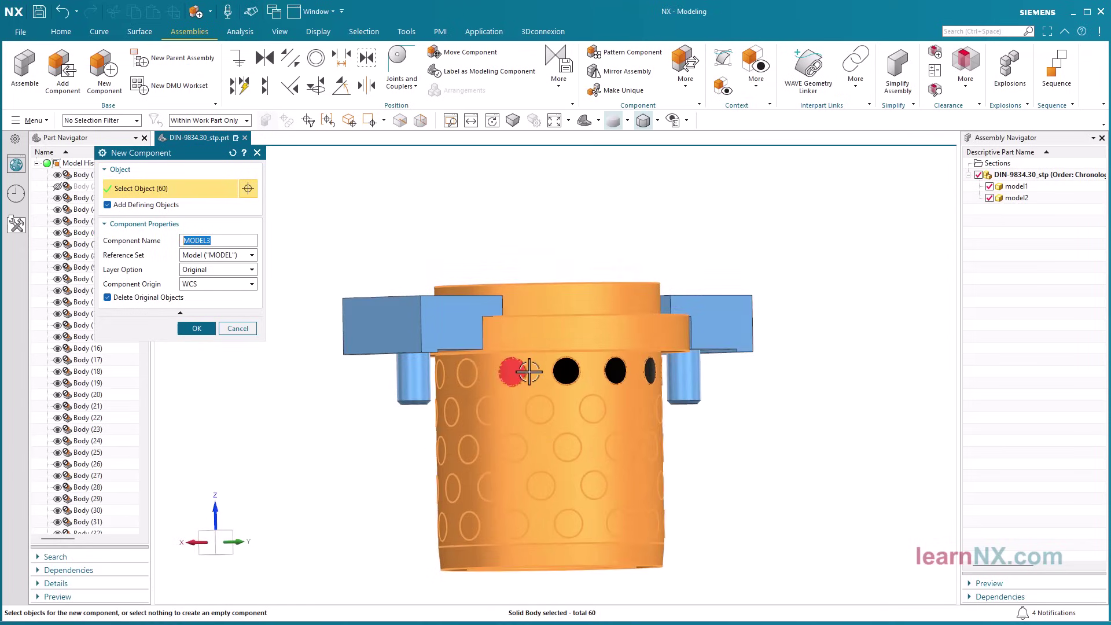
{"action": "left_click", "coordinate": [511, 371]}
{"action": "left_click", "coordinate": [563, 371]}
{"action": "left_click", "coordinate": [528, 376]}
{"action": "left_click", "coordinate": [576, 375]}
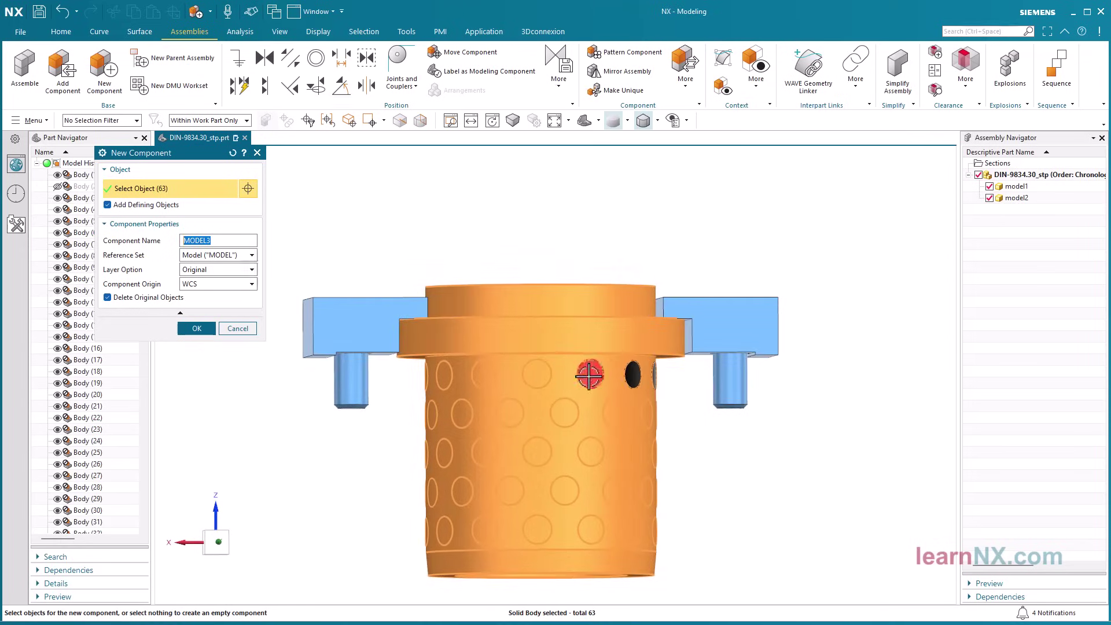
{"action": "middle_click_drag", "start_coordinate": [578, 377], "coordinate": [557, 381]}
{"action": "left_click", "coordinate": [556, 381]}
{"action": "left_click", "coordinate": [601, 381]}
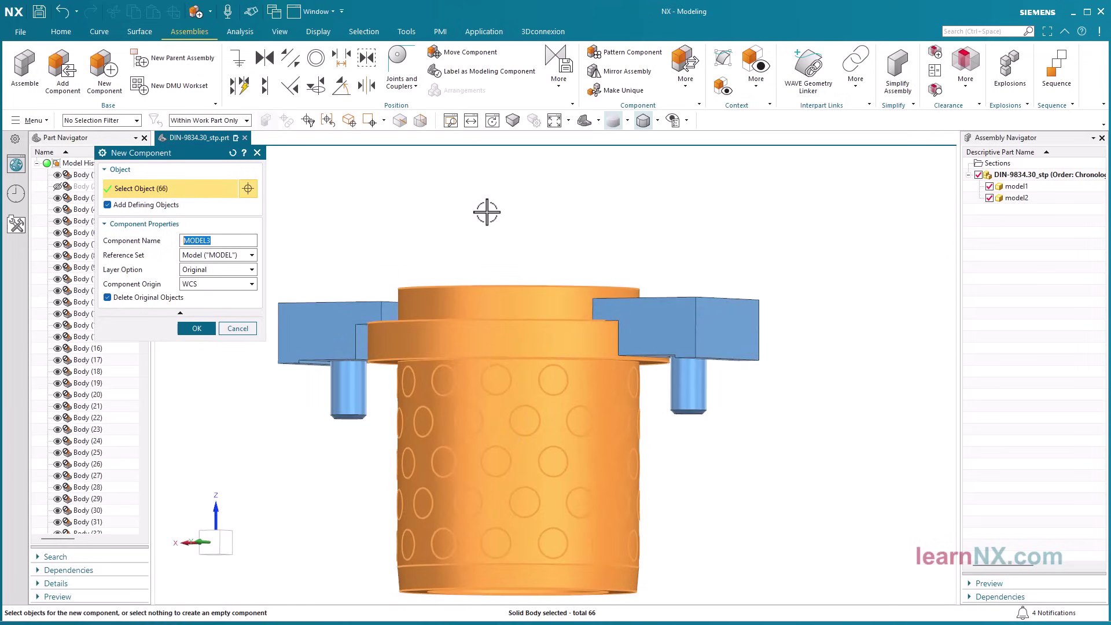
{"action": "middle_click_drag", "start_coordinate": [502, 210], "coordinate": [471, 209]}
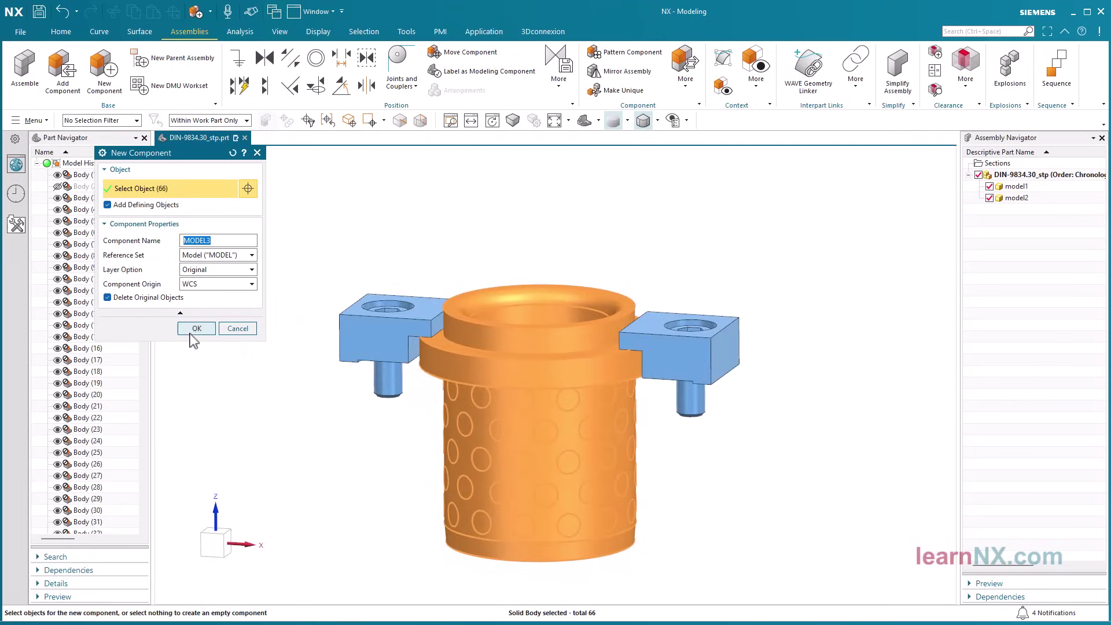
{"action": "left_click", "coordinate": [197, 329]}
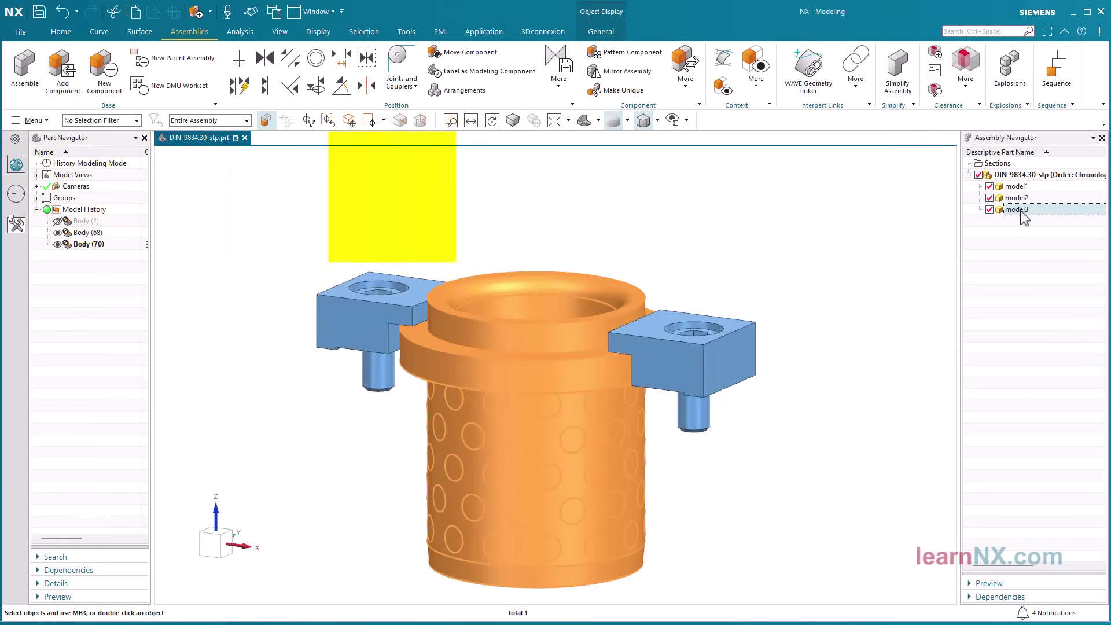
- Delete the leftover left clamp block and left screw bodies
{"action": "left_click", "coordinate": [1018, 198]}
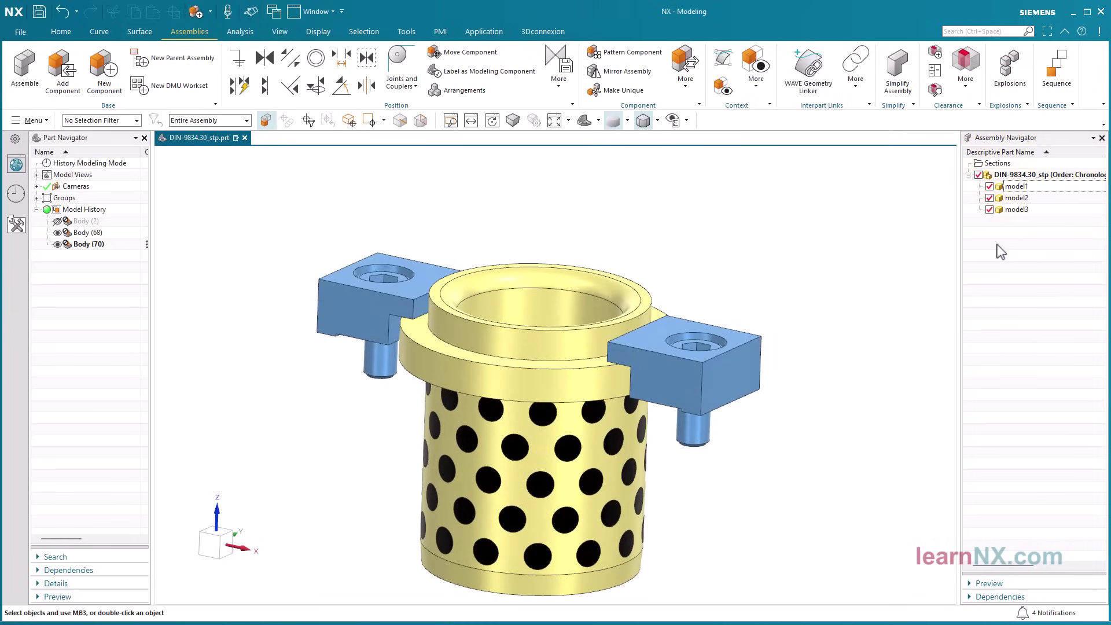
{"action": "left_click", "coordinate": [364, 307]}
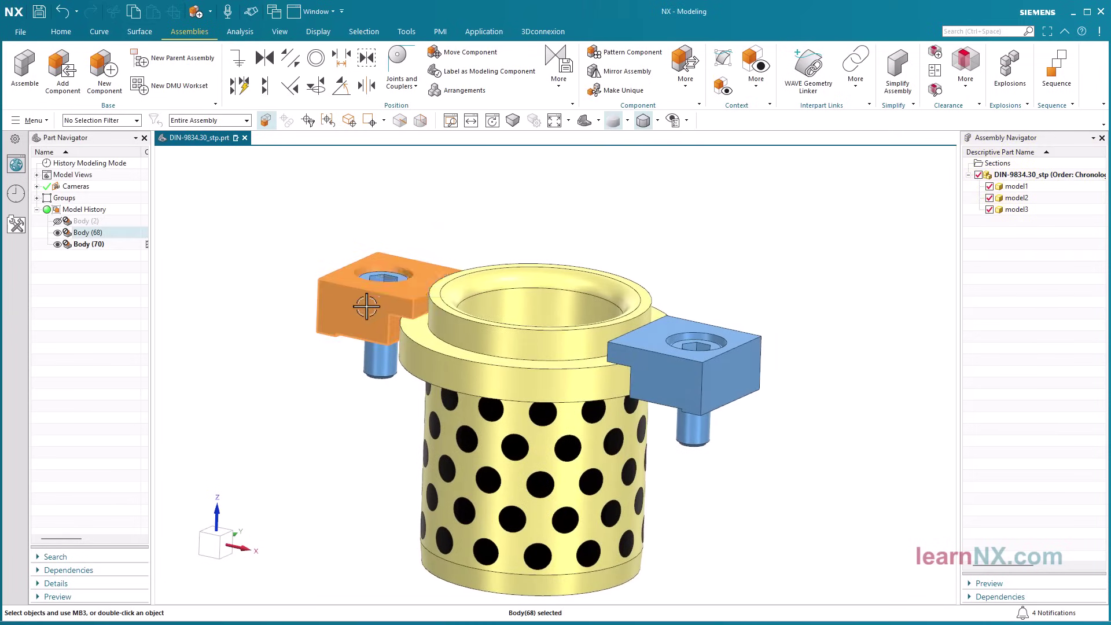
{"action": "key", "text": "Delete"}
{"action": "left_click", "coordinate": [399, 312]}
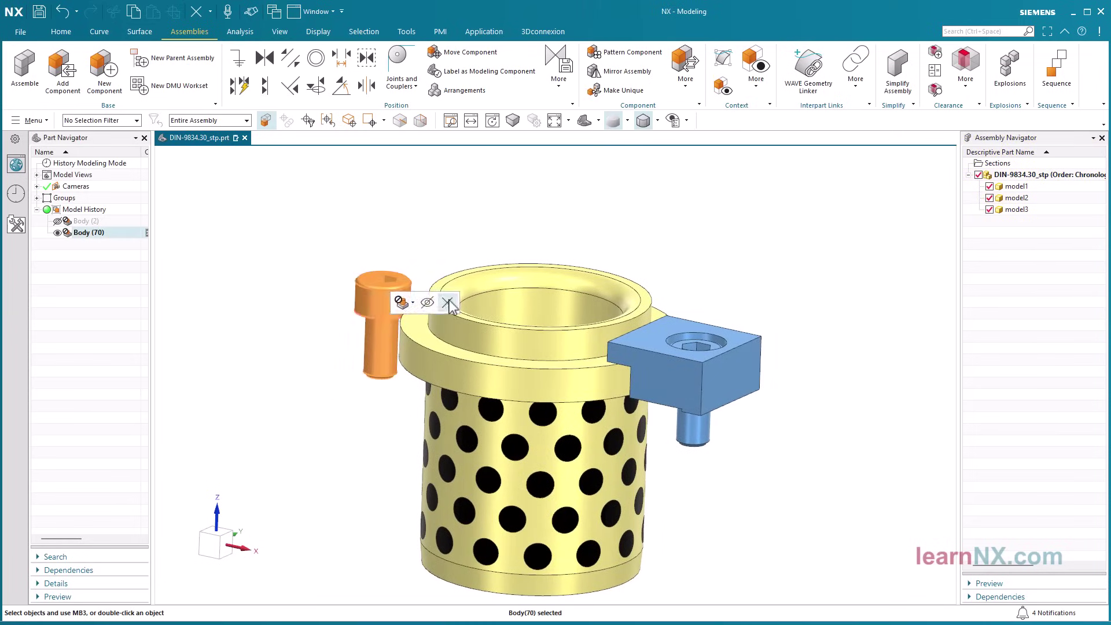
{"action": "key", "text": "Delete"}
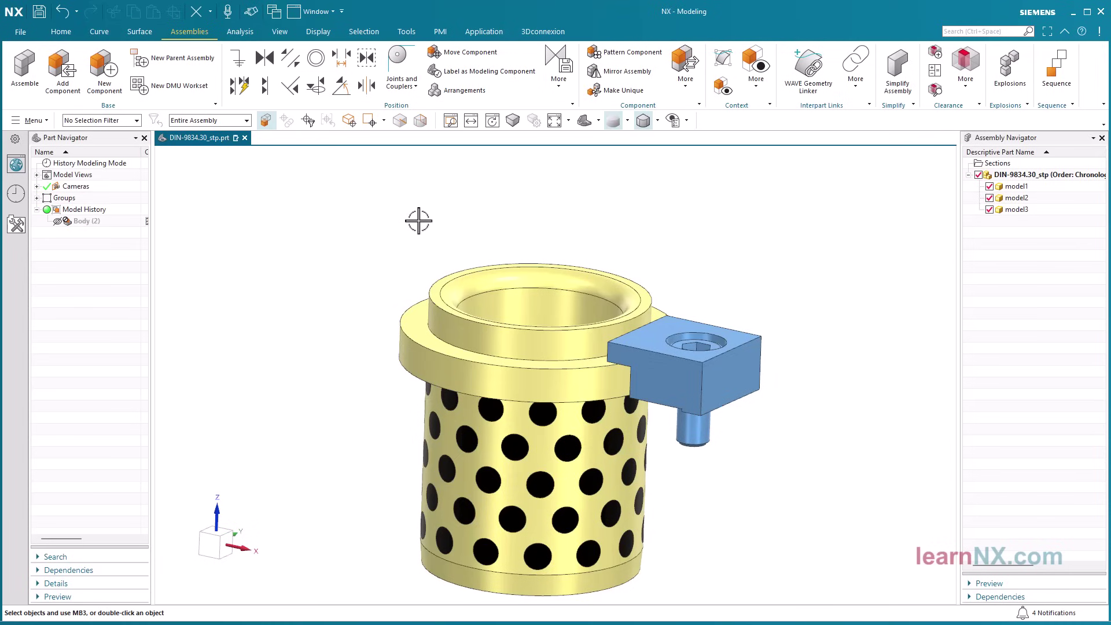
- Circularly pattern the clamp block and screw about the bushing's cylindrical axis, count 2 over 360°
{"action": "left_click", "coordinate": [632, 57]}
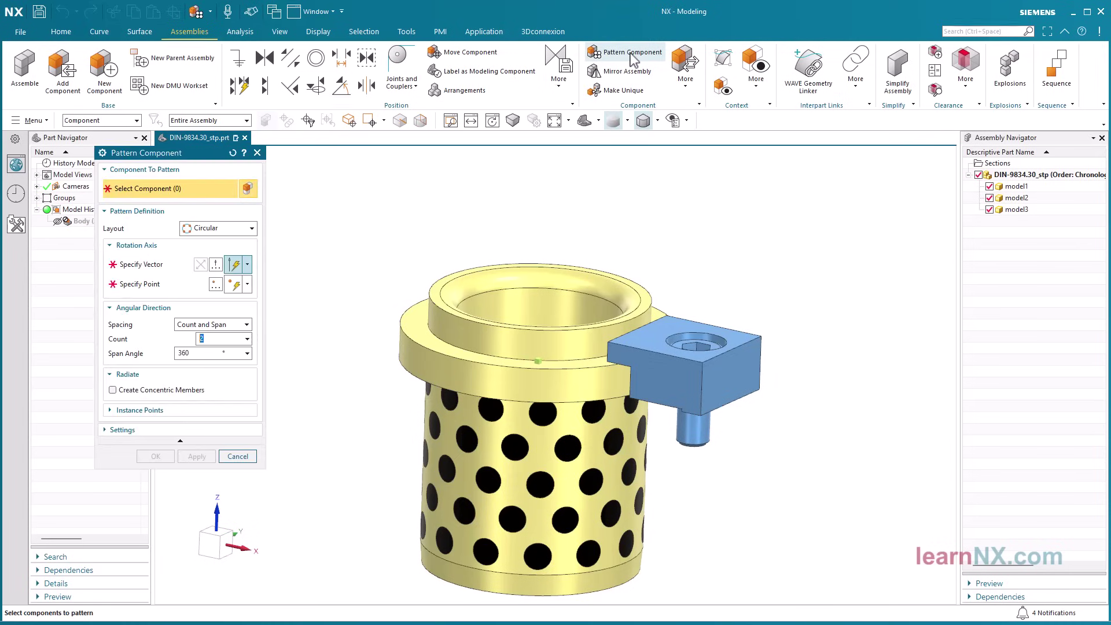
{"action": "left_click", "coordinate": [702, 317]}
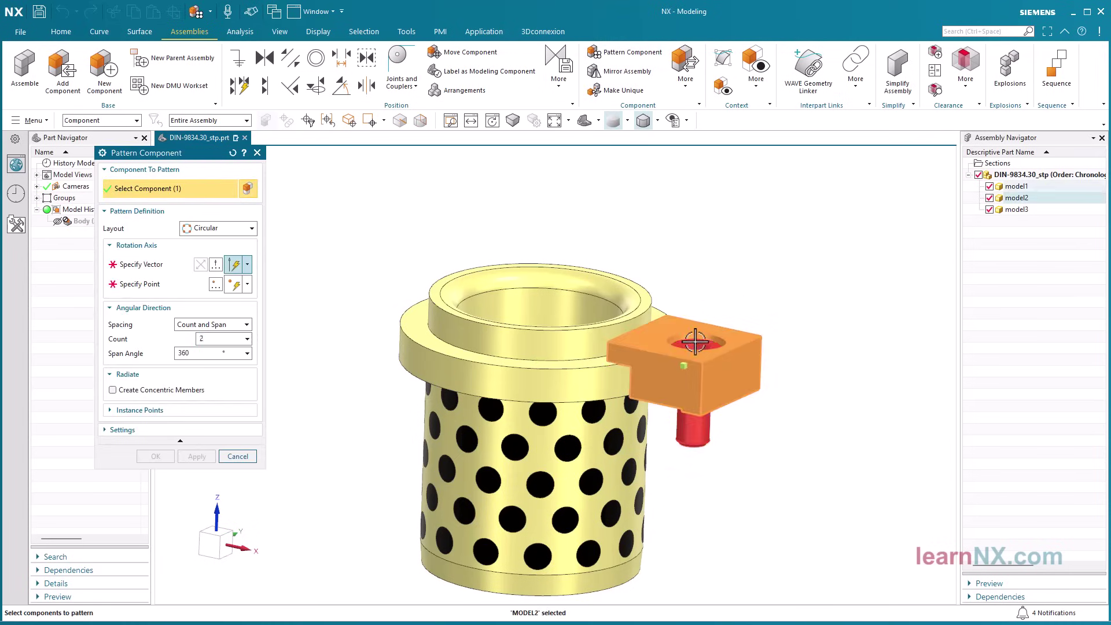
{"action": "left_click", "coordinate": [698, 344]}
{"action": "left_click", "coordinate": [232, 264]}
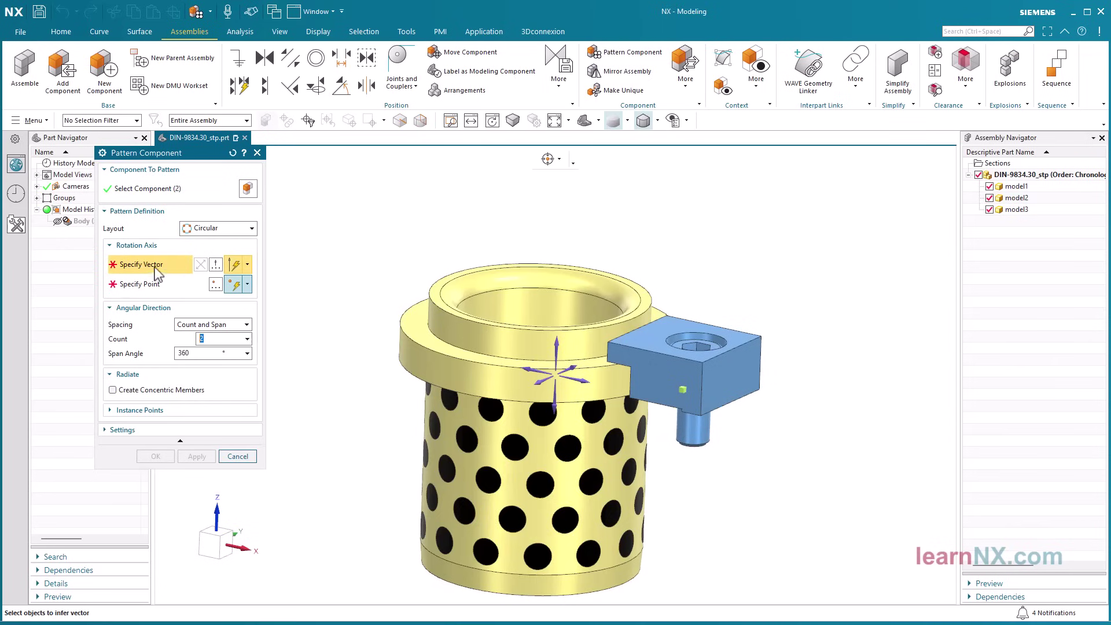
{"action": "left_click", "coordinate": [530, 290]}
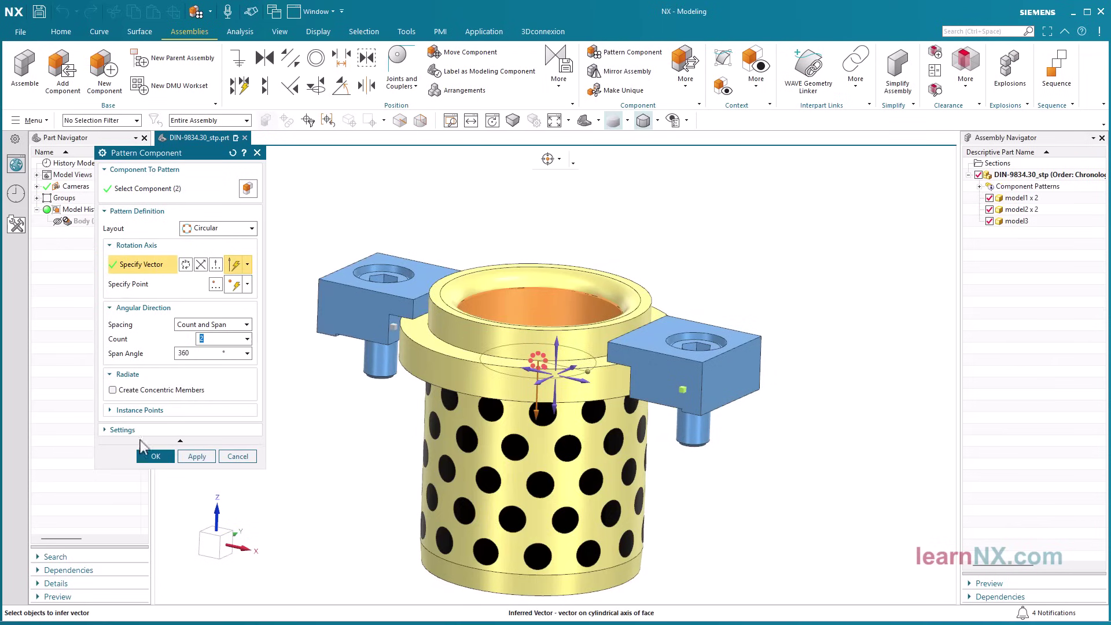
{"action": "left_click", "coordinate": [152, 457]}
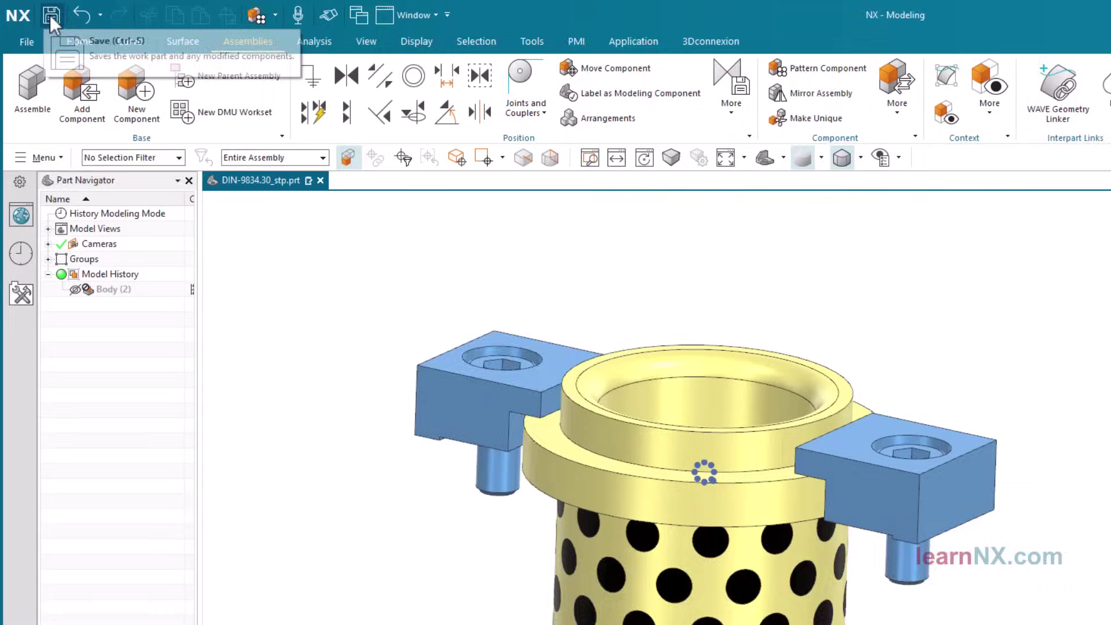
- Save the assembly, naming model1 as screw.prt and model2 as bracket.prt
{"action": "left_click", "coordinate": [36, 11]}
{"action": "type", "text": "screw"}
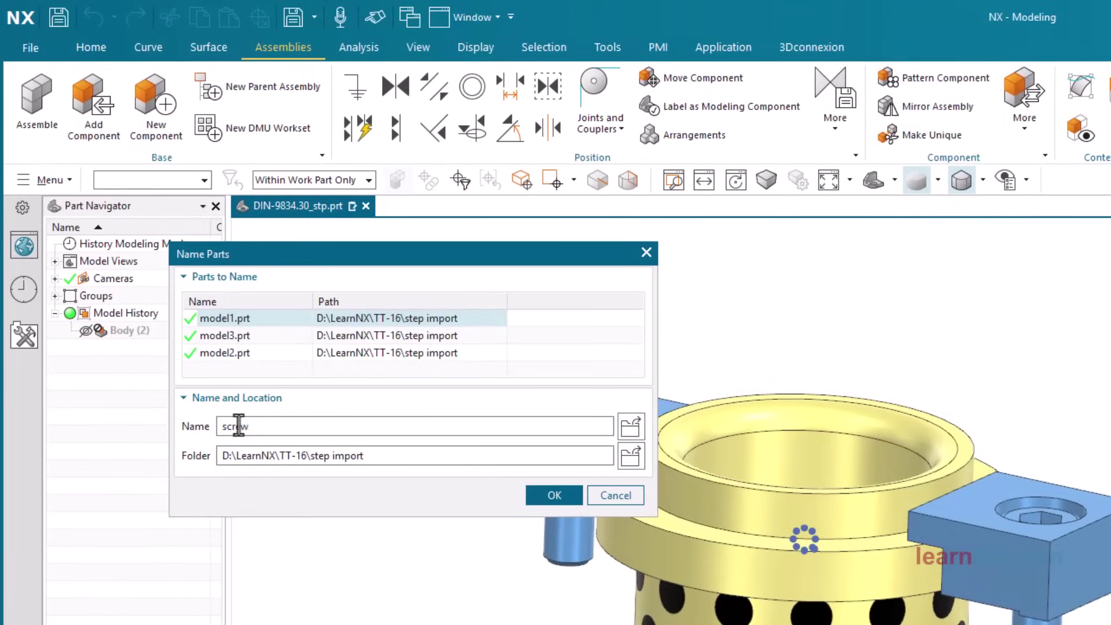
{"action": "key", "text": "Return"}
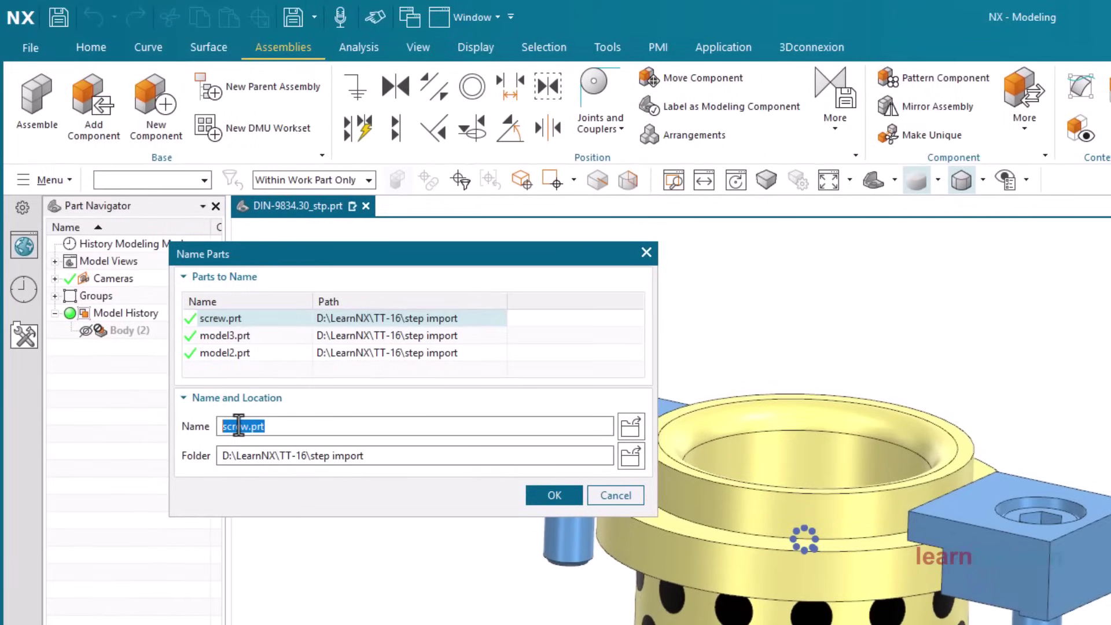
{"action": "left_click", "coordinate": [284, 352]}
{"action": "double_click", "coordinate": [248, 426]}
{"action": "type", "text": "bra"}
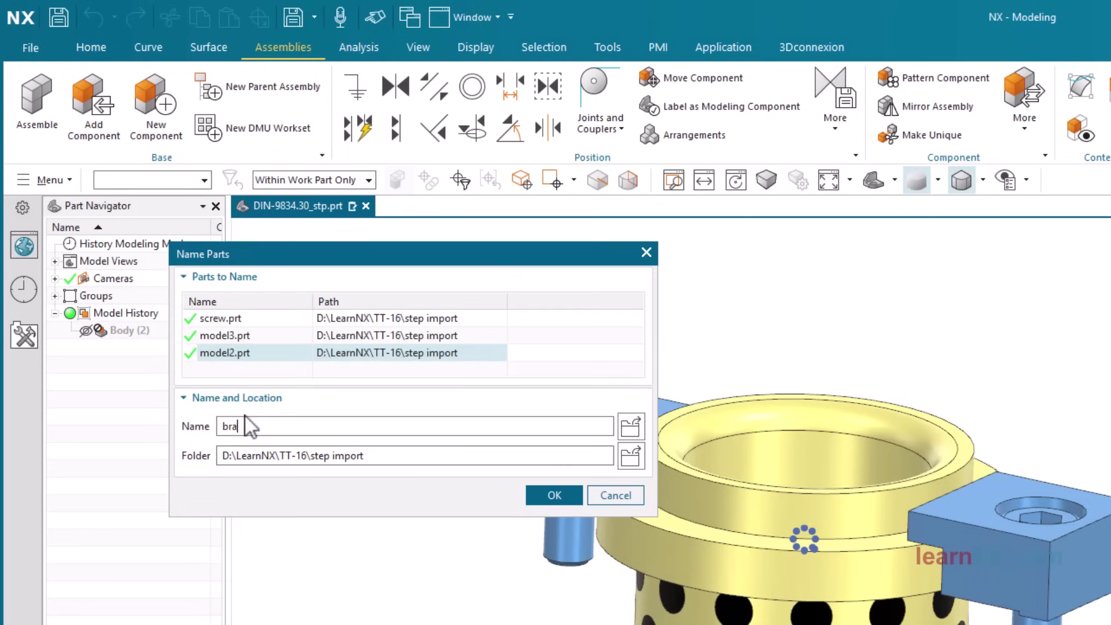
{"action": "type", "text": "cket"}
{"action": "key", "text": "Return"}
- Name model3 as bush.prt, finish saving, and check the two bracket instances
{"action": "left_click", "coordinate": [241, 335]}
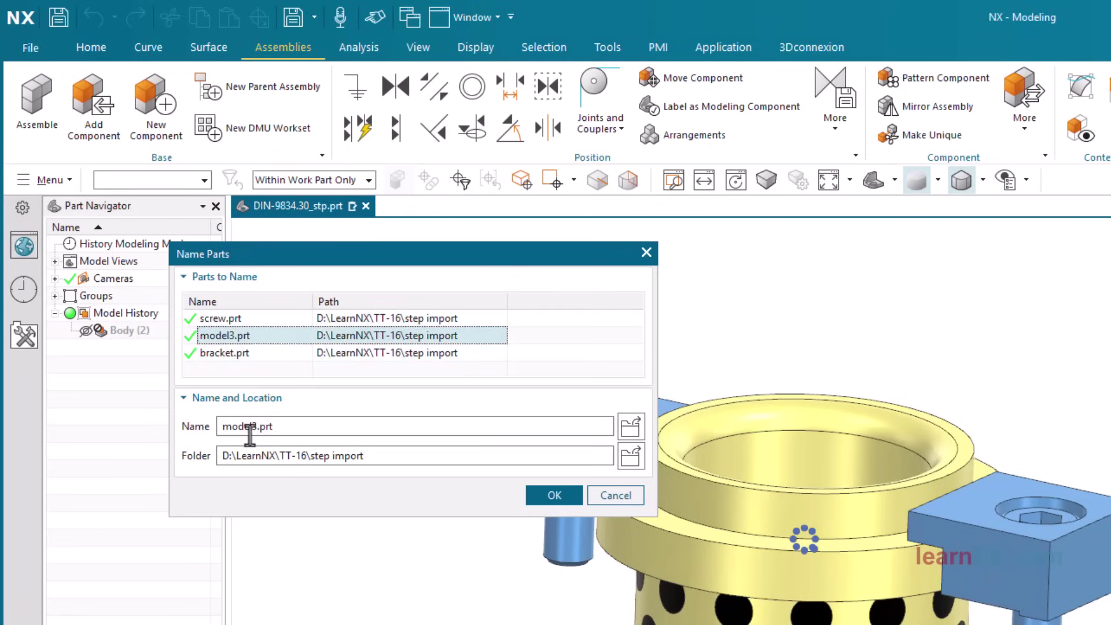
{"action": "double_click", "coordinate": [245, 426]}
{"action": "type", "text": "bu"}
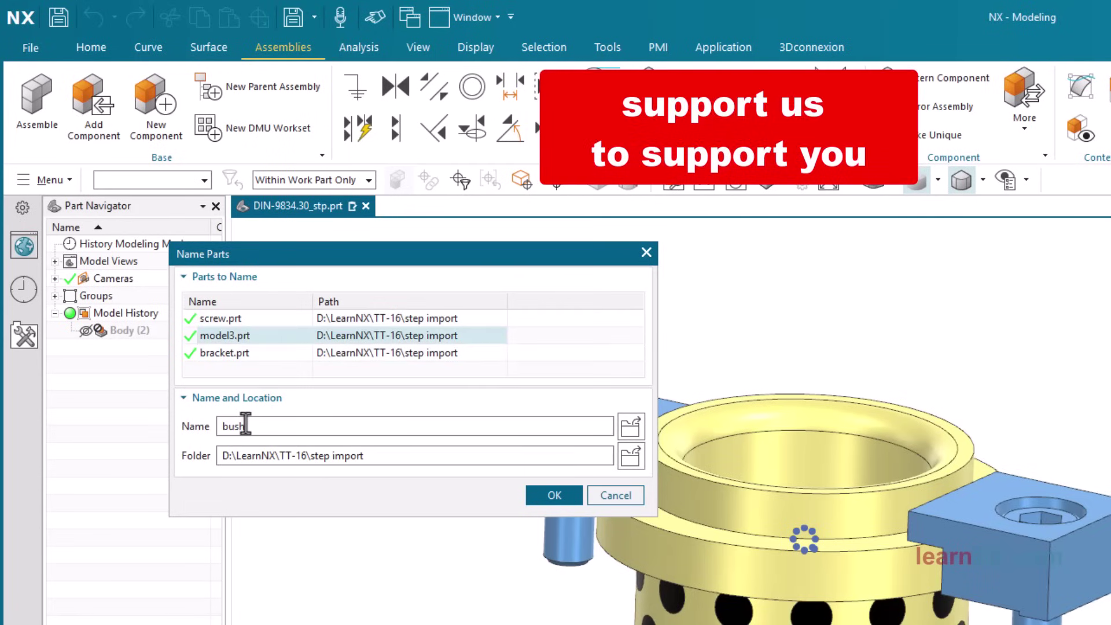
{"action": "type", "text": "sh"}
{"action": "key", "text": "Return"}
{"action": "left_click", "coordinate": [554, 495]}
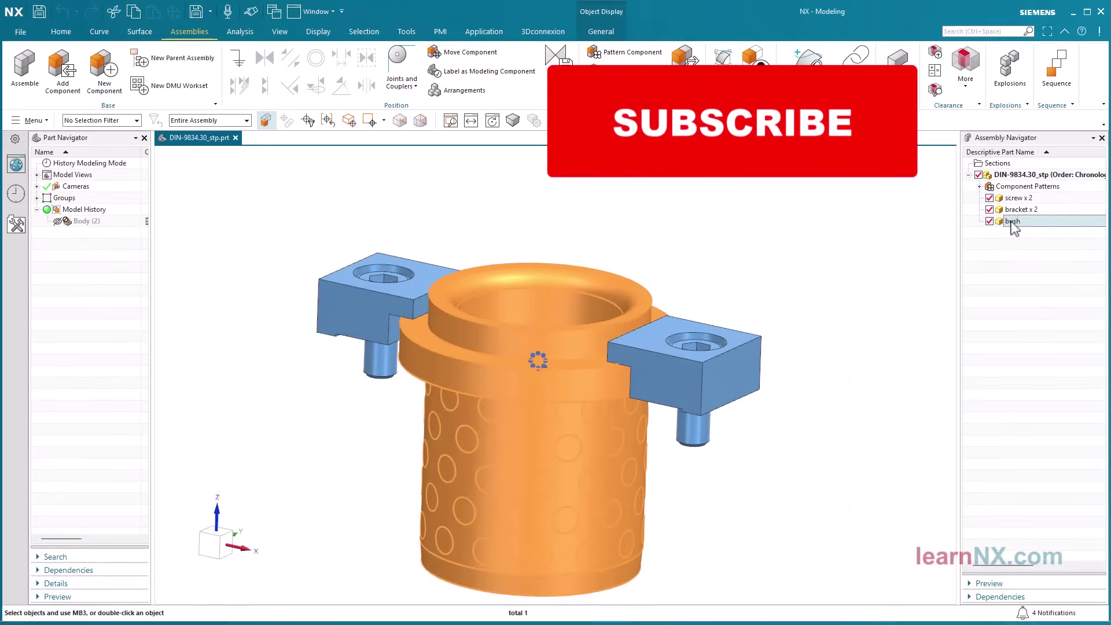
{"action": "left_click", "coordinate": [1017, 210]}
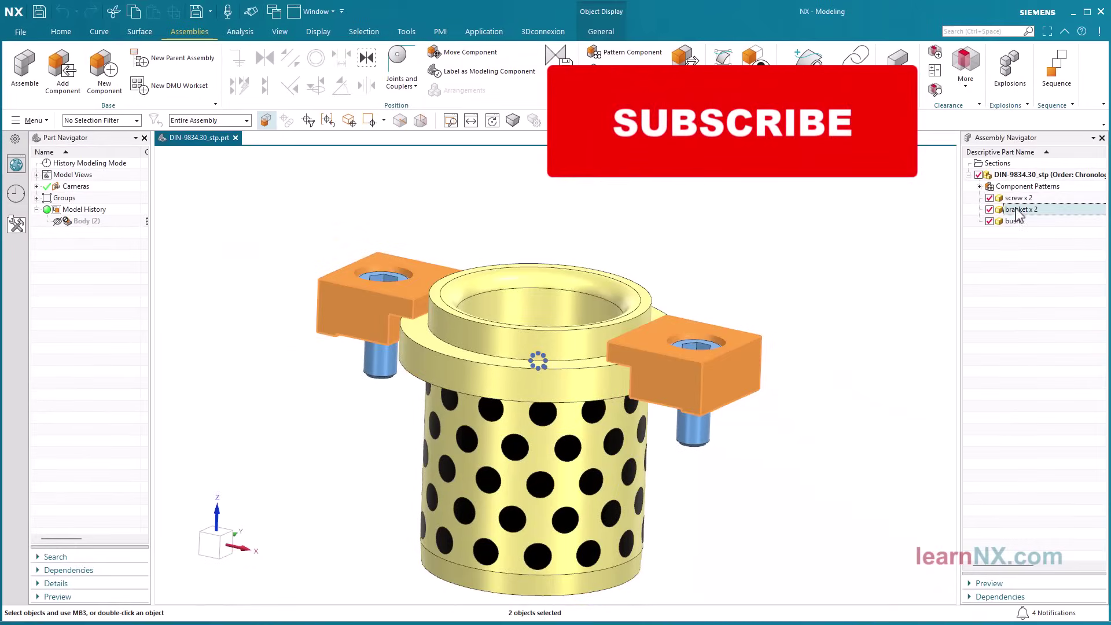
{"action": "key", "text": "Escape"}
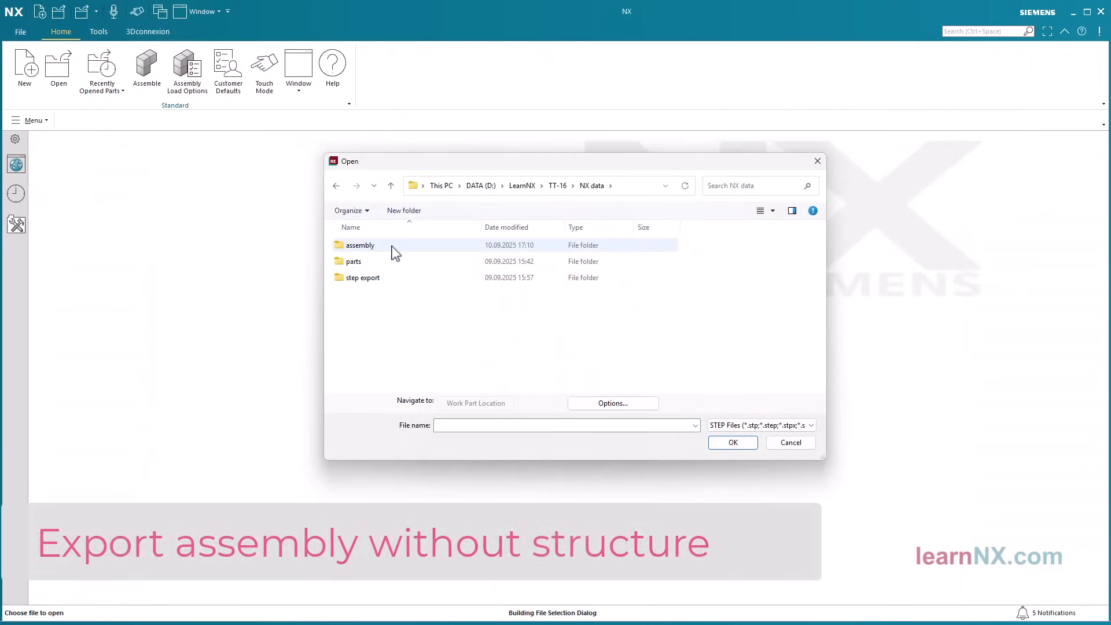
- Open AS-Cylinder.prt from the assembly folder as Part Files with components fully loaded
{"action": "double_click", "coordinate": [393, 248]}
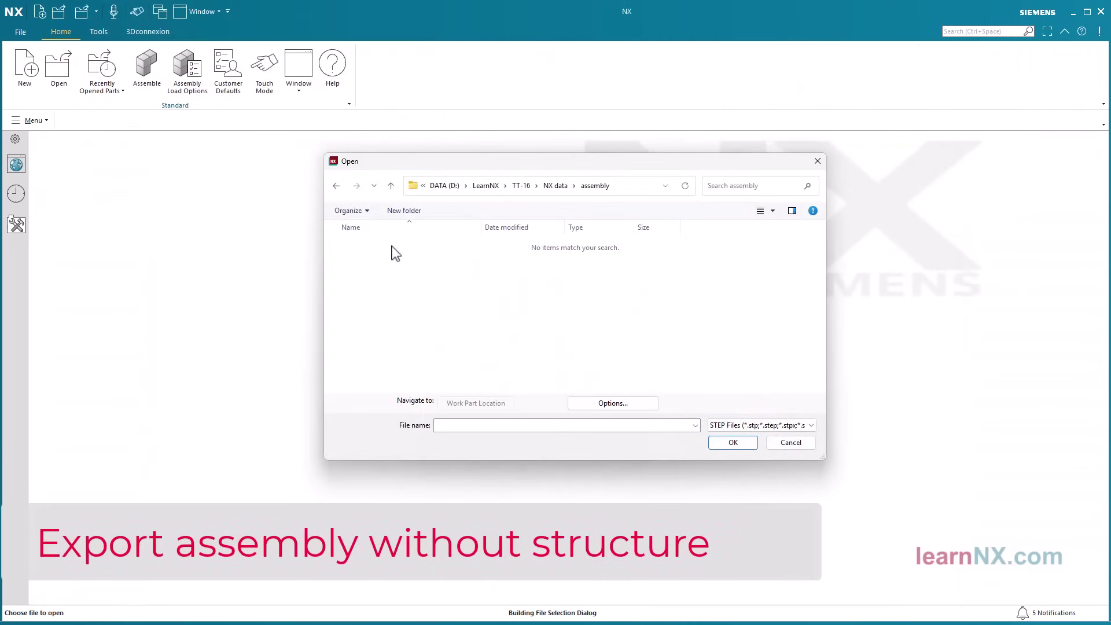
{"action": "left_click", "coordinate": [808, 426]}
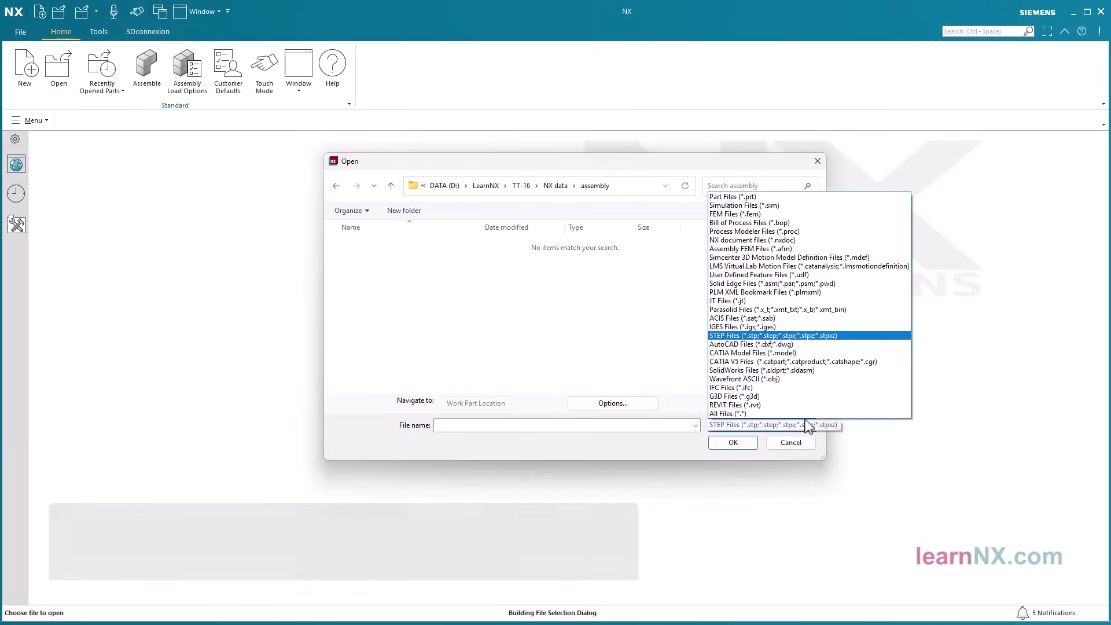
{"action": "left_click", "coordinate": [758, 197]}
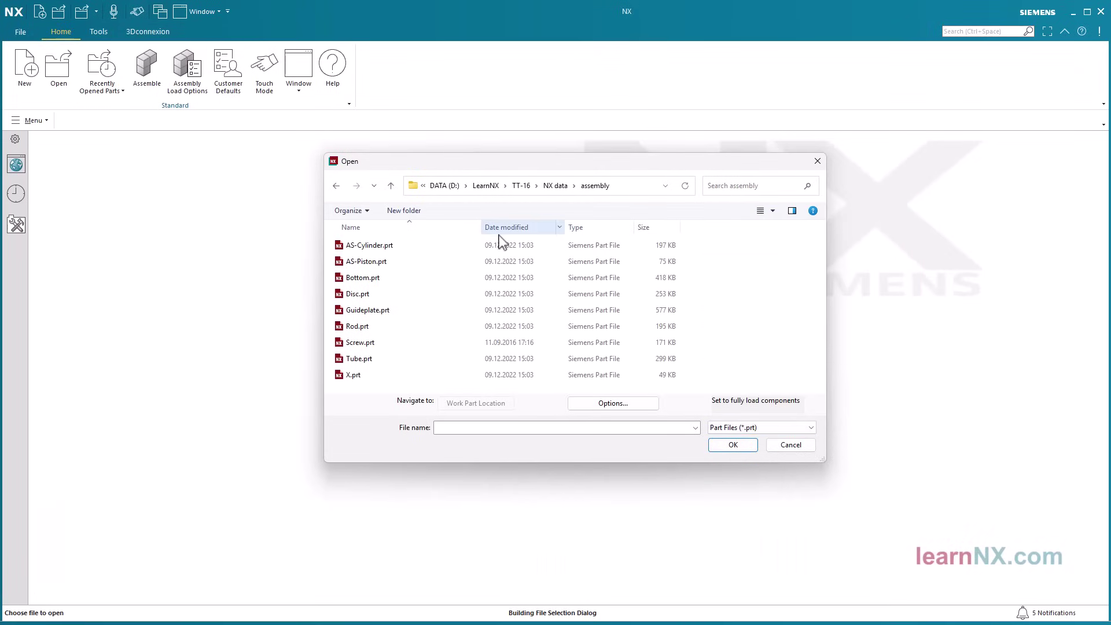
{"action": "left_click", "coordinate": [387, 250]}
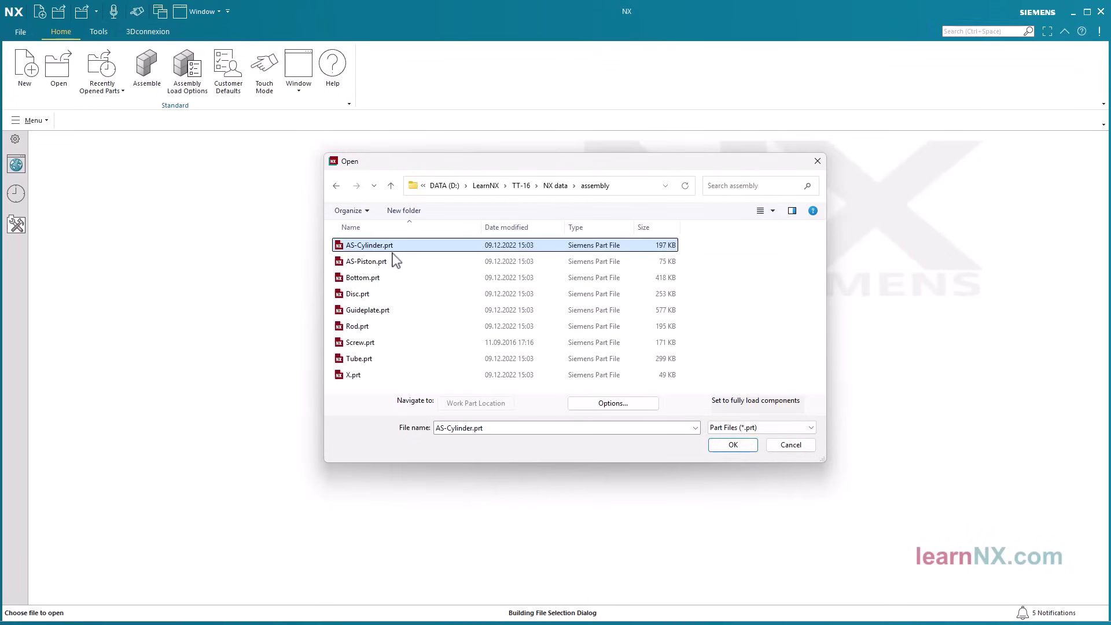
{"action": "left_click", "coordinate": [614, 406]}
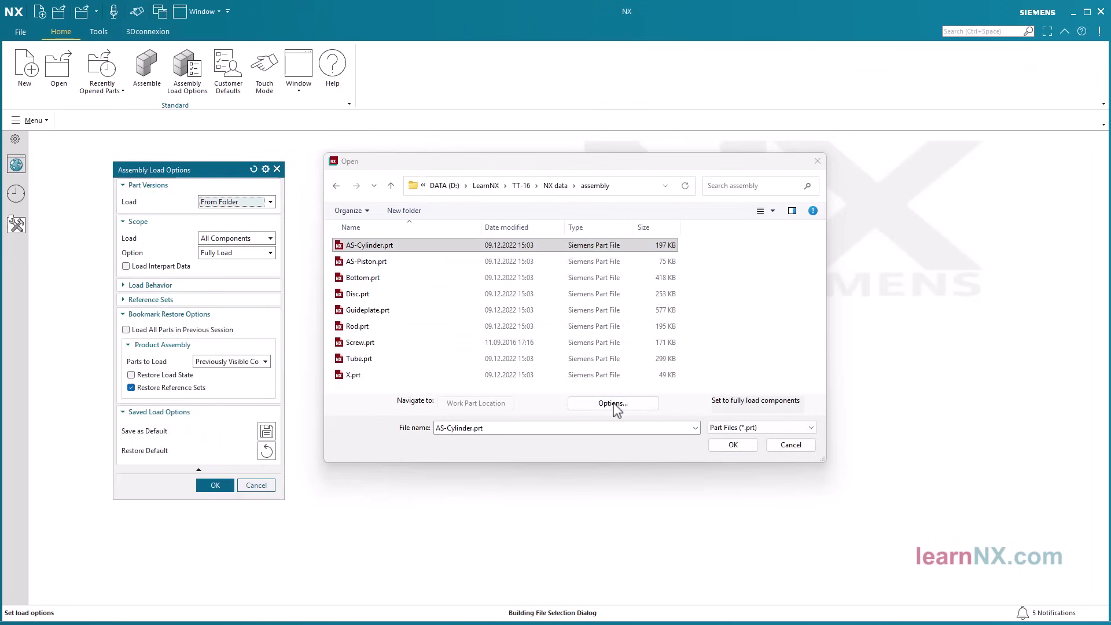
{"action": "left_click", "coordinate": [201, 489]}
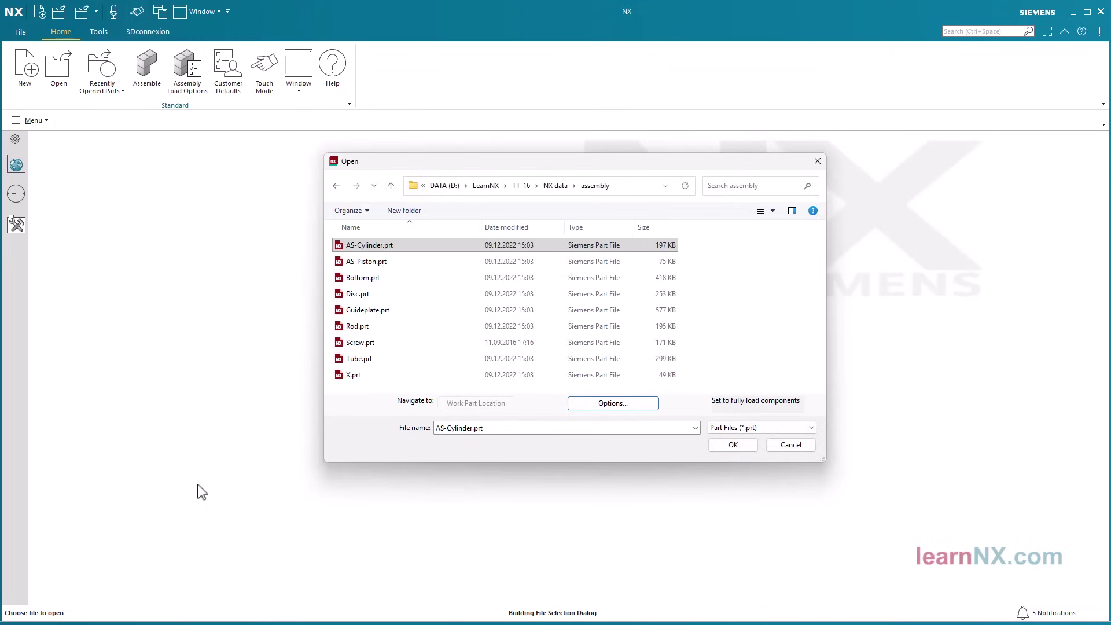
{"action": "left_click", "coordinate": [732, 444]}
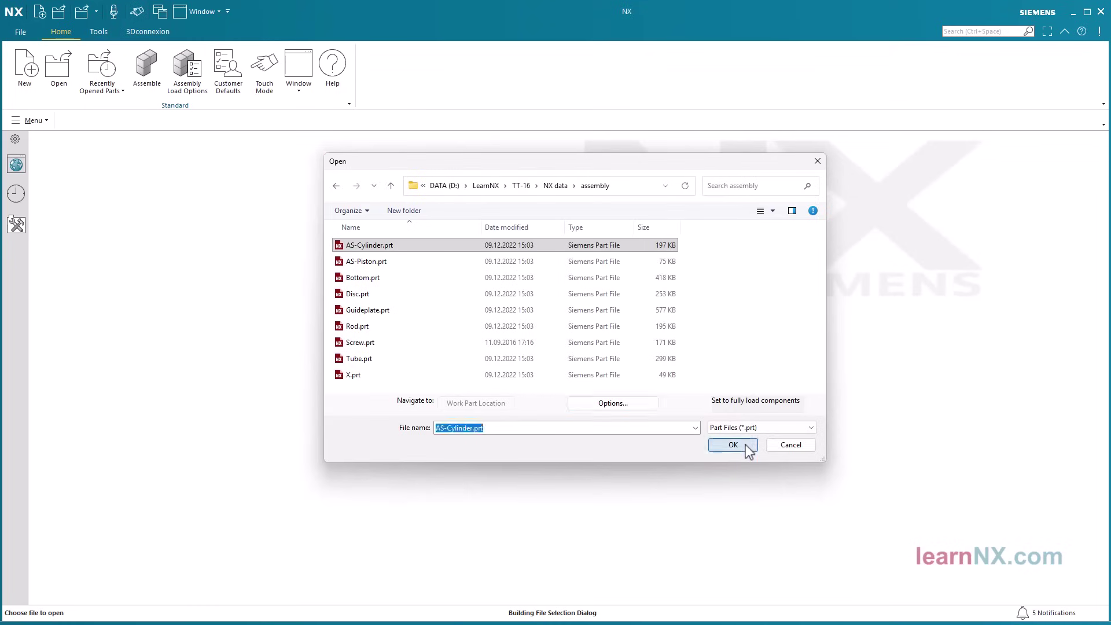
- Start a STEP export of AS-Cylinder and show its Data to Export settings
{"action": "left_click", "coordinate": [33, 121]}
{"action": "mouse_move", "coordinate": [35, 139]}
{"action": "mouse_move", "coordinate": [115, 352]}
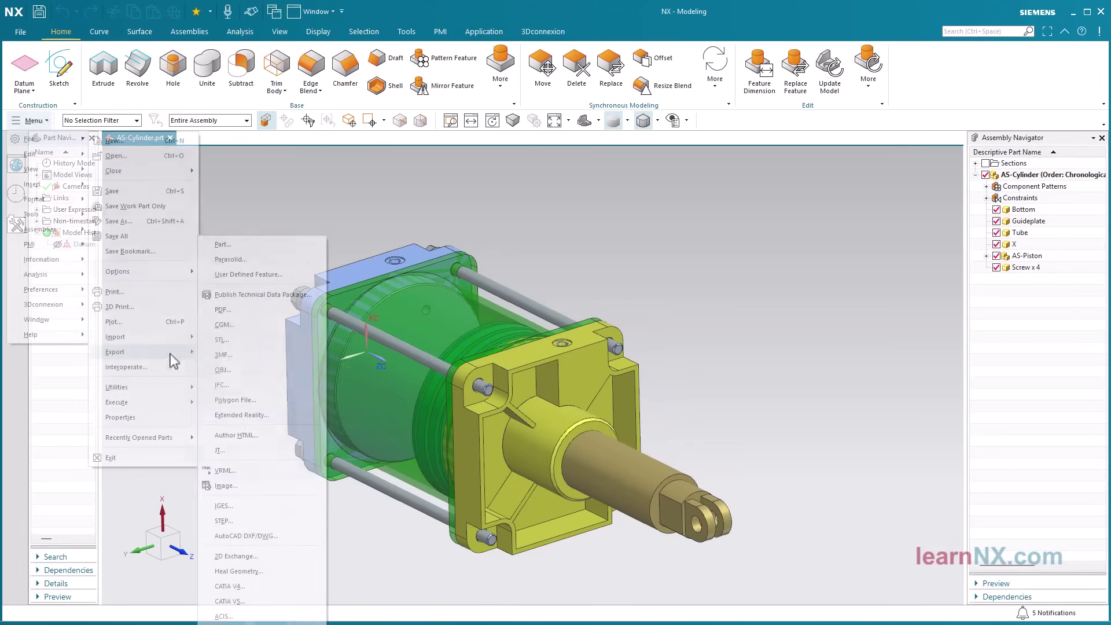
{"action": "left_click", "coordinate": [258, 522]}
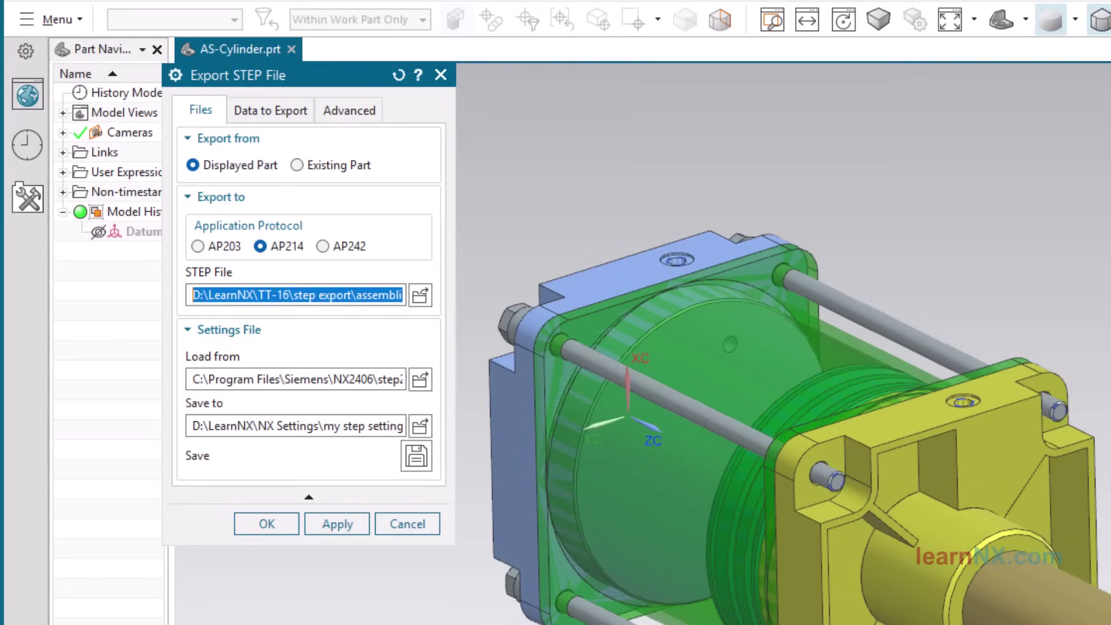
{"action": "left_click", "coordinate": [276, 112]}
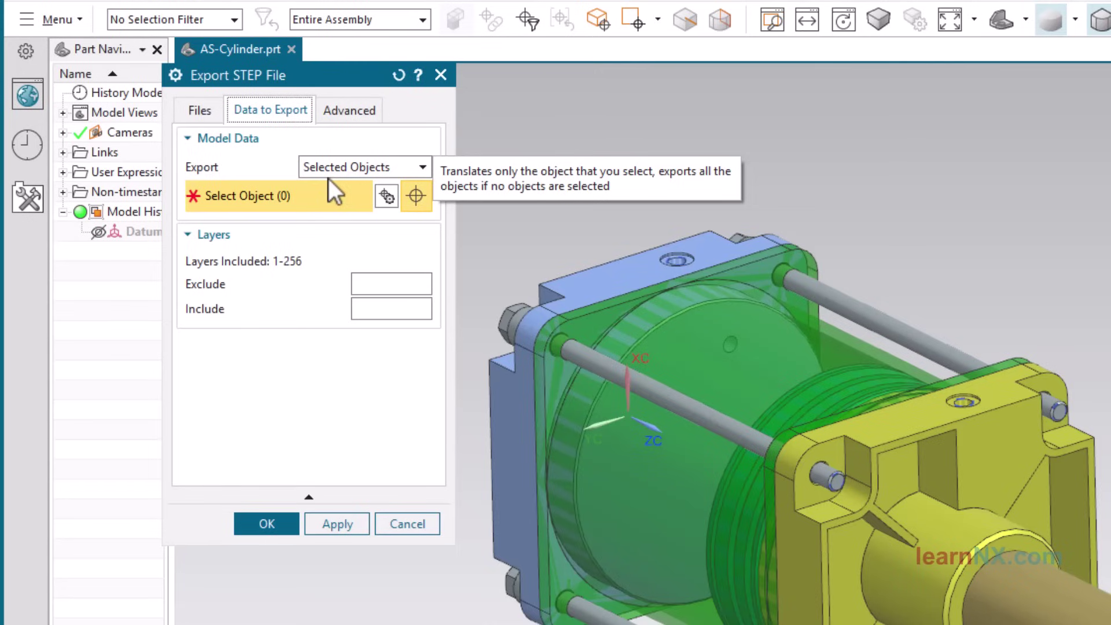
- Export selected objects: filter by Solid Body type and pick all nine assembly bodies
{"action": "left_click", "coordinate": [389, 196]}
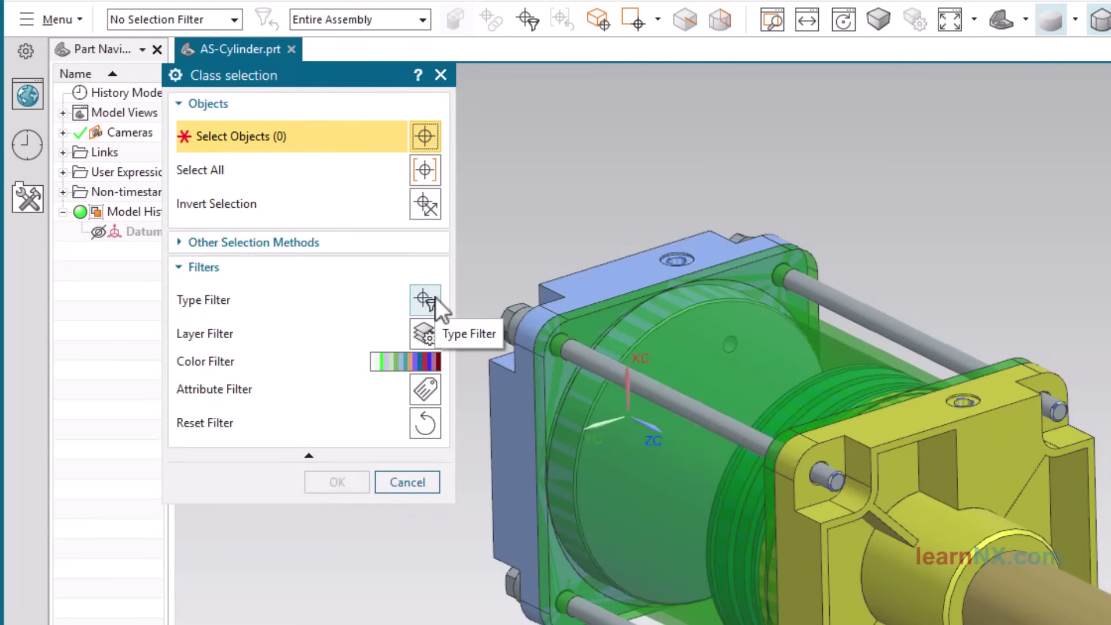
{"action": "left_click", "coordinate": [435, 296]}
{"action": "left_click", "coordinate": [379, 195]}
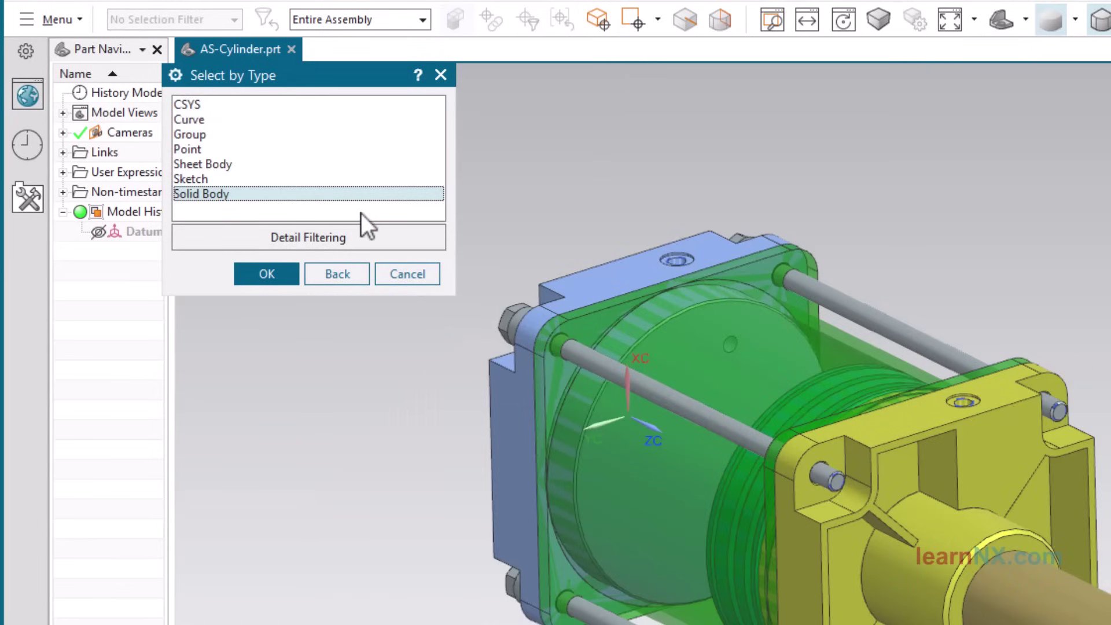
{"action": "left_click", "coordinate": [283, 271]}
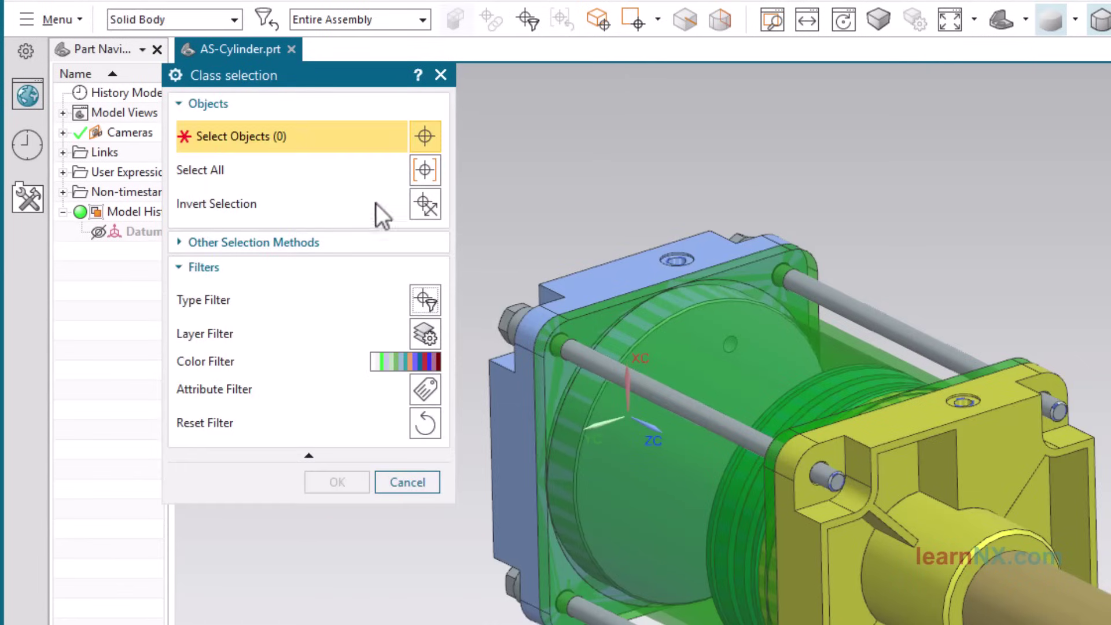
{"action": "left_click", "coordinate": [423, 169]}
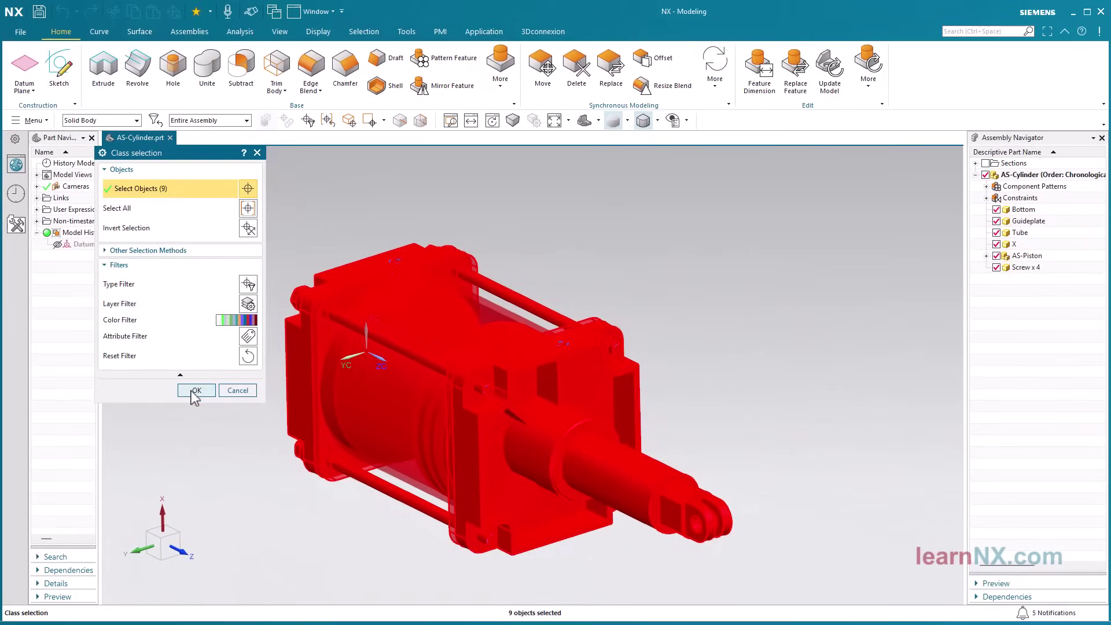
{"action": "left_click", "coordinate": [196, 390]}
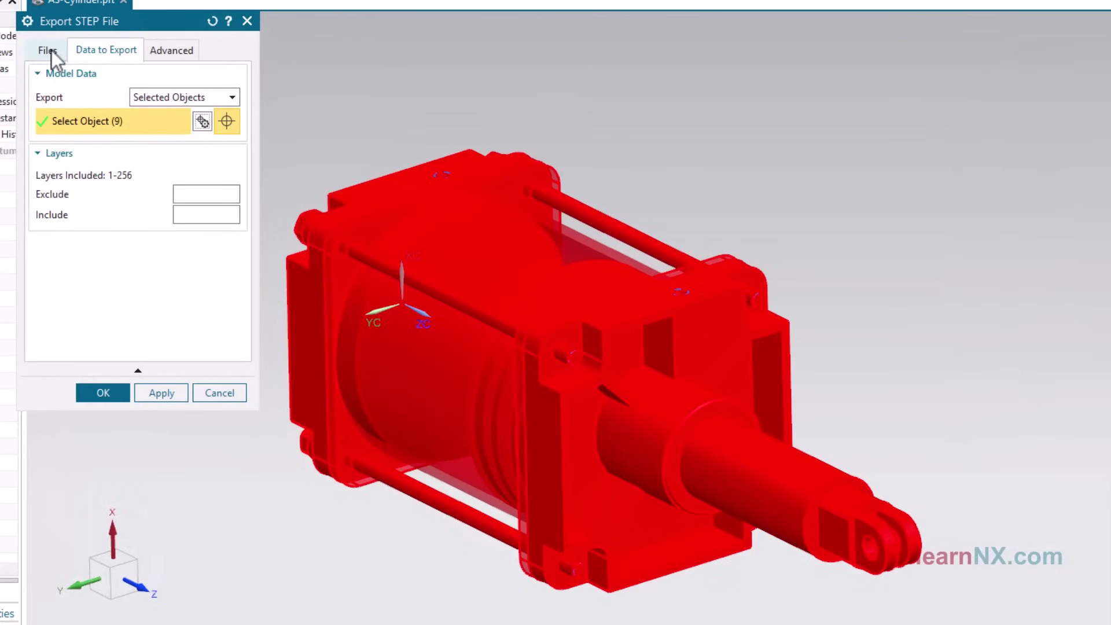
- Save the export as AS-Cylinder.stp in the Without structure folder and run it
{"action": "left_click", "coordinate": [51, 51]}
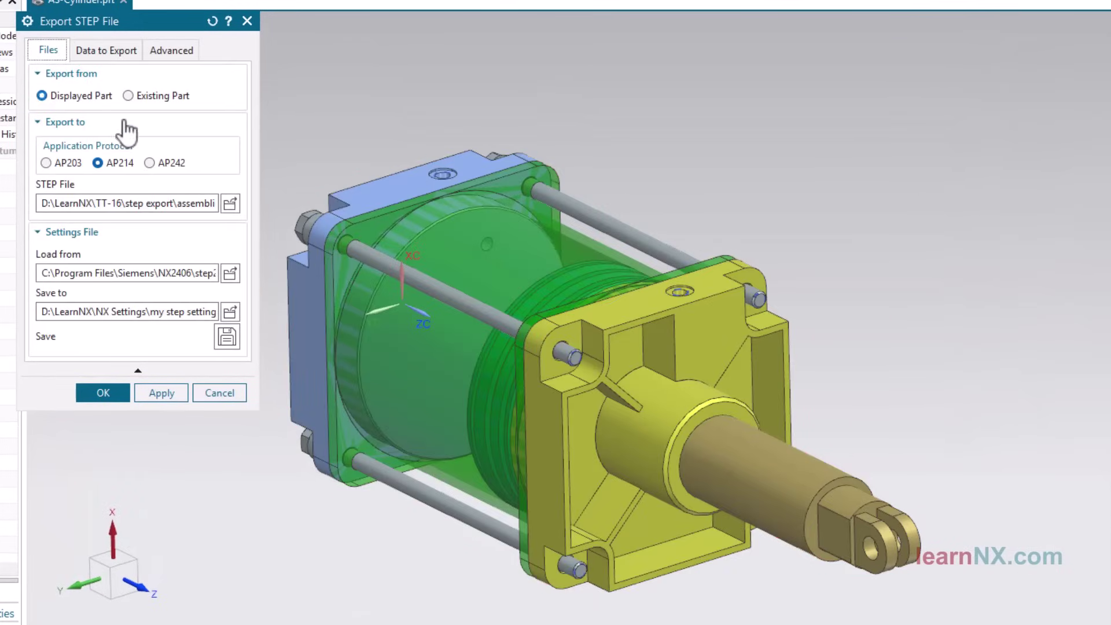
{"action": "left_click", "coordinate": [235, 202]}
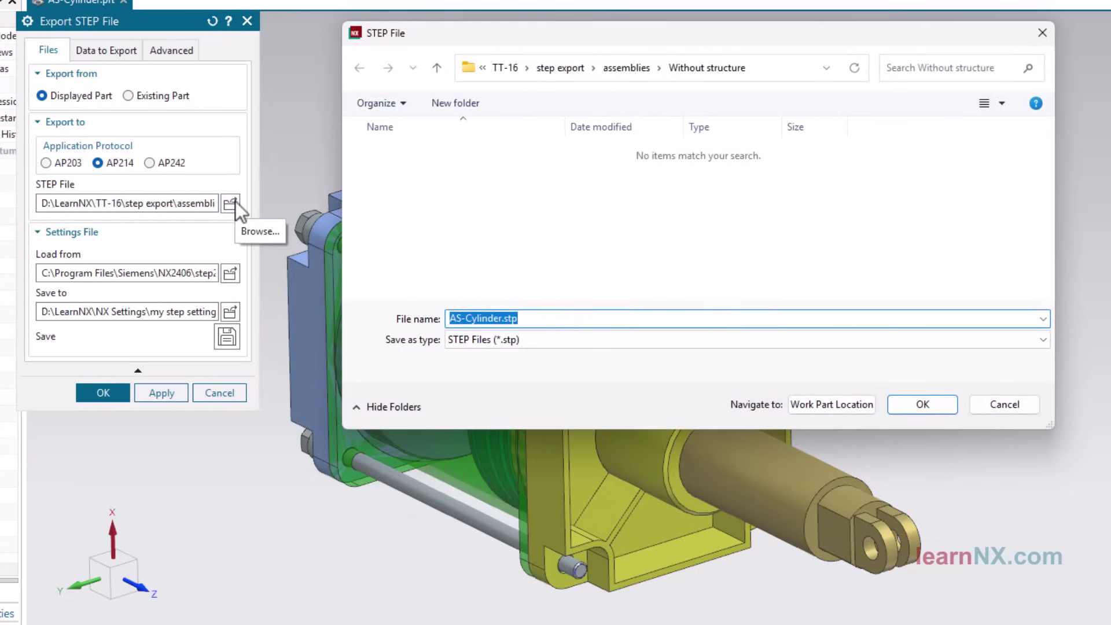
{"action": "left_click", "coordinate": [926, 402]}
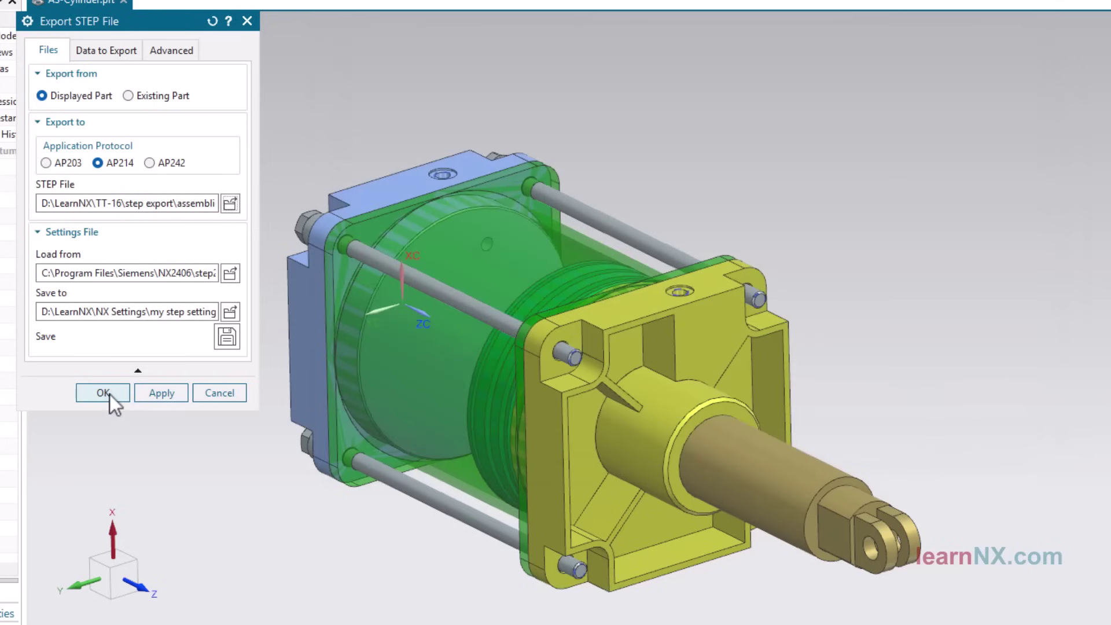
{"action": "left_click", "coordinate": [110, 394]}
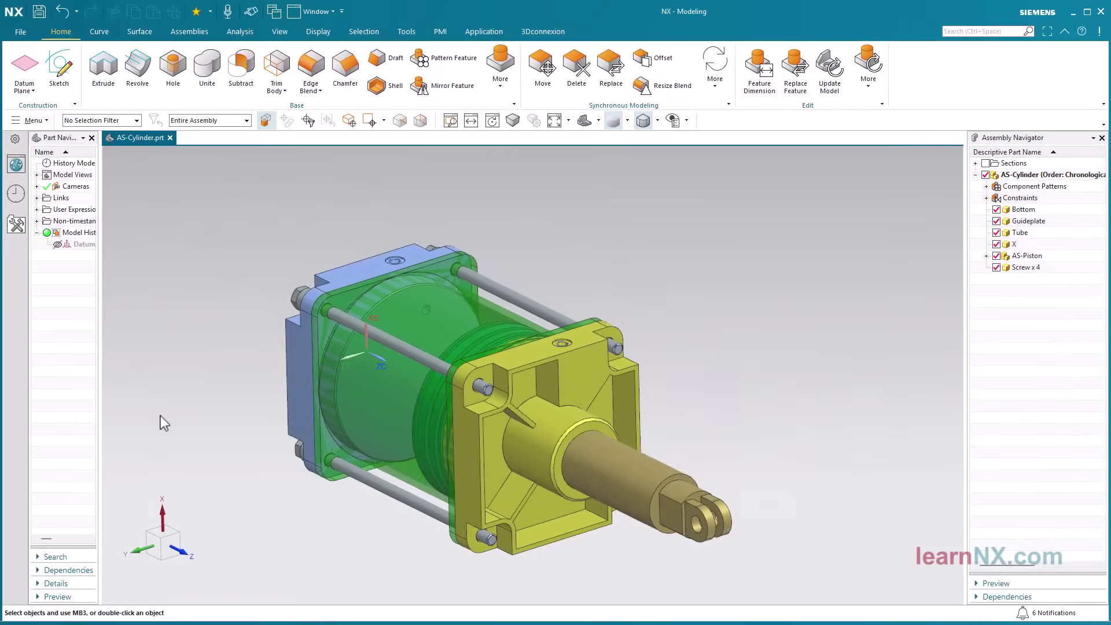
- Close the assembly with its components and browse to the Without structure folder to open a file
{"action": "left_click", "coordinate": [170, 138]}
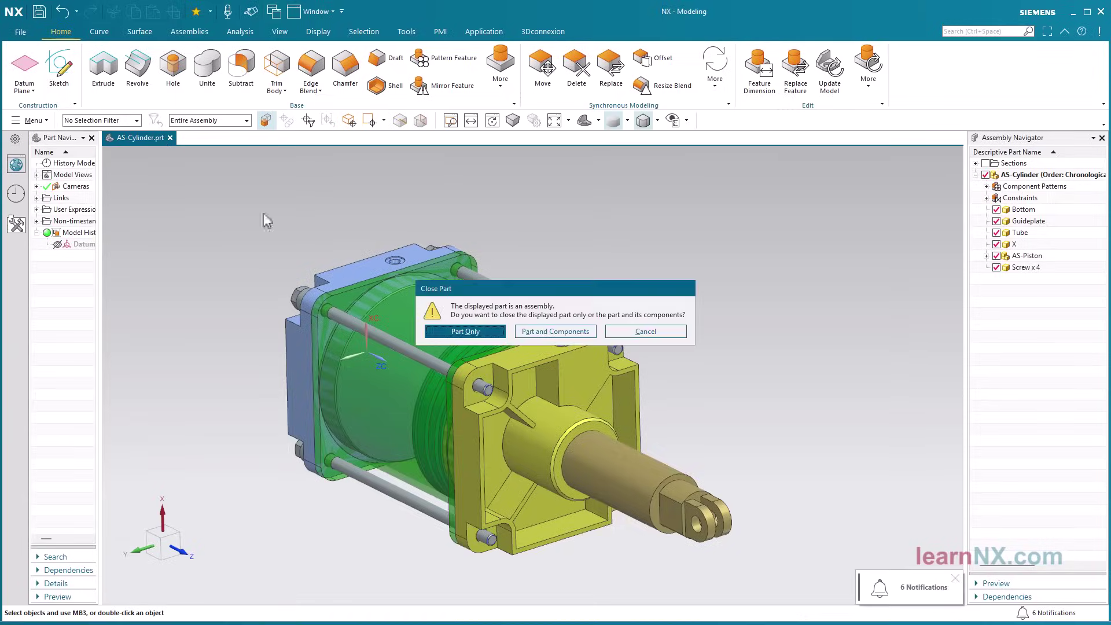
{"action": "left_click", "coordinate": [542, 329]}
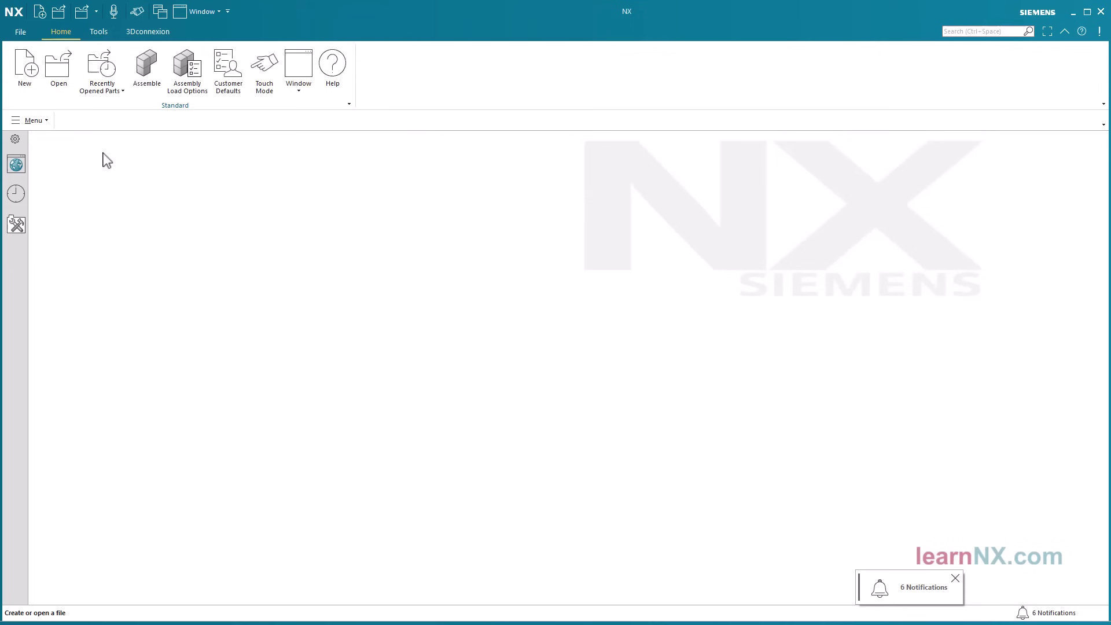
{"action": "left_click", "coordinate": [58, 71]}
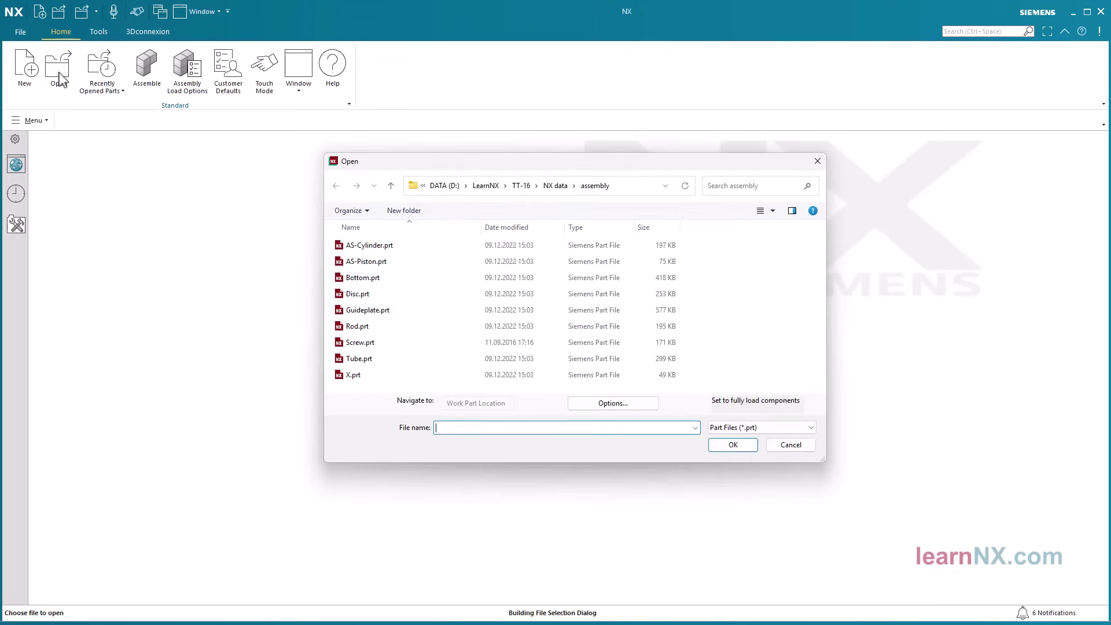
{"action": "left_click", "coordinate": [520, 185]}
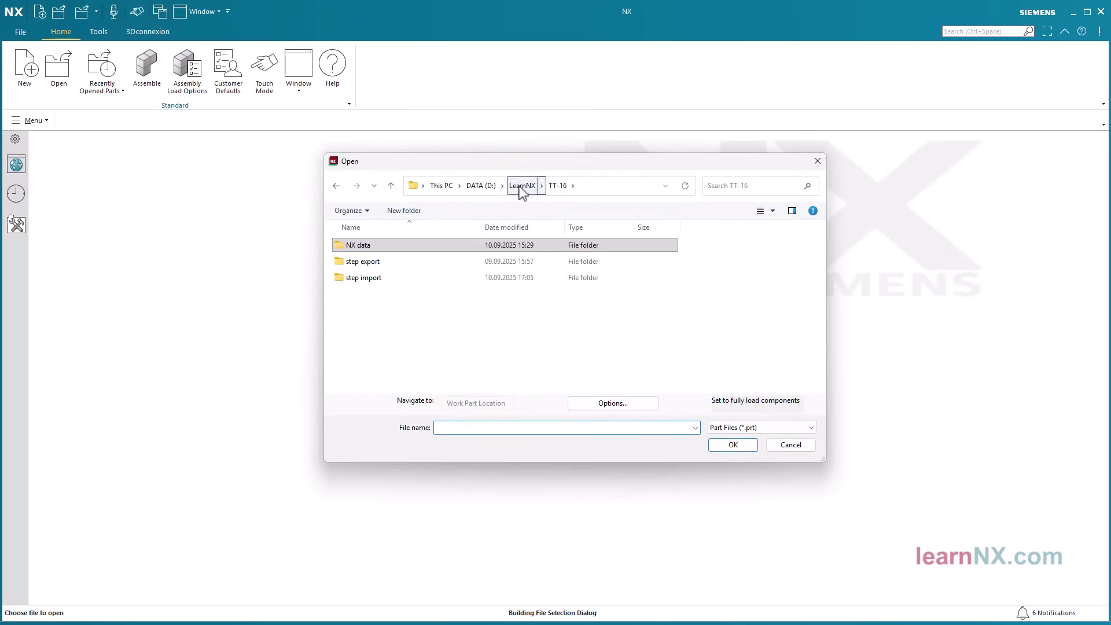
{"action": "double_click", "coordinate": [402, 262]}
{"action": "double_click", "coordinate": [397, 246]}
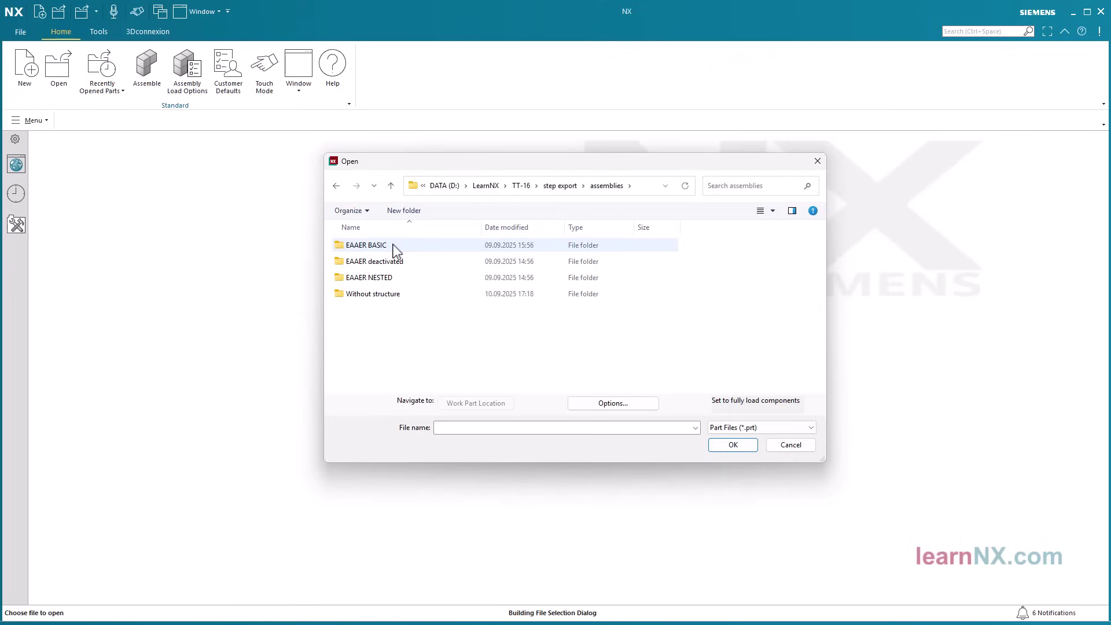
{"action": "double_click", "coordinate": [389, 296]}
- Open AS-Cylinder.stp as a STEP file after reviewing import options, then widen the part navigator
{"action": "left_click", "coordinate": [795, 431]}
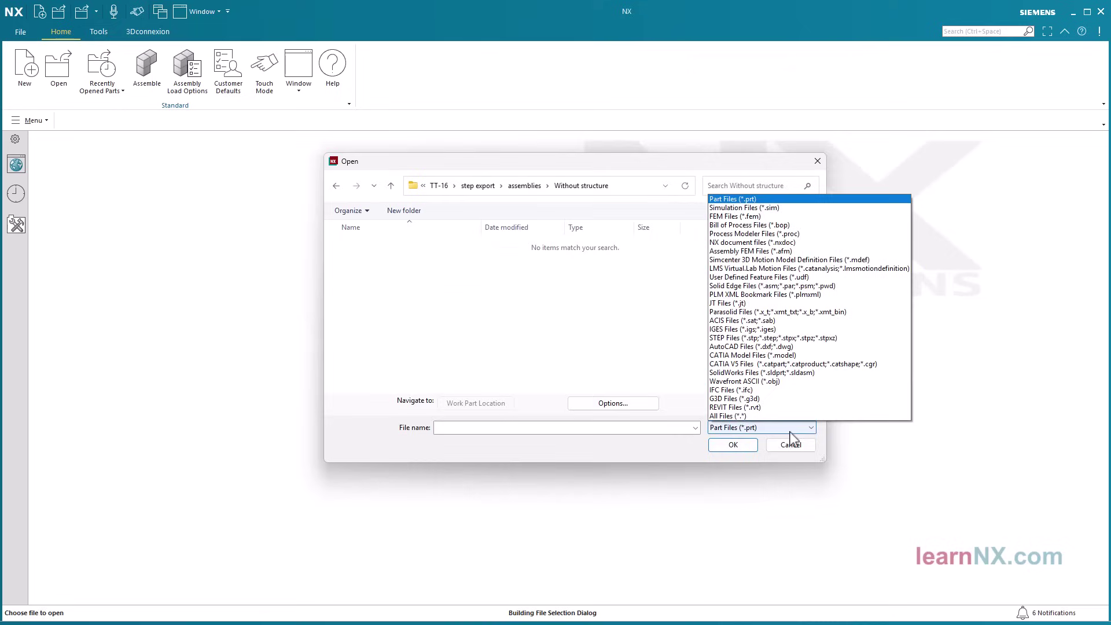
{"action": "left_click", "coordinate": [773, 338]}
{"action": "left_click", "coordinate": [374, 246]}
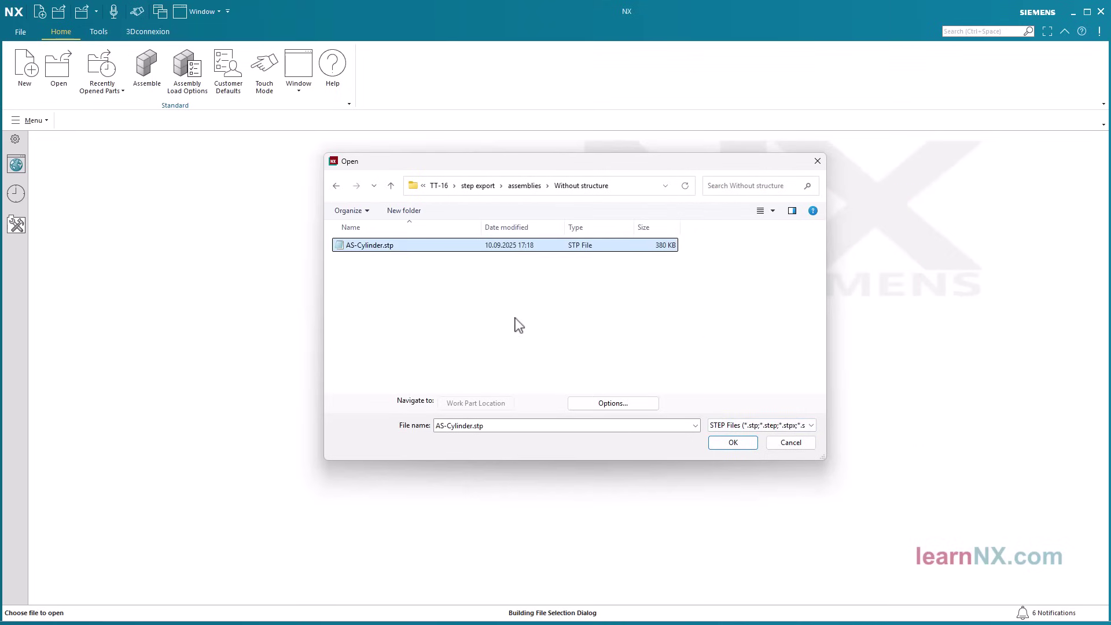
{"action": "left_click", "coordinate": [620, 403]}
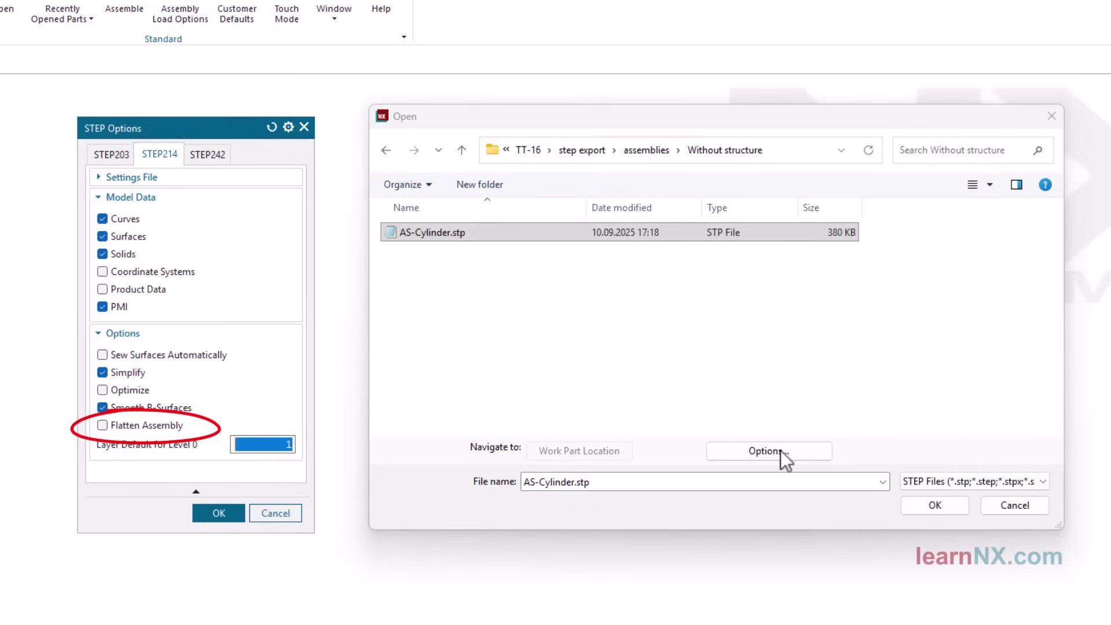
{"action": "left_click", "coordinate": [223, 514]}
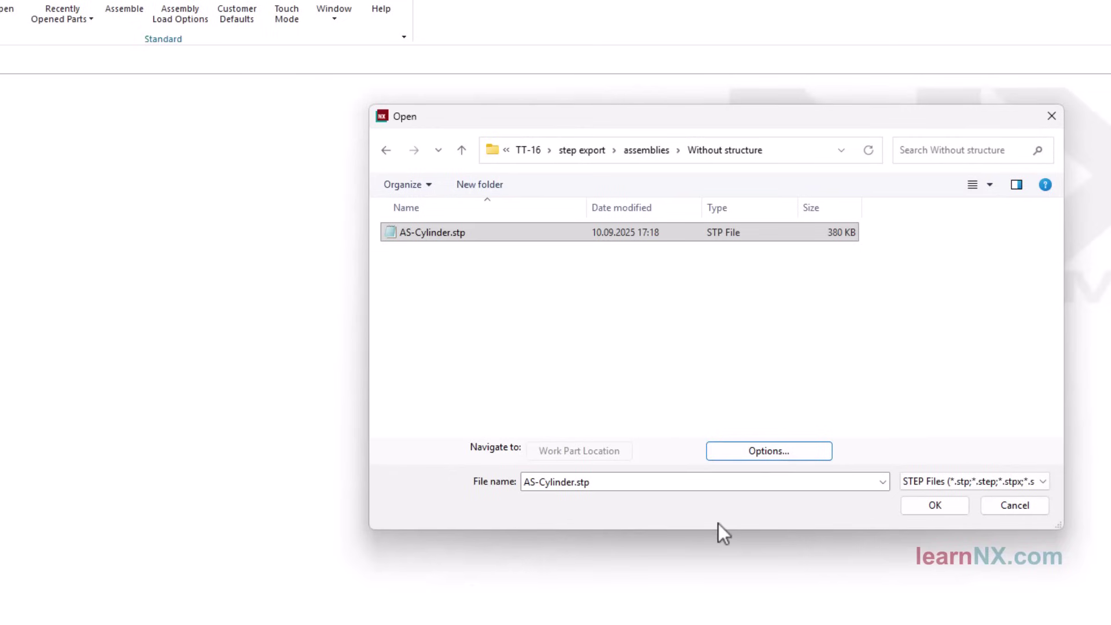
{"action": "left_click", "coordinate": [921, 506]}
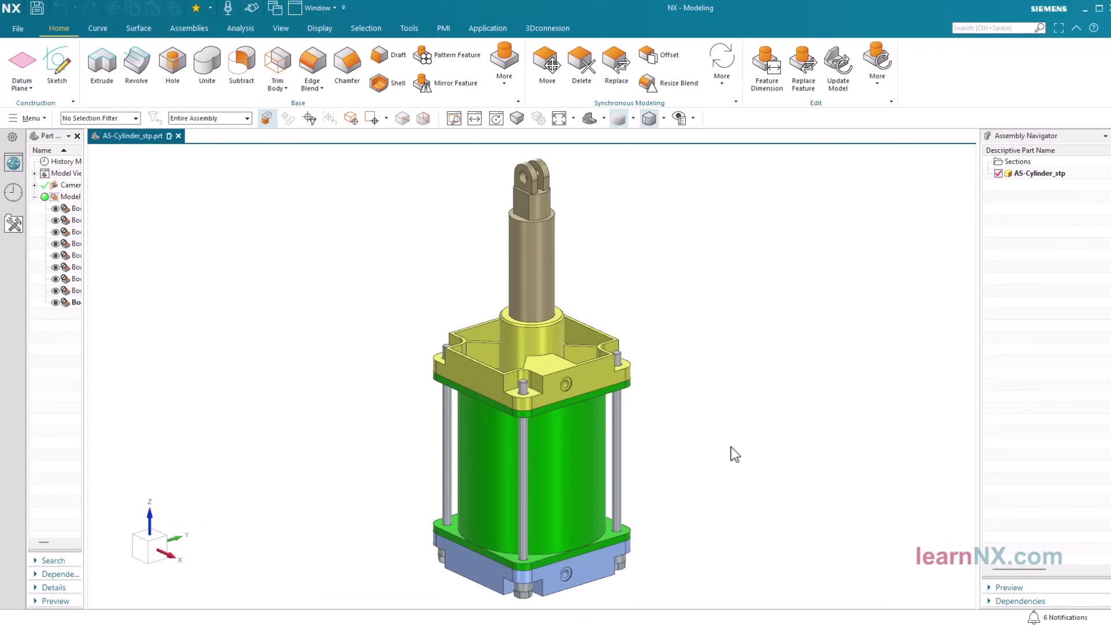
{"action": "left_click_drag", "start_coordinate": [86, 381], "coordinate": [186, 394]}
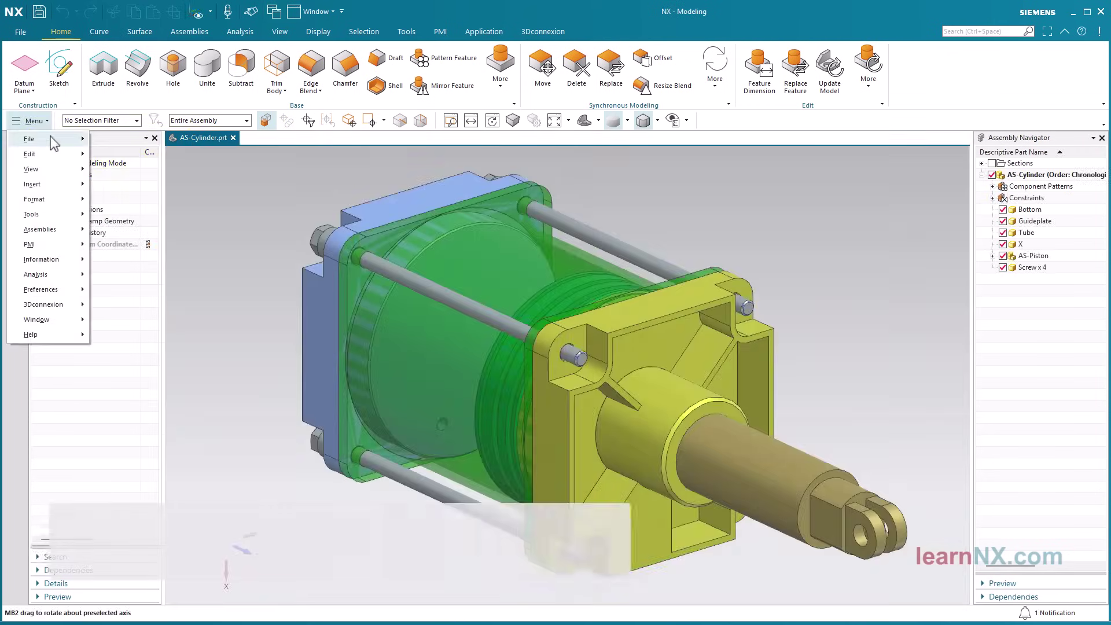
- Start a STEP export set to export the Entire Part, and review the Advanced options
{"action": "mouse_move", "coordinate": [54, 143]}
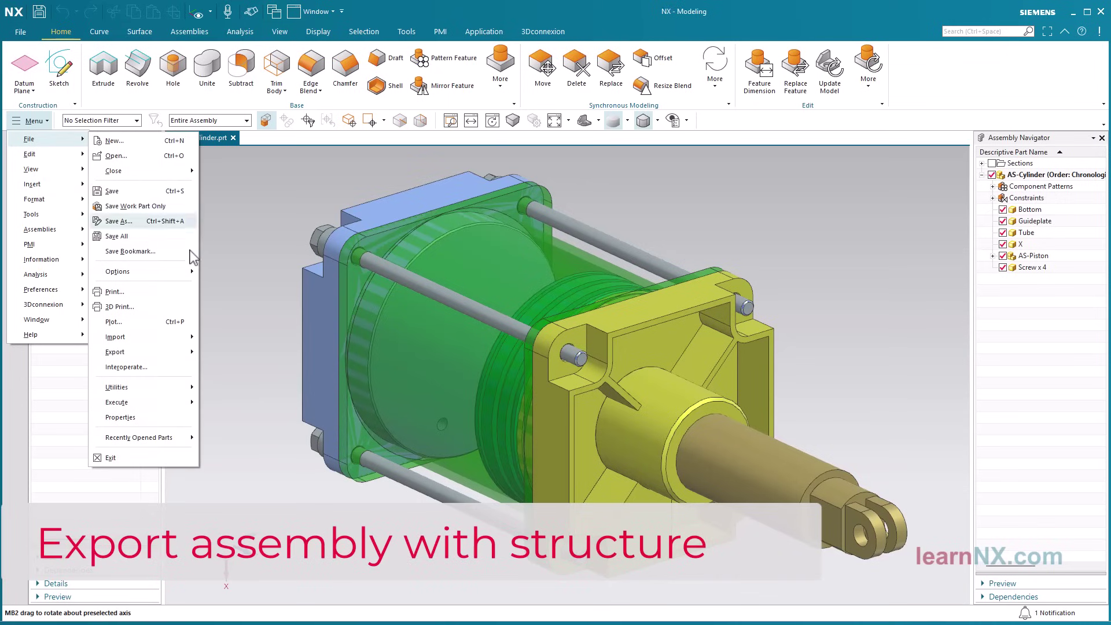
{"action": "mouse_move", "coordinate": [187, 354]}
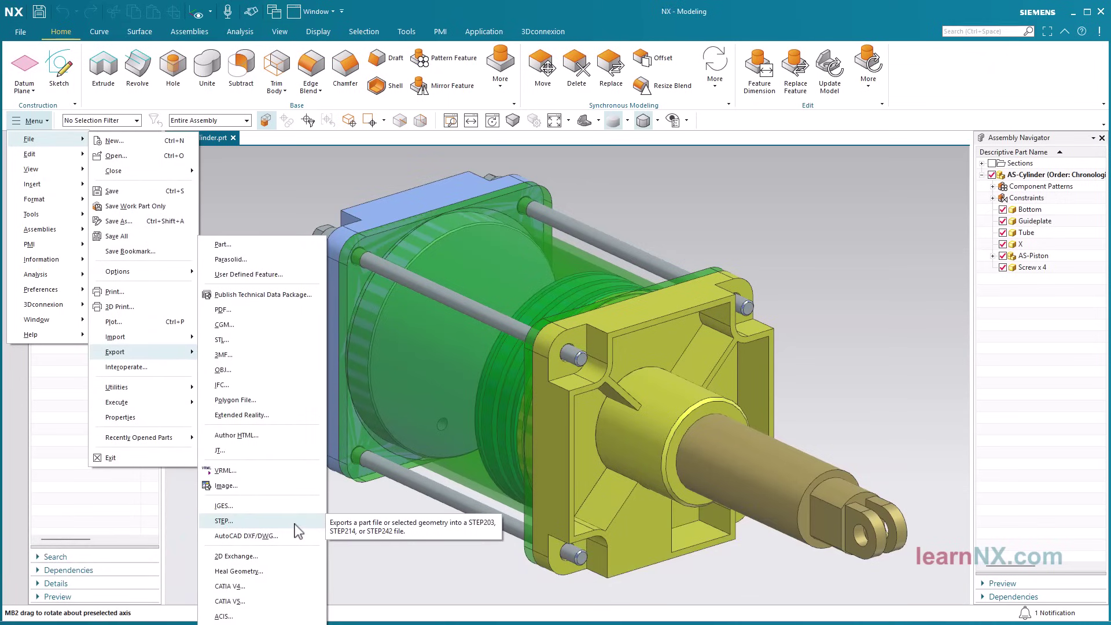
{"action": "left_click", "coordinate": [223, 520]}
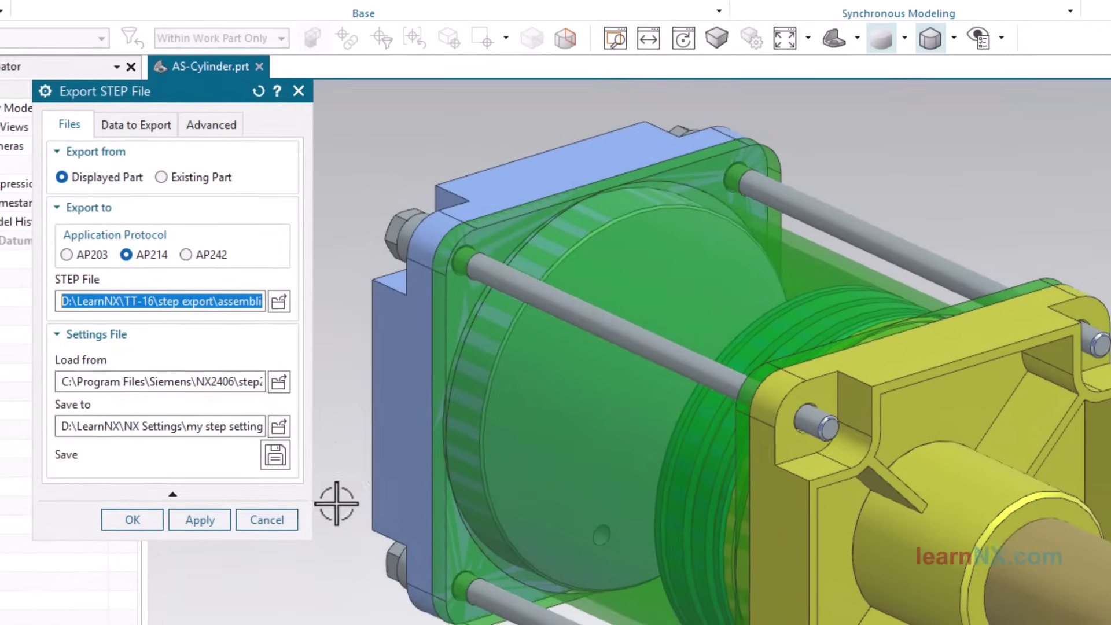
{"action": "left_click", "coordinate": [147, 122]}
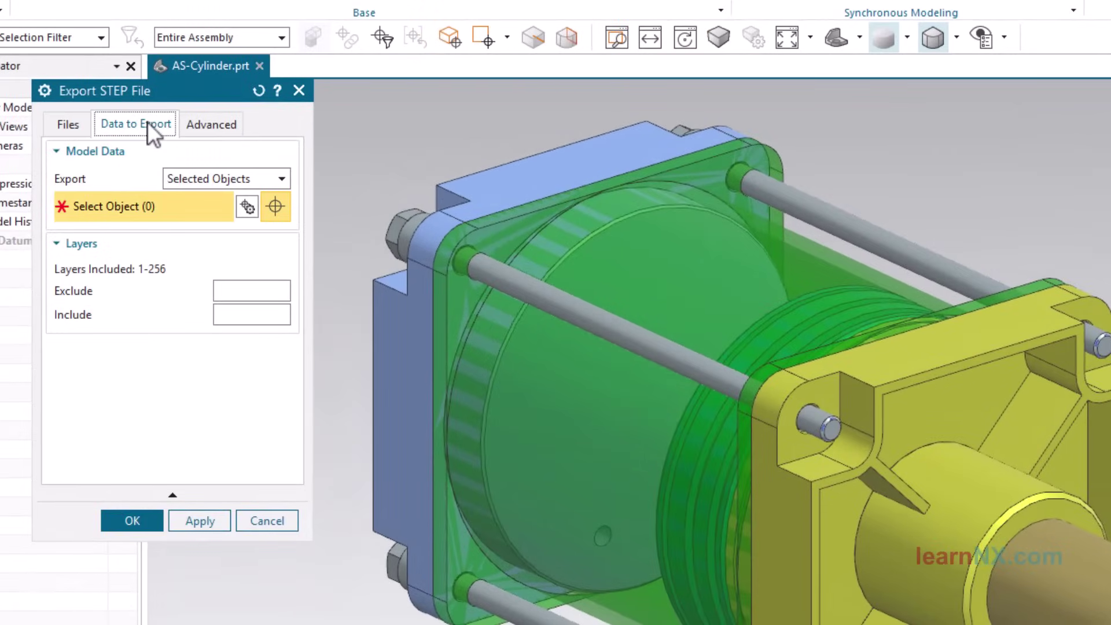
{"action": "left_click", "coordinate": [230, 178]}
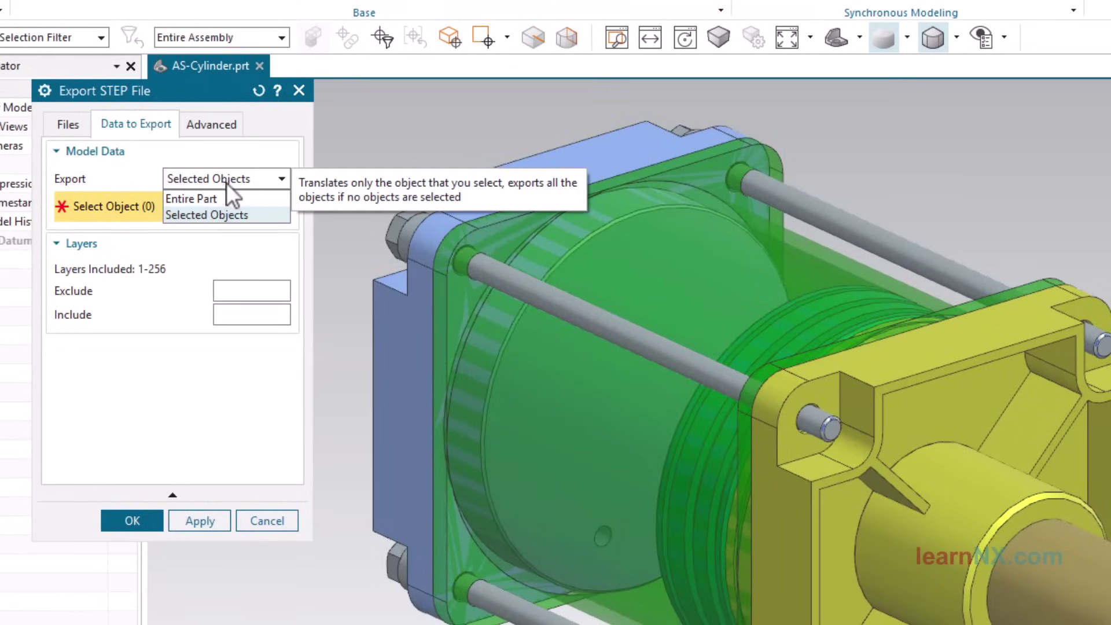
{"action": "left_click", "coordinate": [218, 198]}
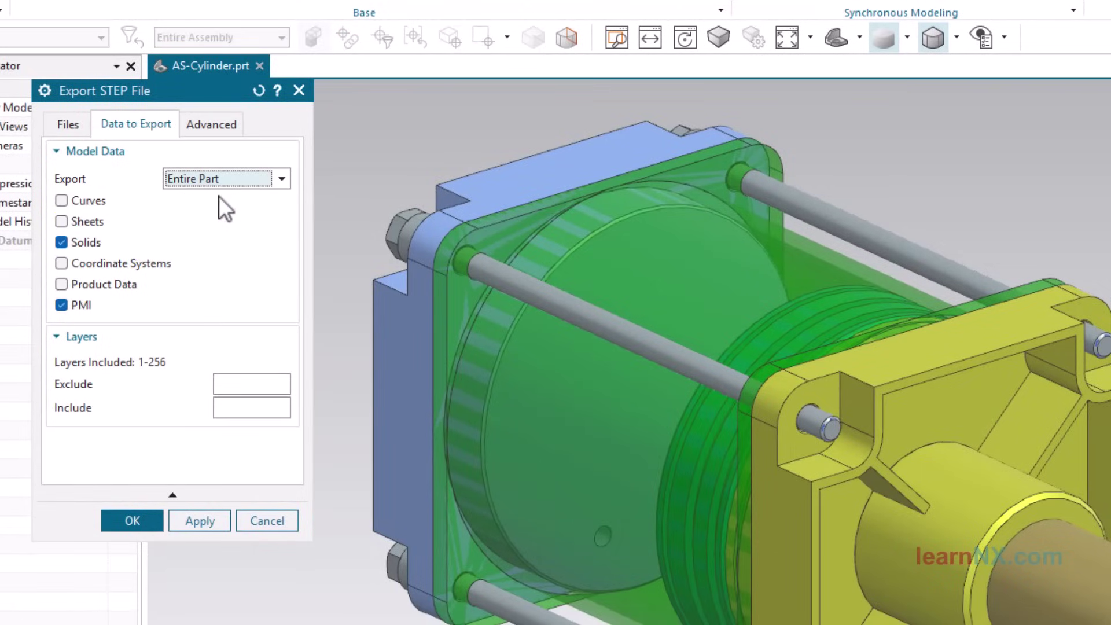
{"action": "left_click", "coordinate": [211, 124]}
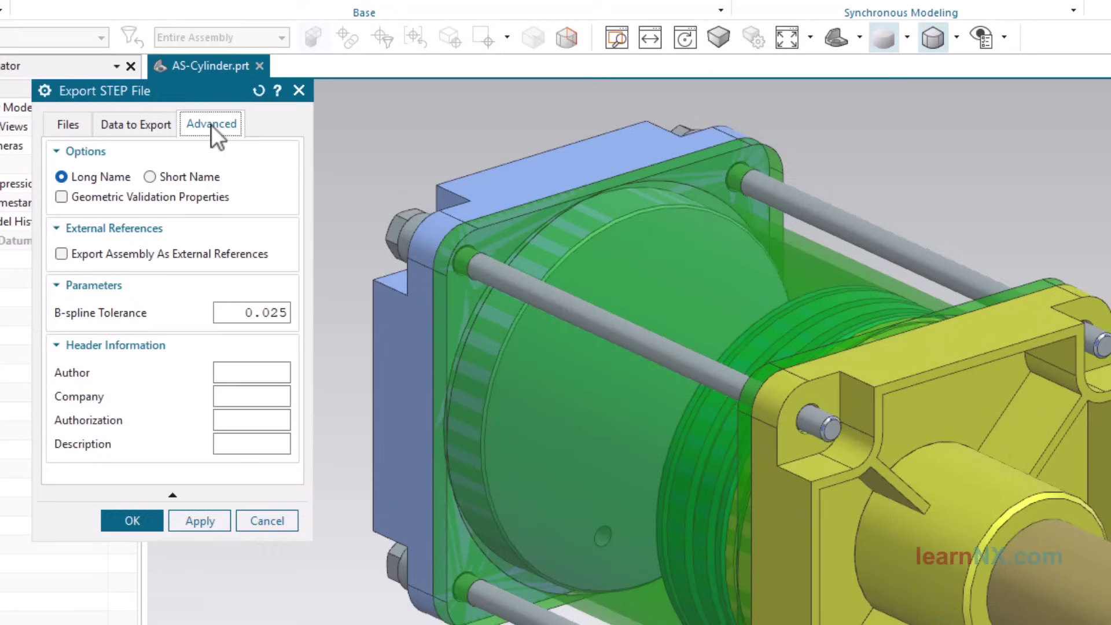
- Save the export as AS-Cylinder_1.stp in the EAAER deactivated folder and run it
{"action": "left_click", "coordinate": [67, 124]}
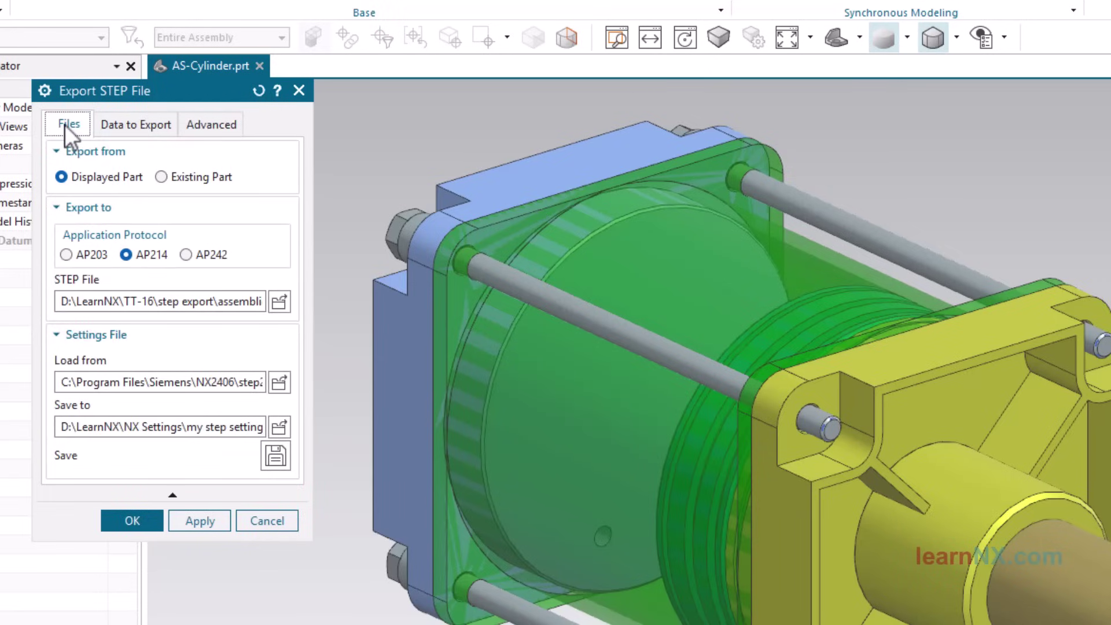
{"action": "left_click", "coordinate": [279, 300]}
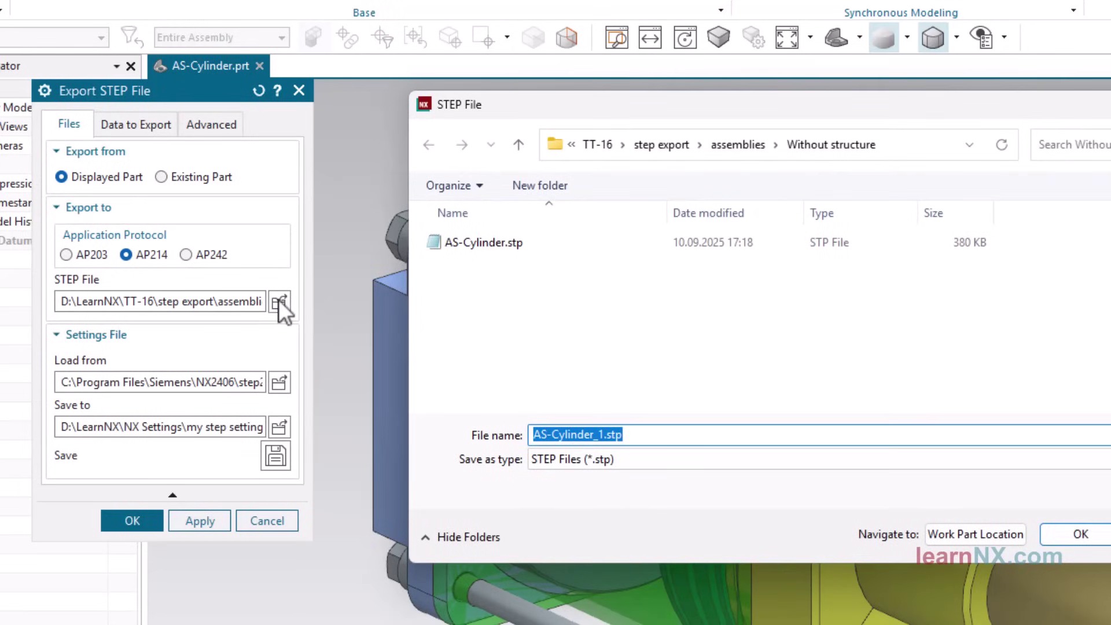
{"action": "left_click", "coordinate": [751, 149]}
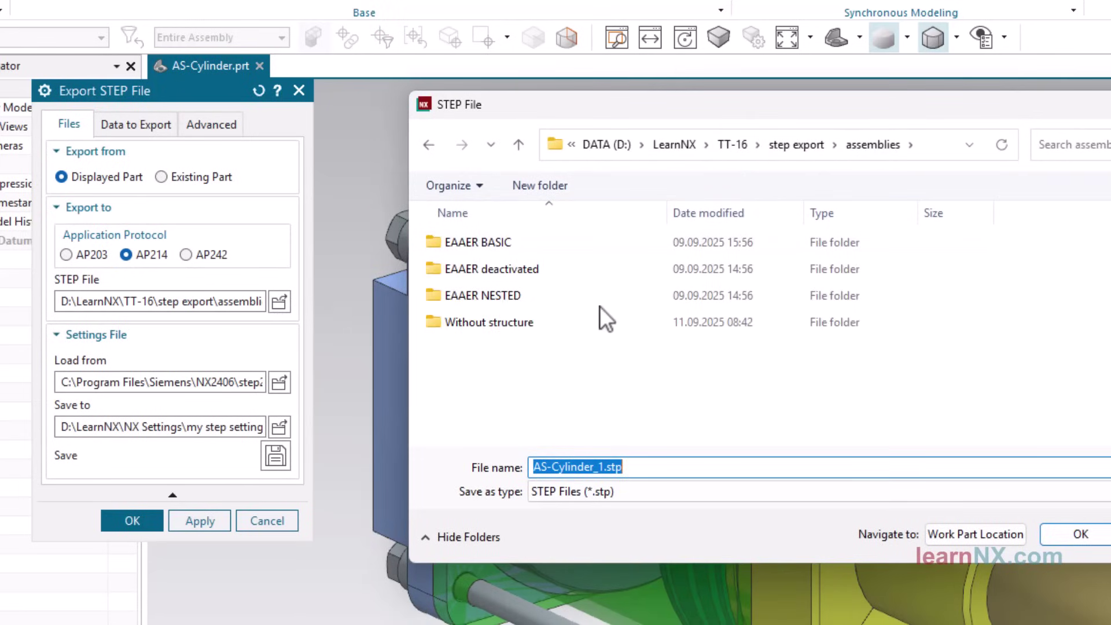
{"action": "double_click", "coordinate": [536, 269]}
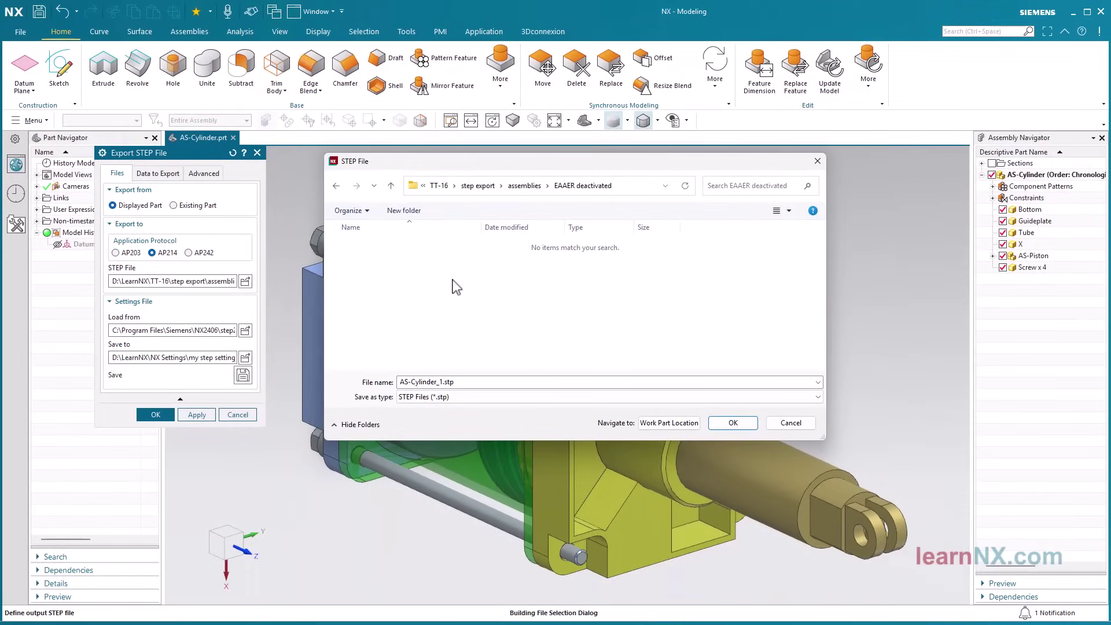
{"action": "left_click", "coordinate": [733, 422]}
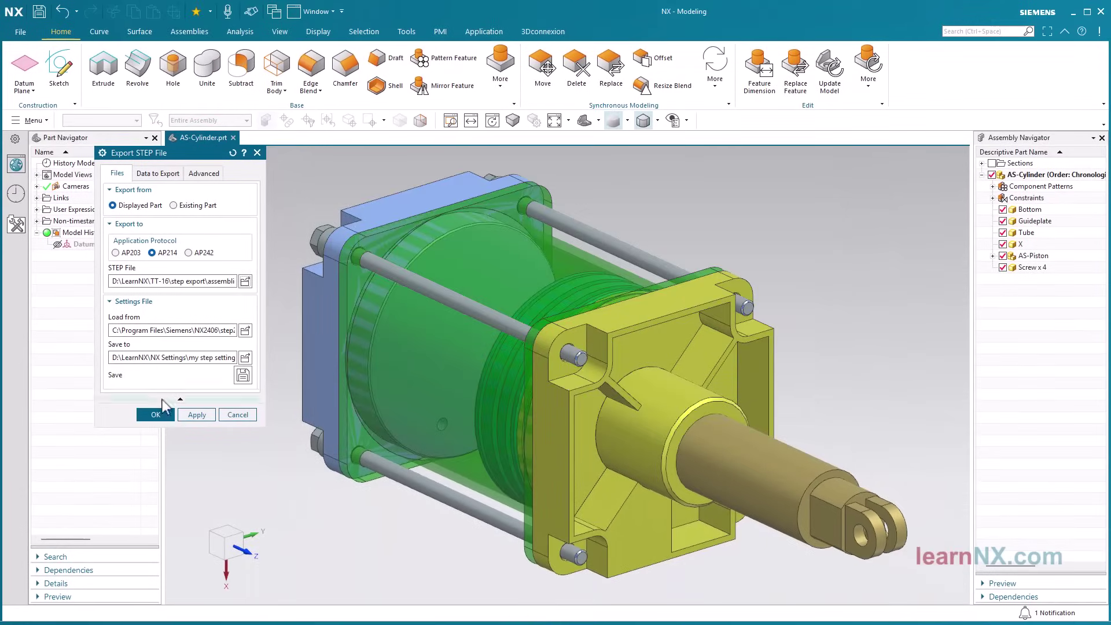
{"action": "left_click", "coordinate": [156, 415]}
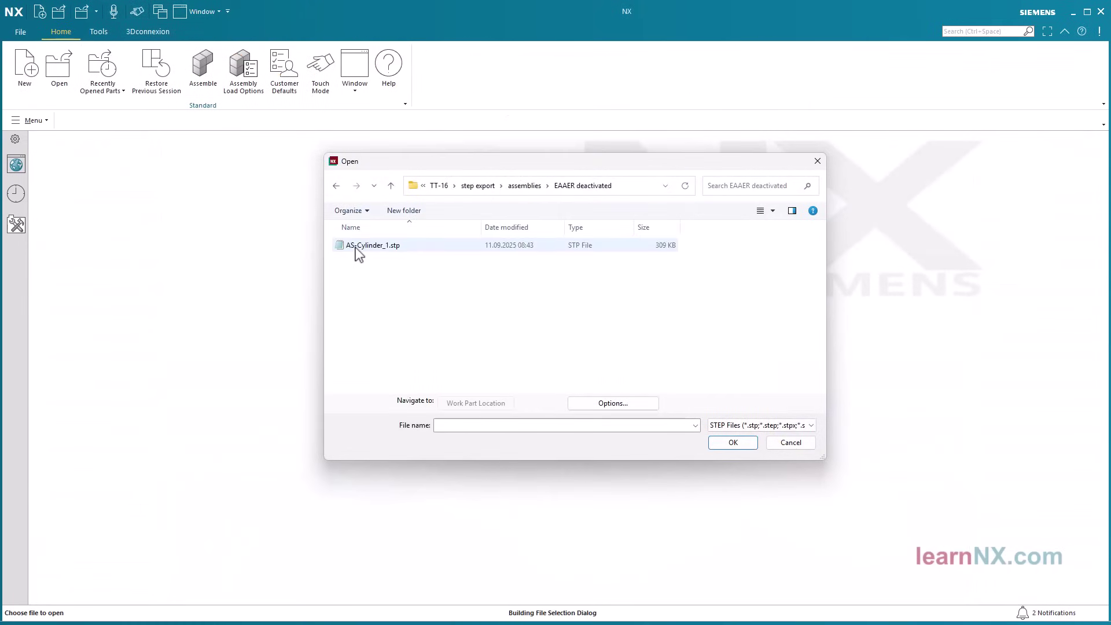
- Open AS-Cylinder_1.stp and highlight AS-Piston, Tube and Guideplate in the Assembly Navigator
{"action": "left_click", "coordinate": [356, 248]}
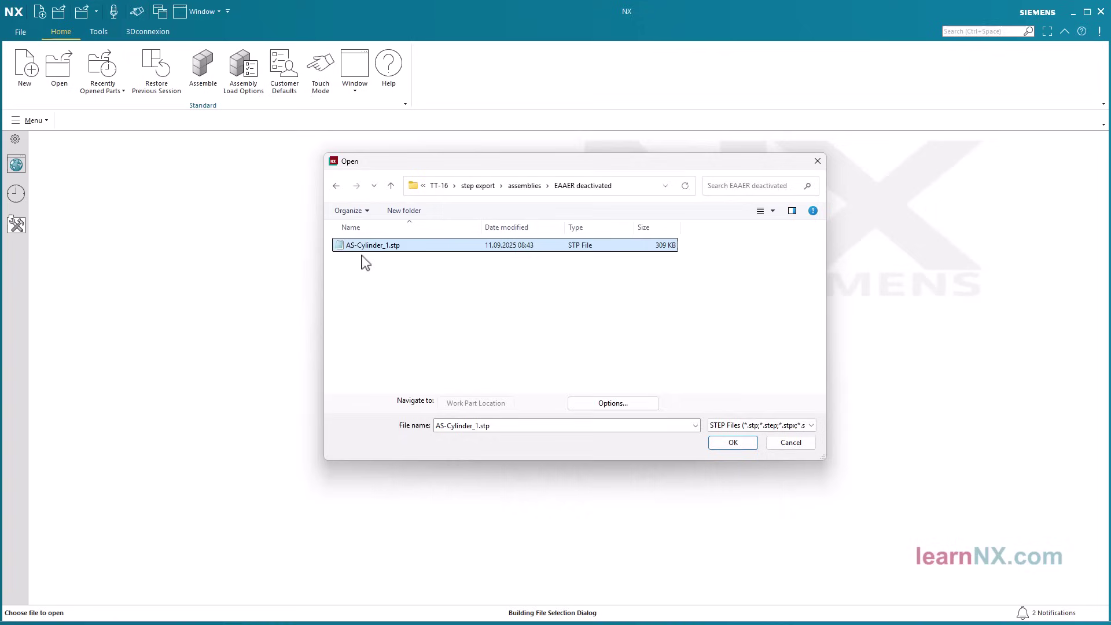
{"action": "left_click", "coordinate": [730, 447]}
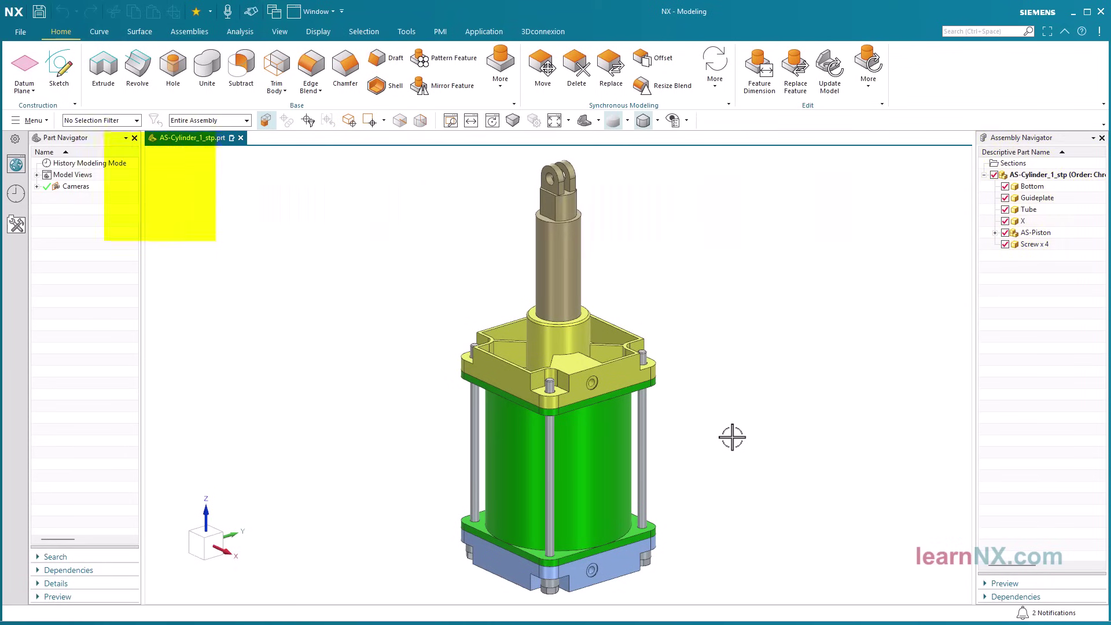
{"action": "left_click", "coordinate": [1025, 245]}
{"action": "left_click", "coordinate": [1031, 234]}
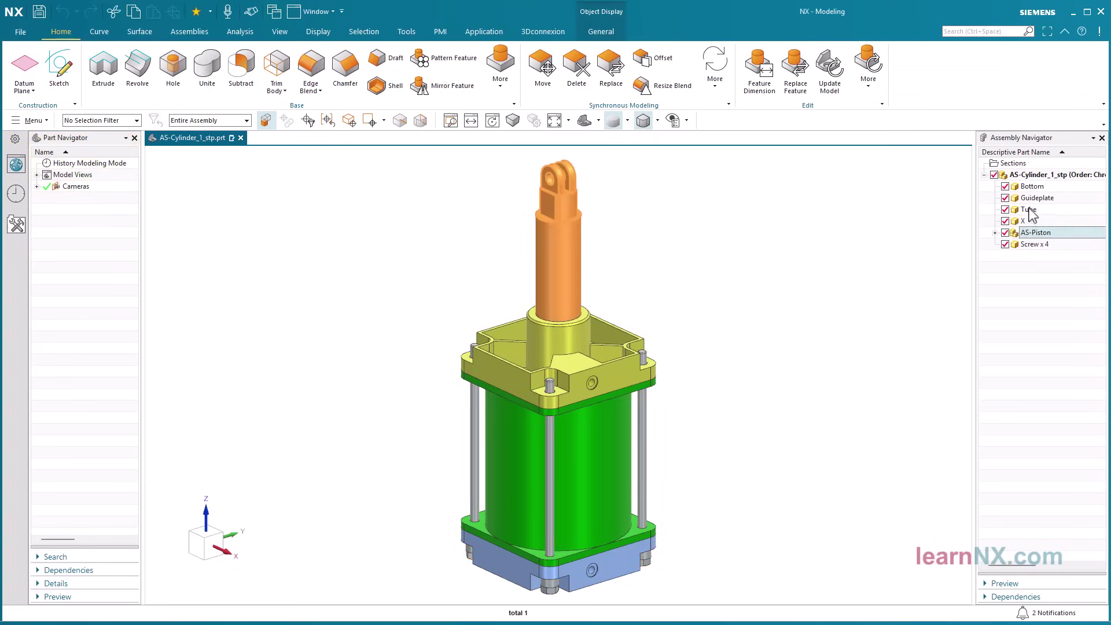
{"action": "left_click", "coordinate": [1029, 210]}
{"action": "left_click", "coordinate": [1035, 198]}
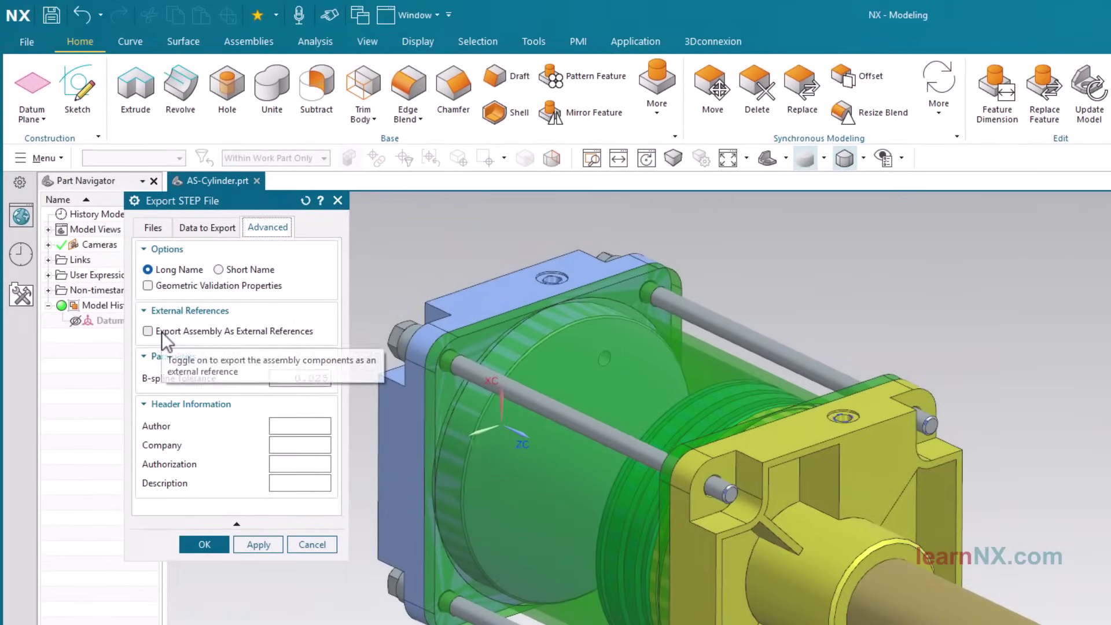
- Turn on Export Assembly As External References and keep the BASIC export structure
{"action": "left_click", "coordinate": [161, 331]}
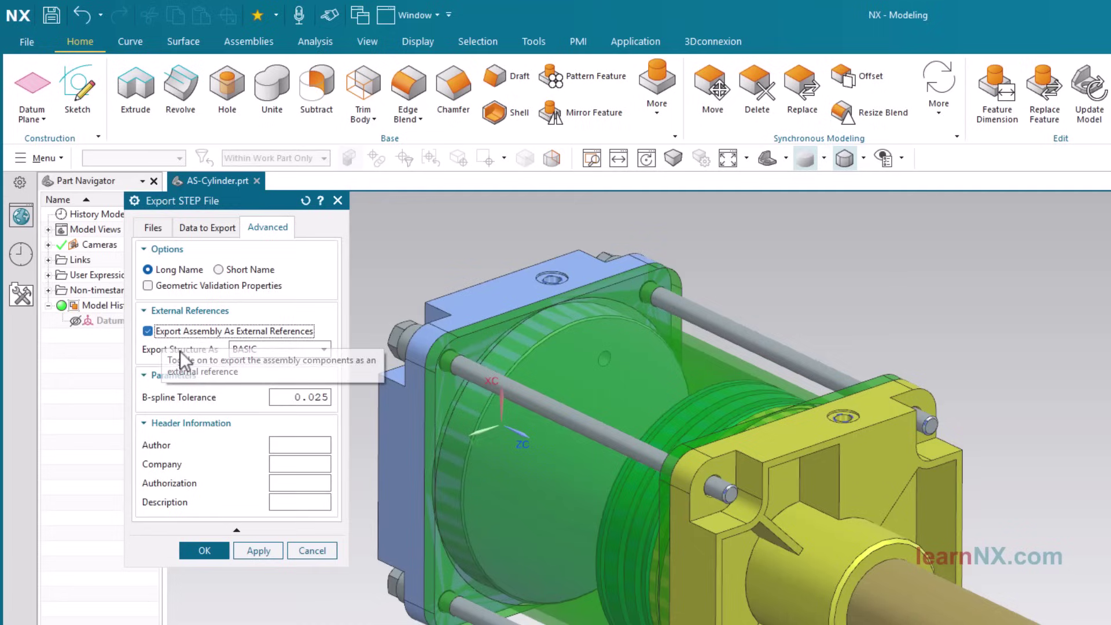
{"action": "left_click", "coordinate": [287, 354]}
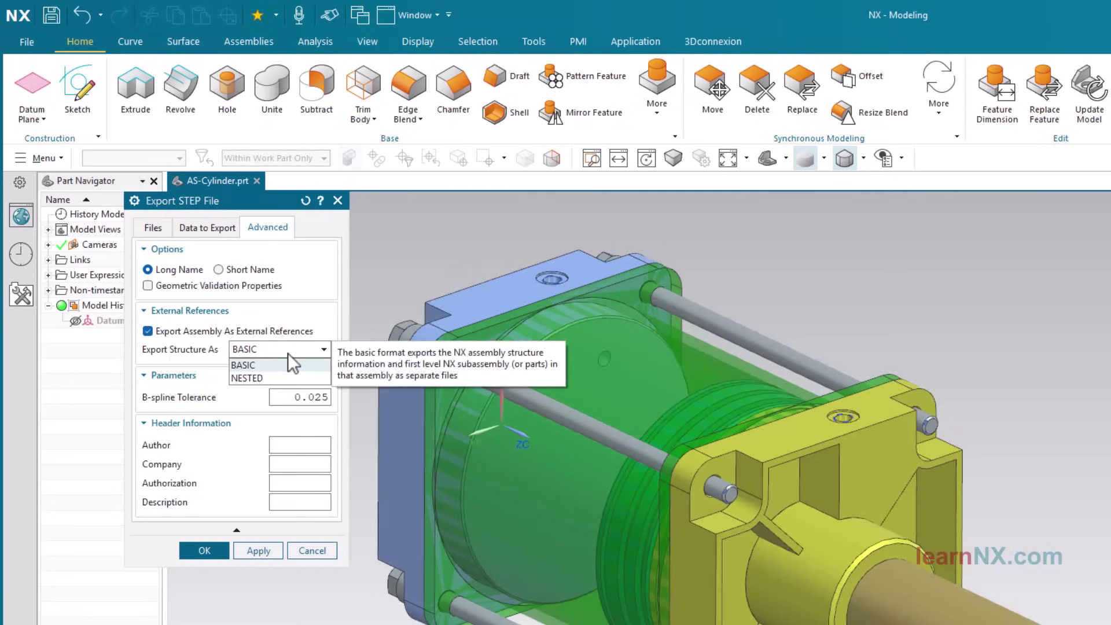
{"action": "left_click", "coordinate": [272, 365]}
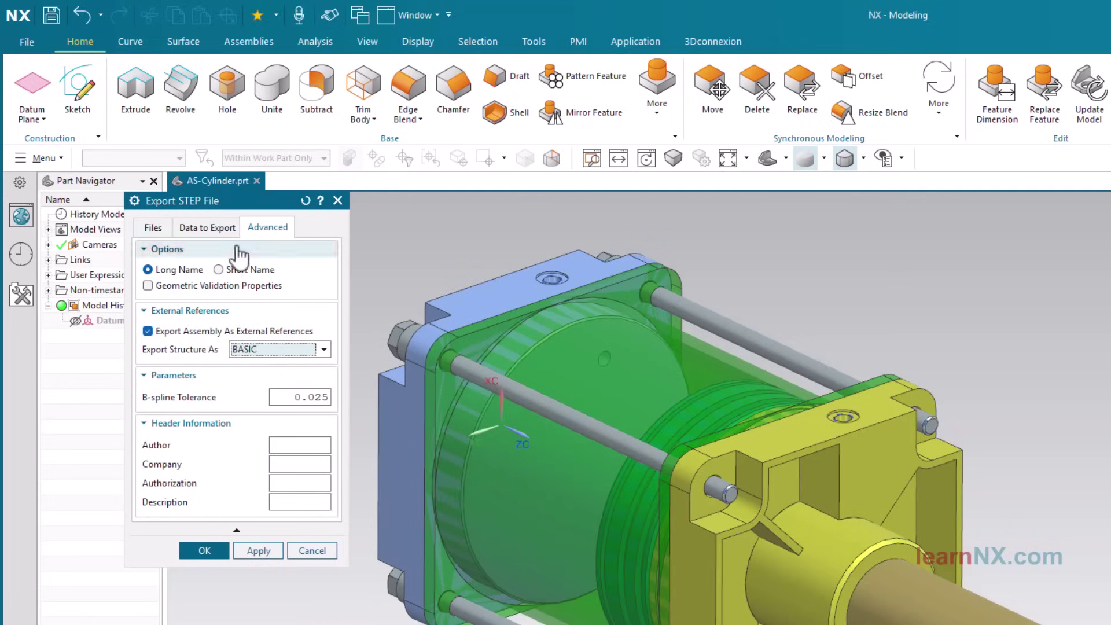
{"action": "left_click", "coordinate": [220, 228]}
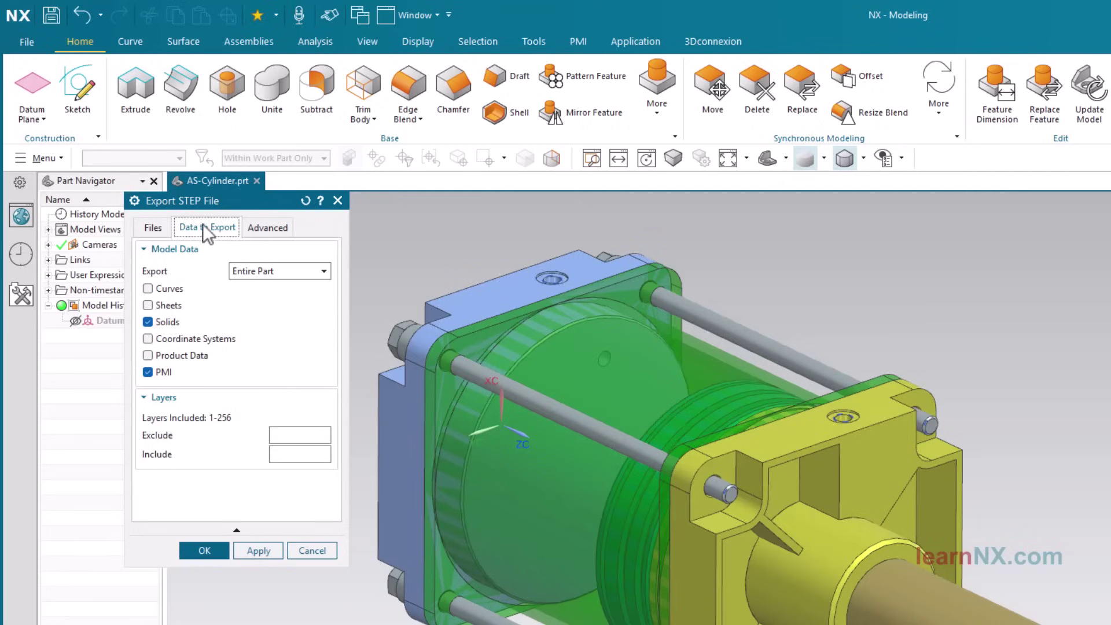
{"action": "left_click", "coordinate": [148, 227]}
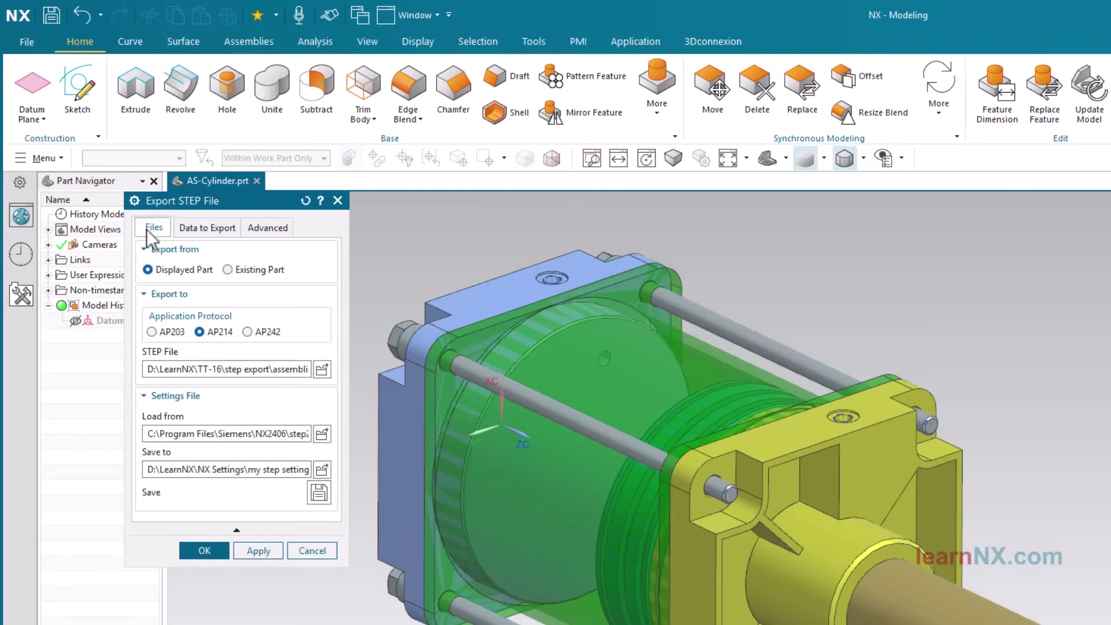
- Set the STEP file destination to the EAAER BASIC folder
{"action": "left_click", "coordinate": [328, 371]}
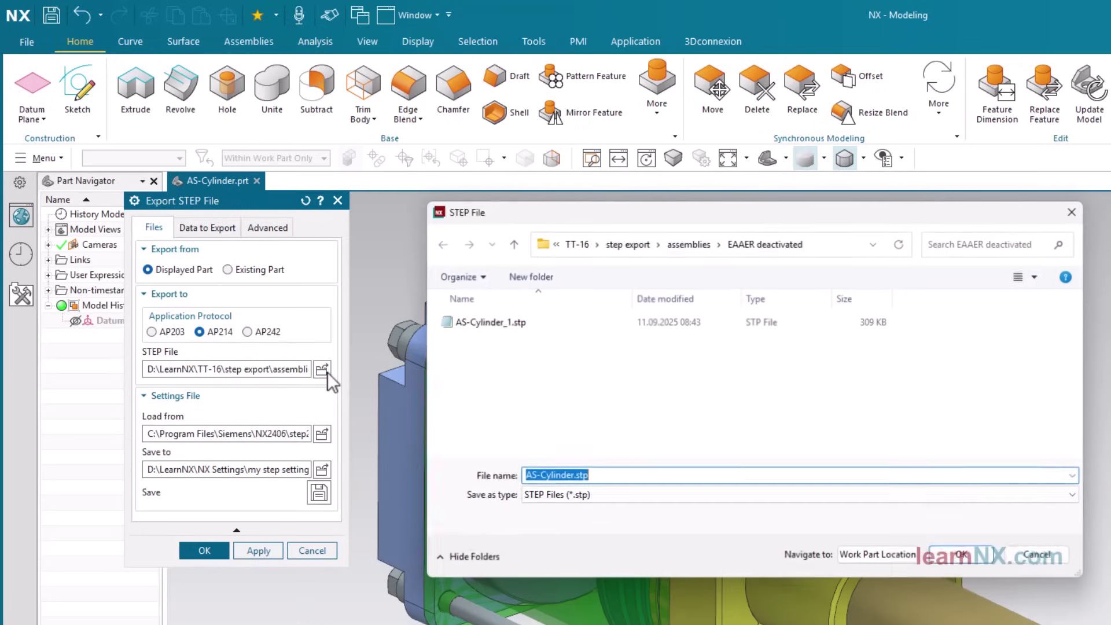
{"action": "left_click", "coordinate": [686, 241]}
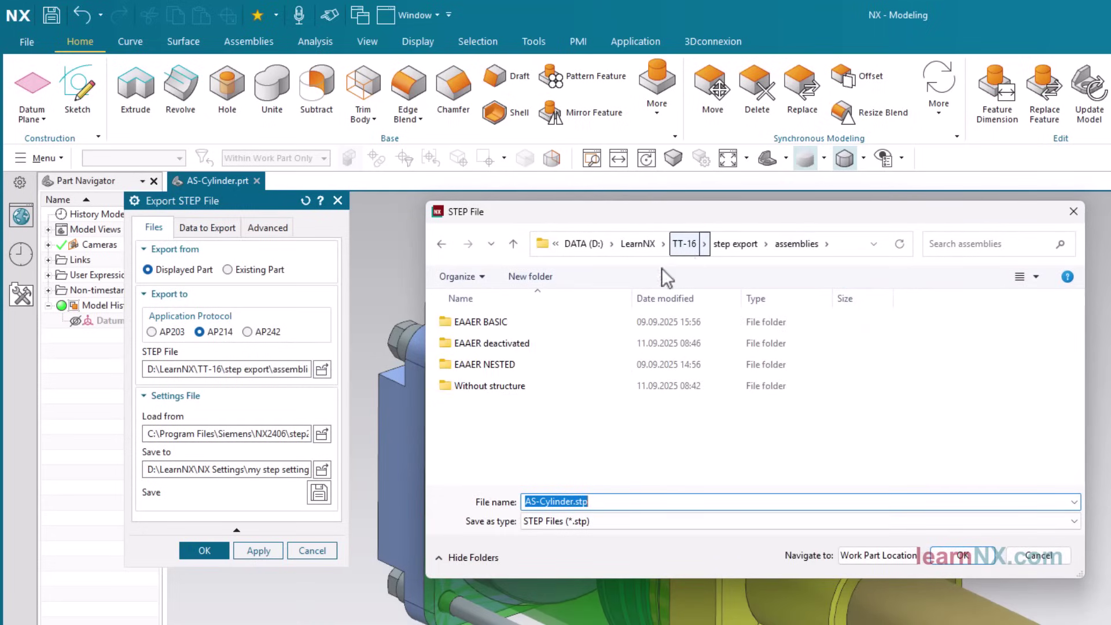
{"action": "double_click", "coordinate": [515, 321]}
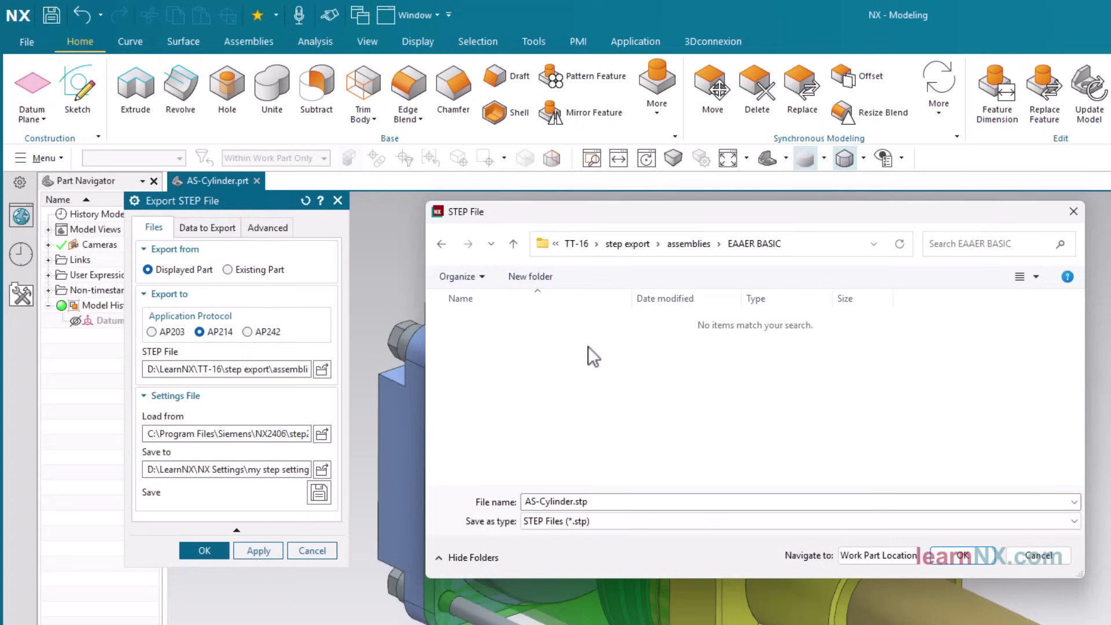
{"action": "left_click", "coordinate": [980, 556]}
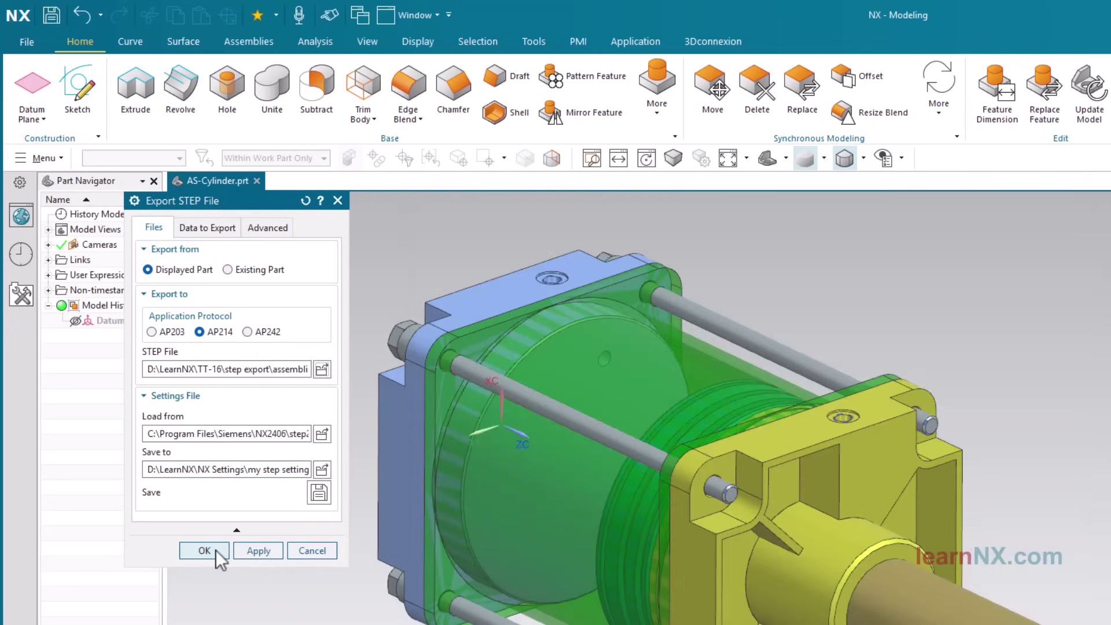
- Run the export, then open AS-Cylinder.stp from the EAAER BASIC folder
{"action": "left_click", "coordinate": [215, 550]}
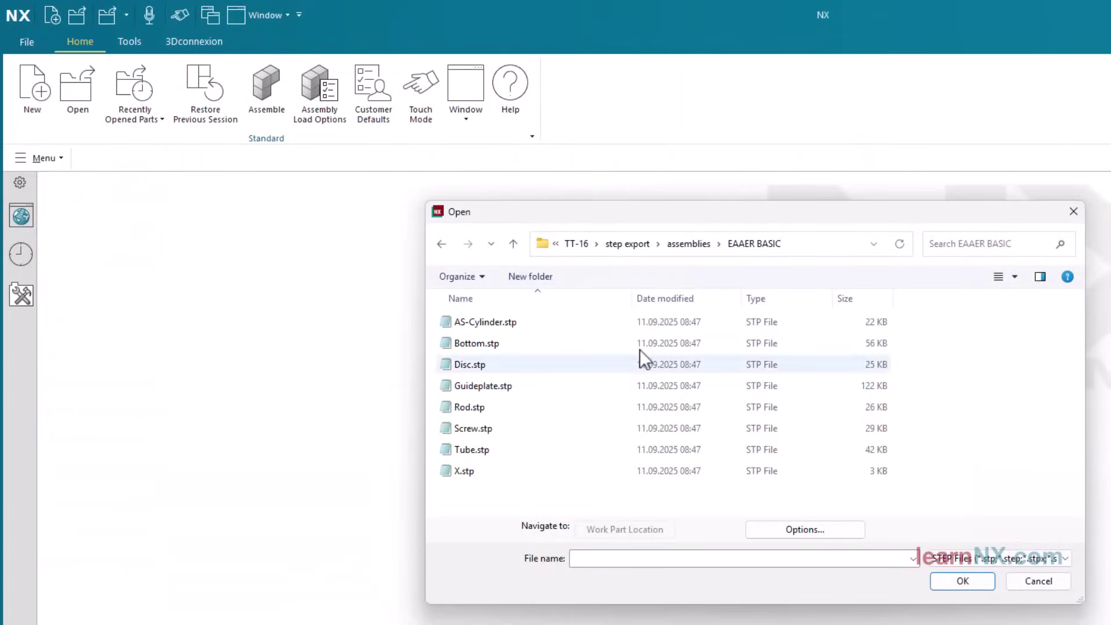
{"action": "left_click", "coordinate": [545, 322]}
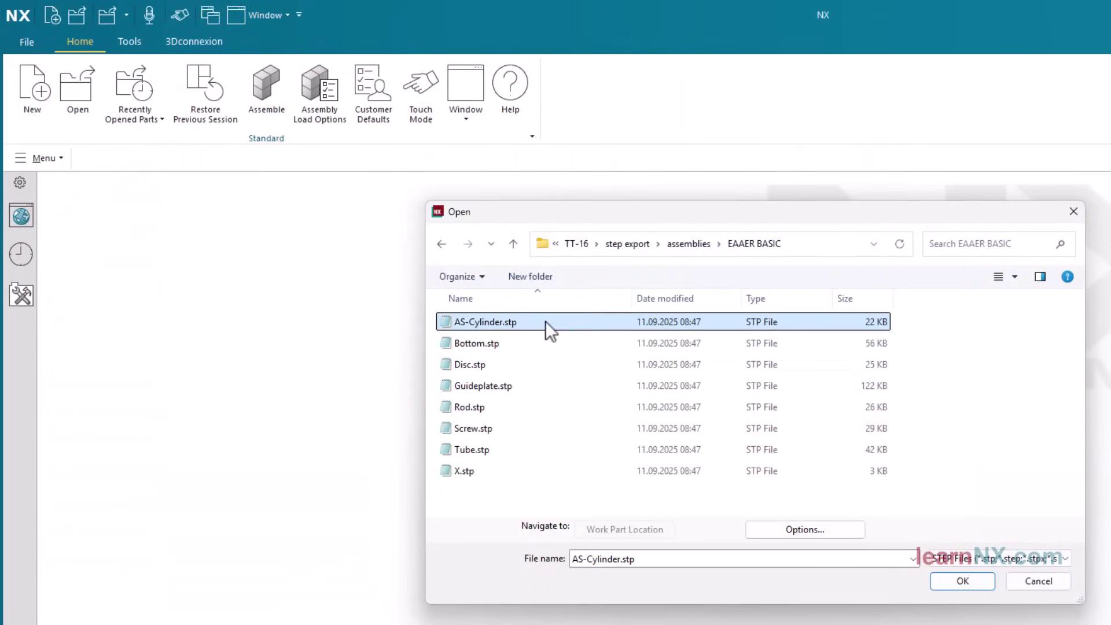
{"action": "left_click", "coordinate": [958, 583]}
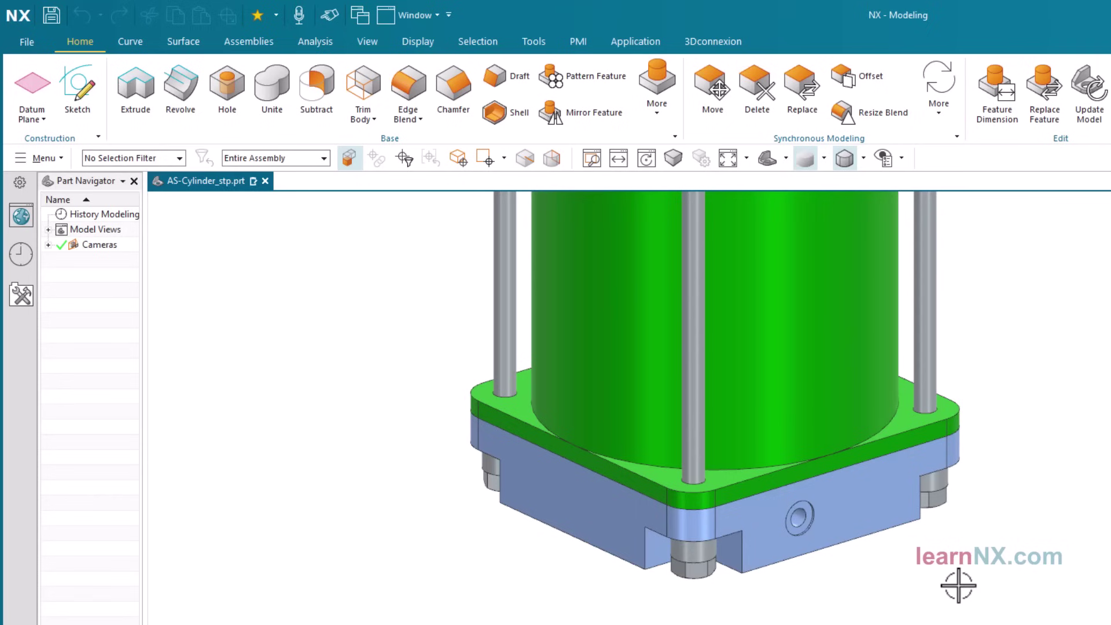
- Fit the assembly in view and highlight the Bottom, Guideplate and Tube parts
{"action": "key", "text": "ctrl+f"}
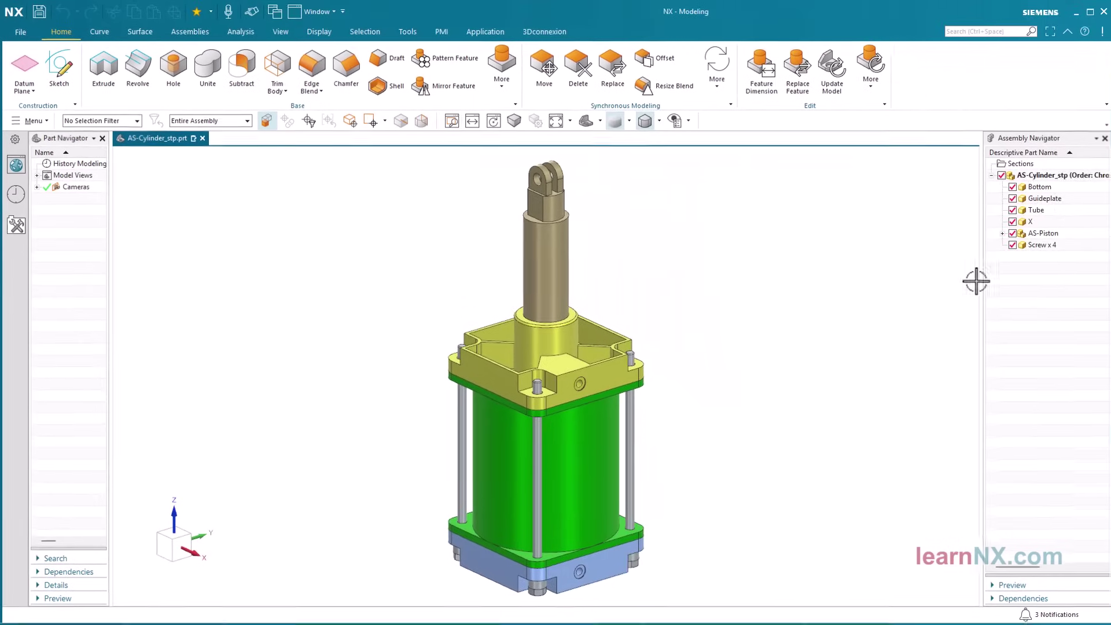
{"action": "left_click", "coordinate": [1039, 186]}
{"action": "left_click", "coordinate": [1045, 199]}
{"action": "left_click", "coordinate": [1042, 212]}
- Clear the Tube selection and switch from NX to File Explorer at EAAER deactivated
{"action": "left_click", "coordinate": [1014, 310]}
{"action": "key", "text": "alt+Tab"}
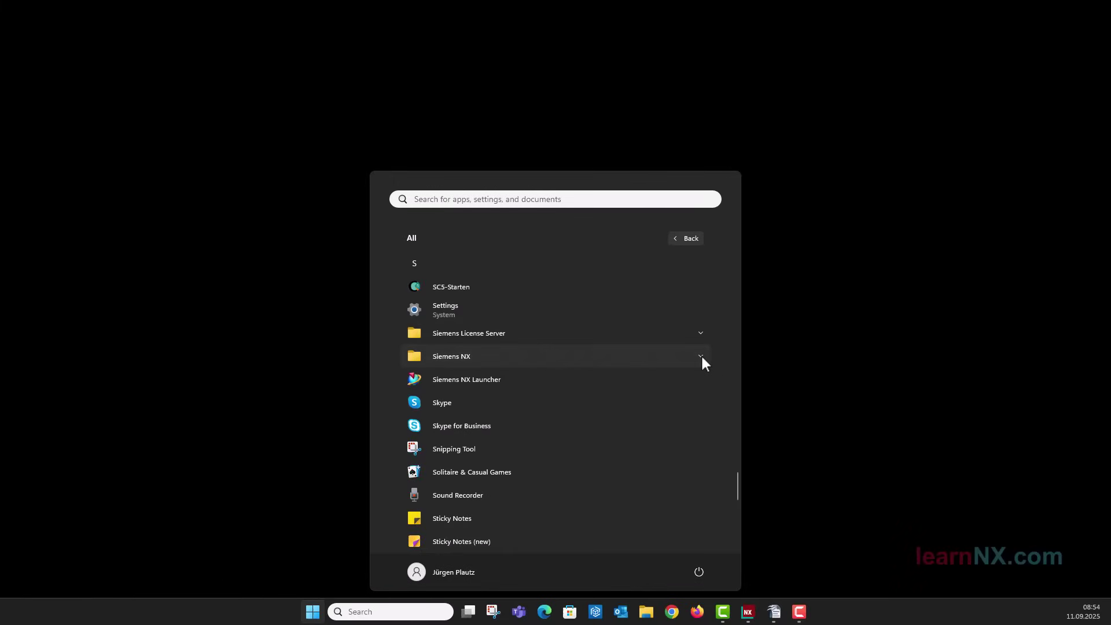
- Expand the Siemens NX folder in the Start menu and scroll to its translators
{"action": "left_click", "coordinate": [700, 356]}
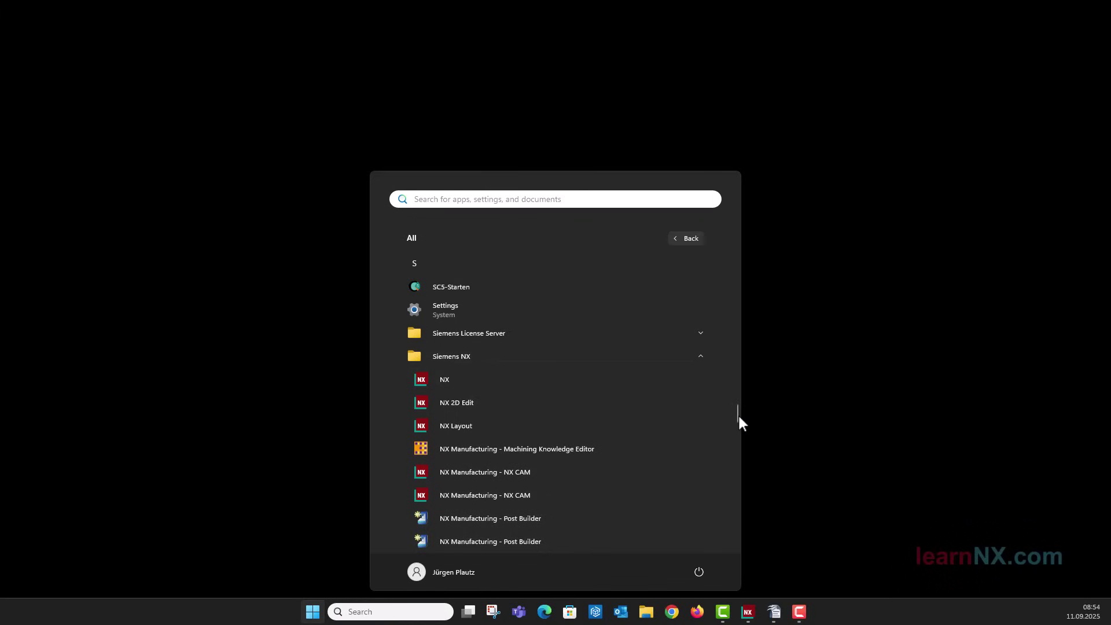
{"action": "left_click_drag", "start_coordinate": [739, 417], "coordinate": [739, 474]}
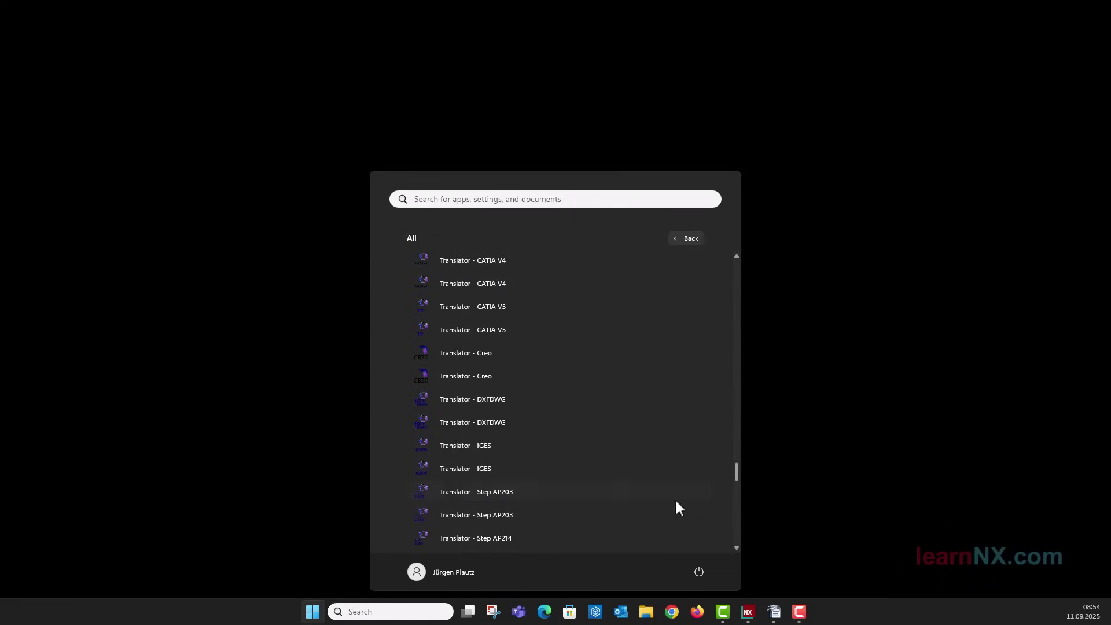
- Launch Translator - Step AP214 and choose Export in the wizard
{"action": "left_click", "coordinate": [514, 536]}
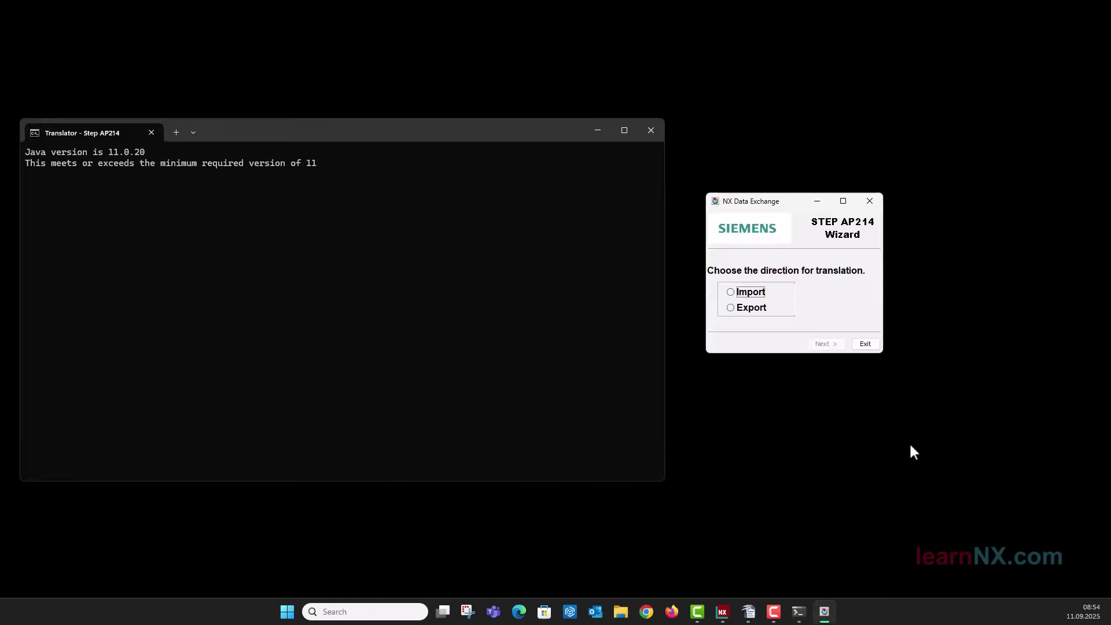
{"action": "left_click", "coordinate": [731, 308]}
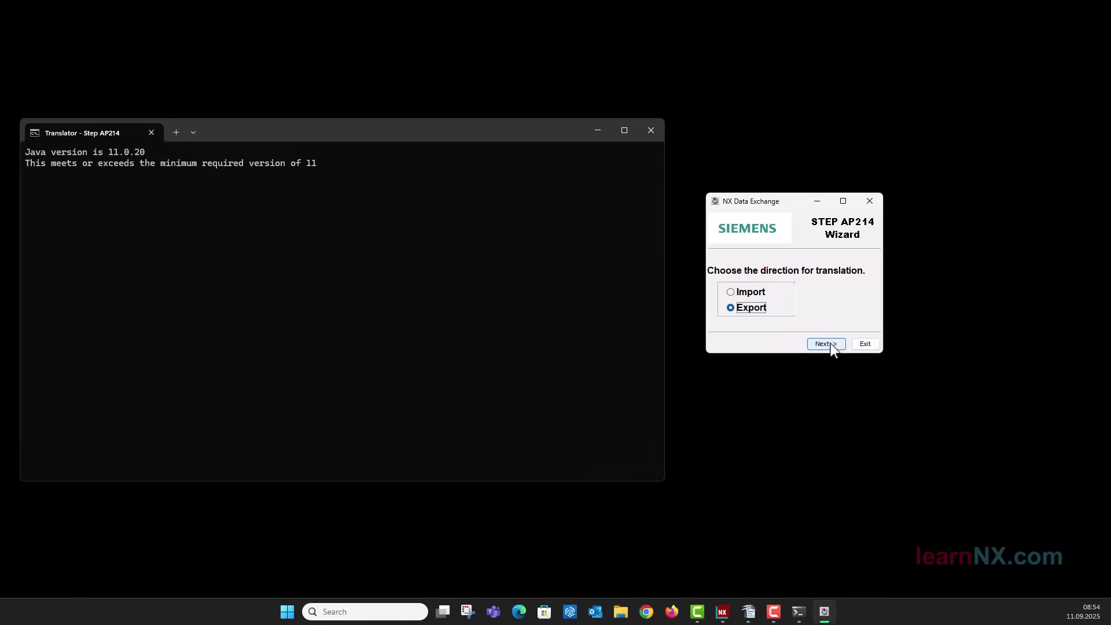
{"action": "left_click", "coordinate": [826, 344]}
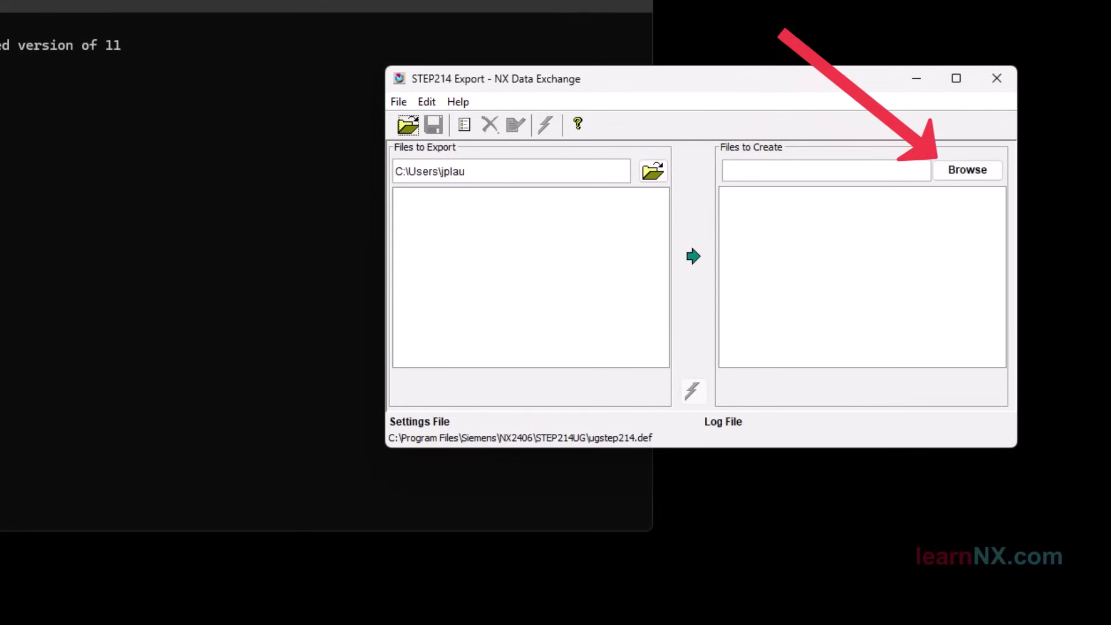
- Add all eight .prt files from the parts folder to the export list
{"action": "left_click", "coordinate": [651, 174]}
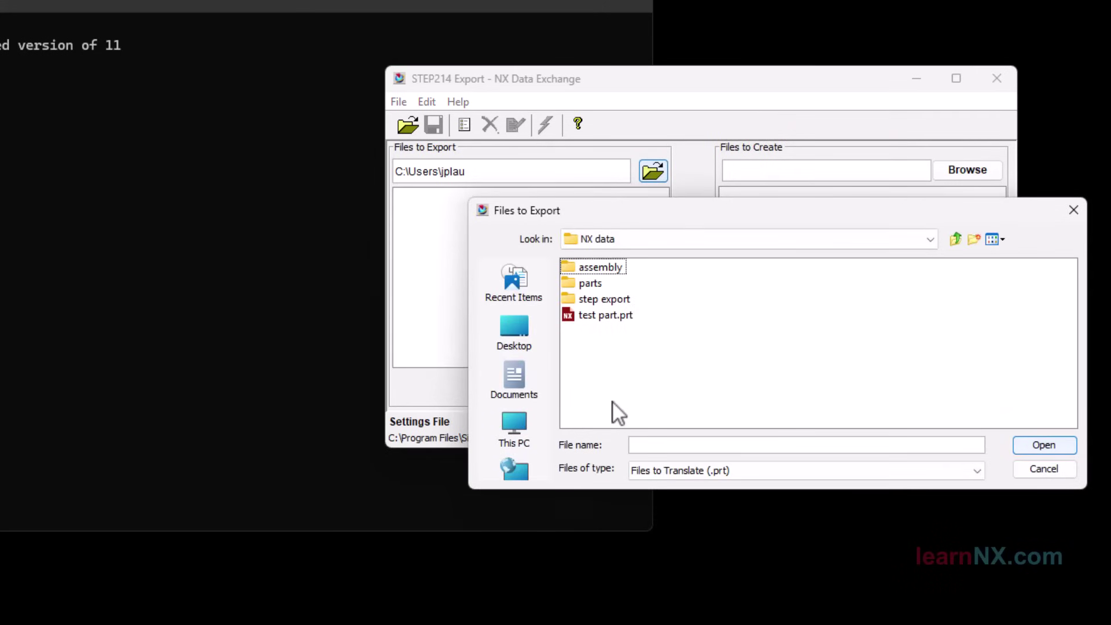
{"action": "double_click", "coordinate": [585, 282]}
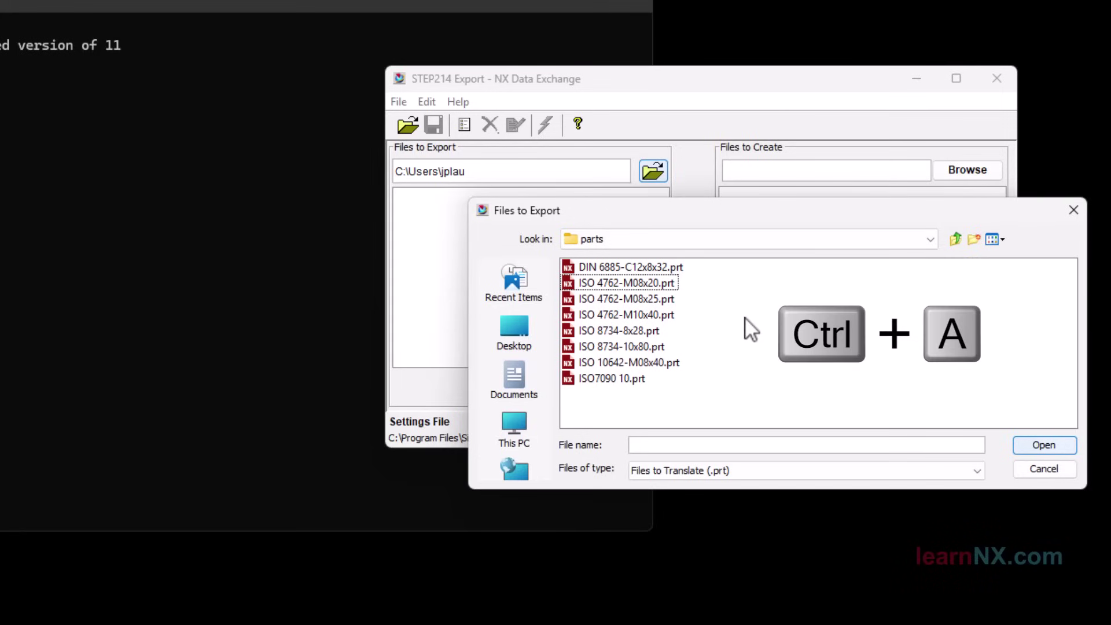
{"action": "key", "text": "ctrl+a"}
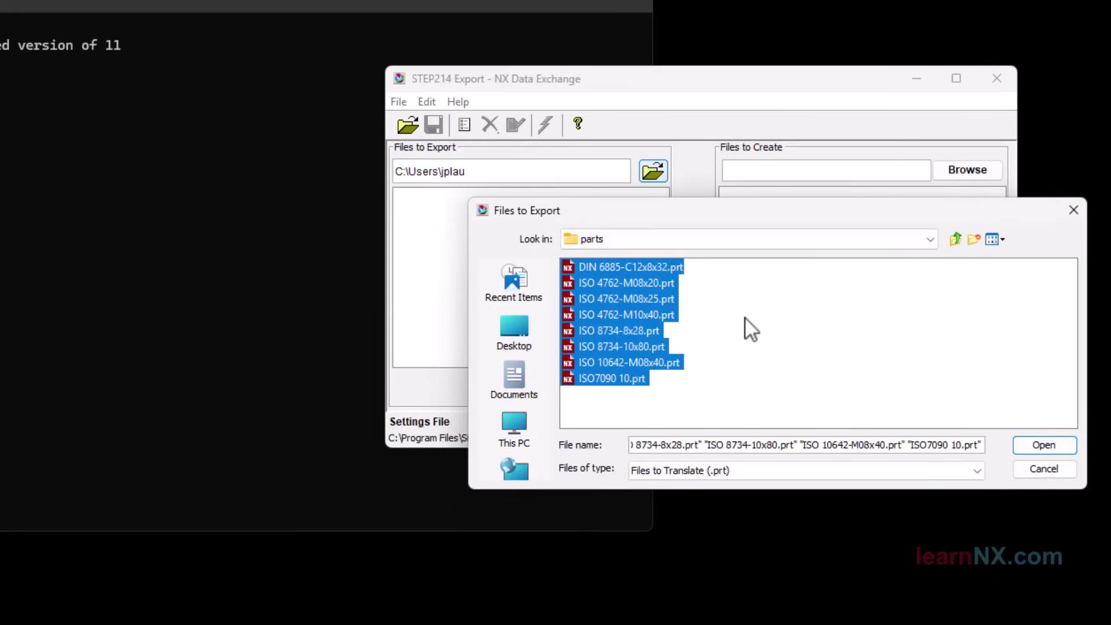
{"action": "left_click", "coordinate": [1047, 444]}
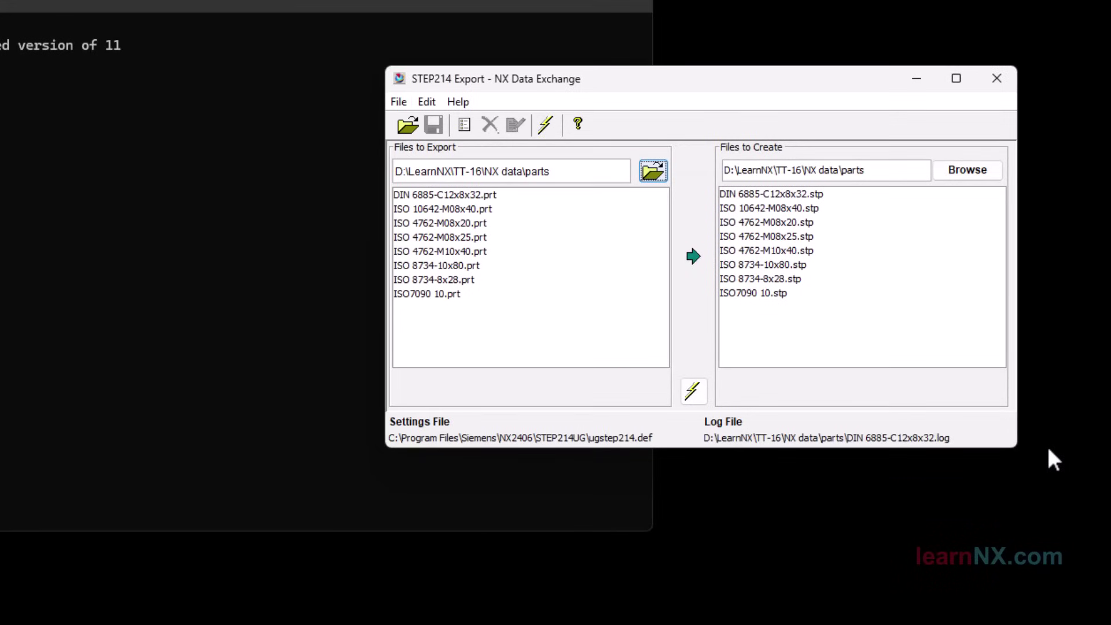
- Set the output folder to step export\parts and translate the eight queued parts to STEP
{"action": "left_click", "coordinate": [967, 170]}
{"action": "double_click", "coordinate": [705, 244]}
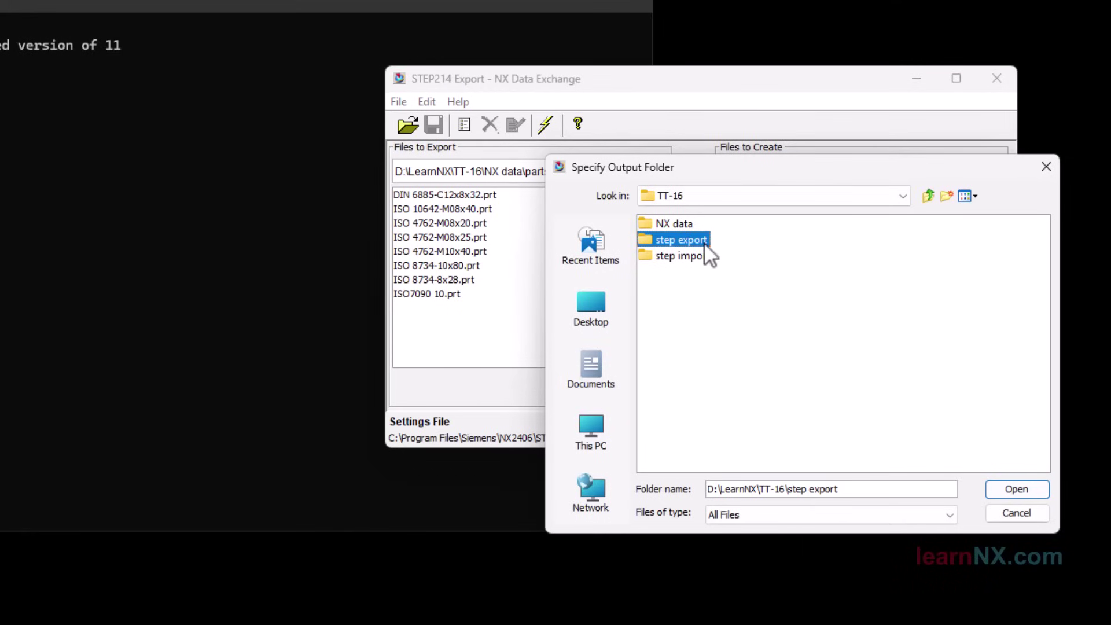
{"action": "double_click", "coordinate": [668, 240]}
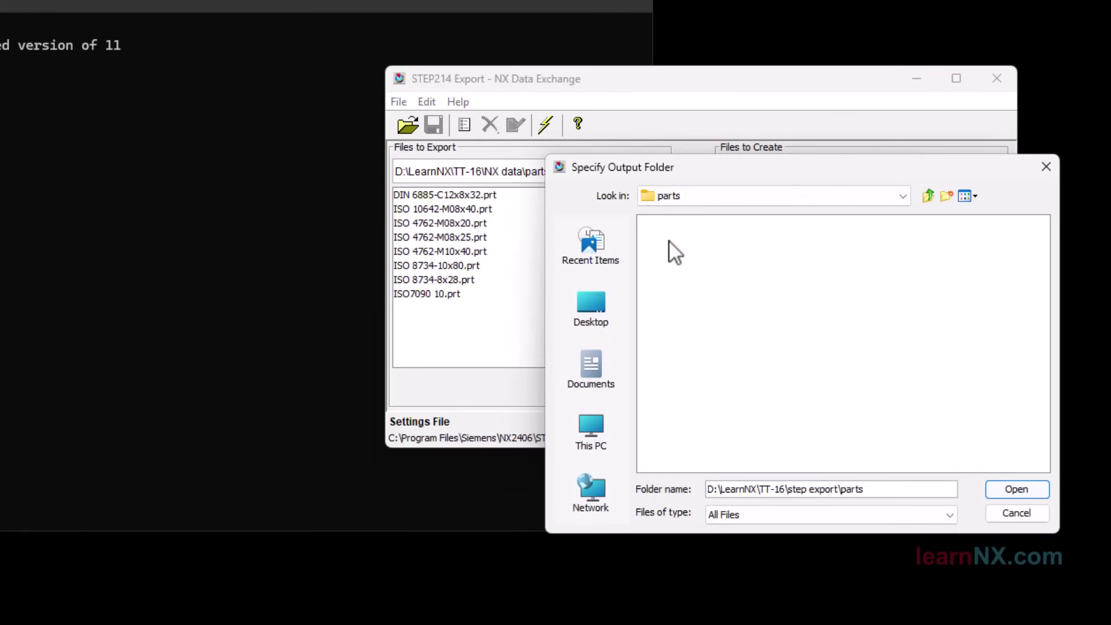
{"action": "left_click", "coordinate": [1026, 491]}
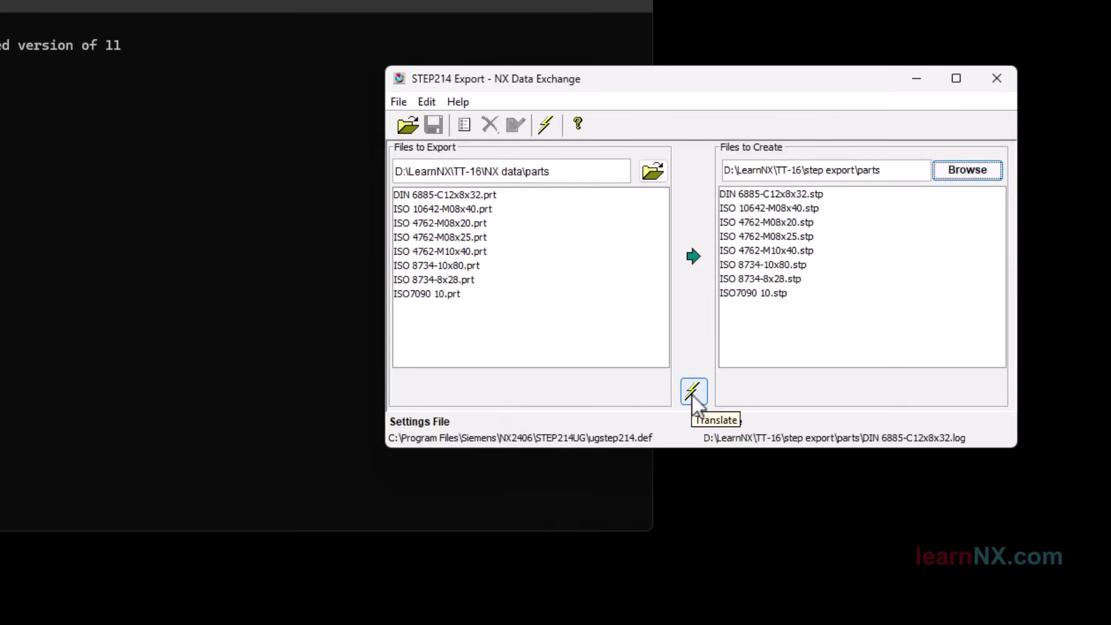
{"action": "left_click", "coordinate": [692, 394]}
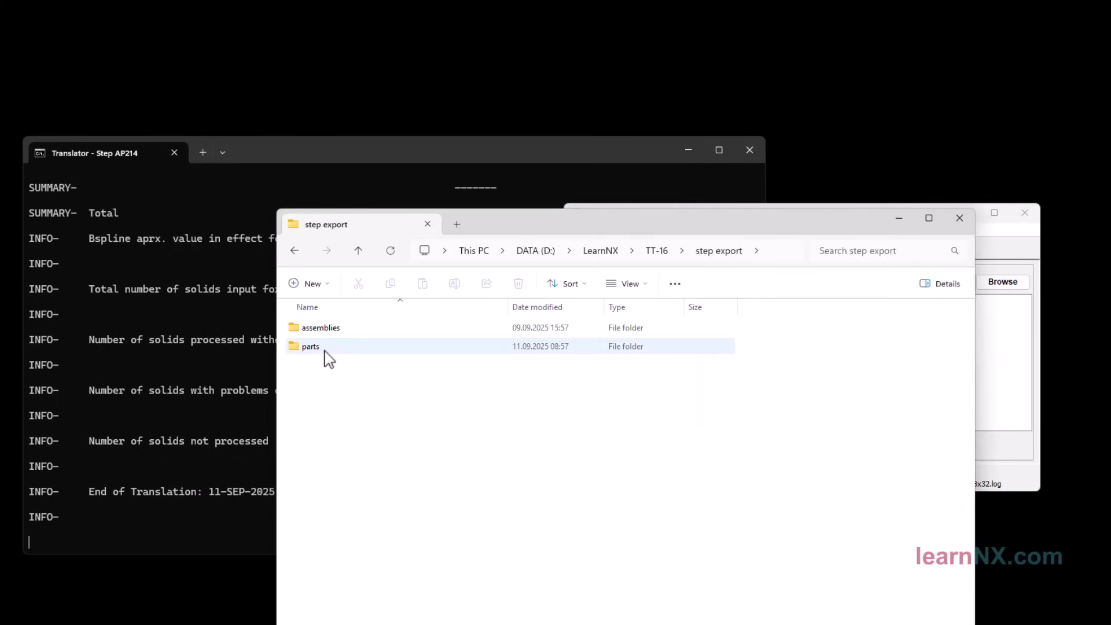
- Open step export\parts to check the new DIN and ISO .stp files and log
{"action": "left_click", "coordinate": [325, 348]}
{"action": "double_click", "coordinate": [325, 348]}
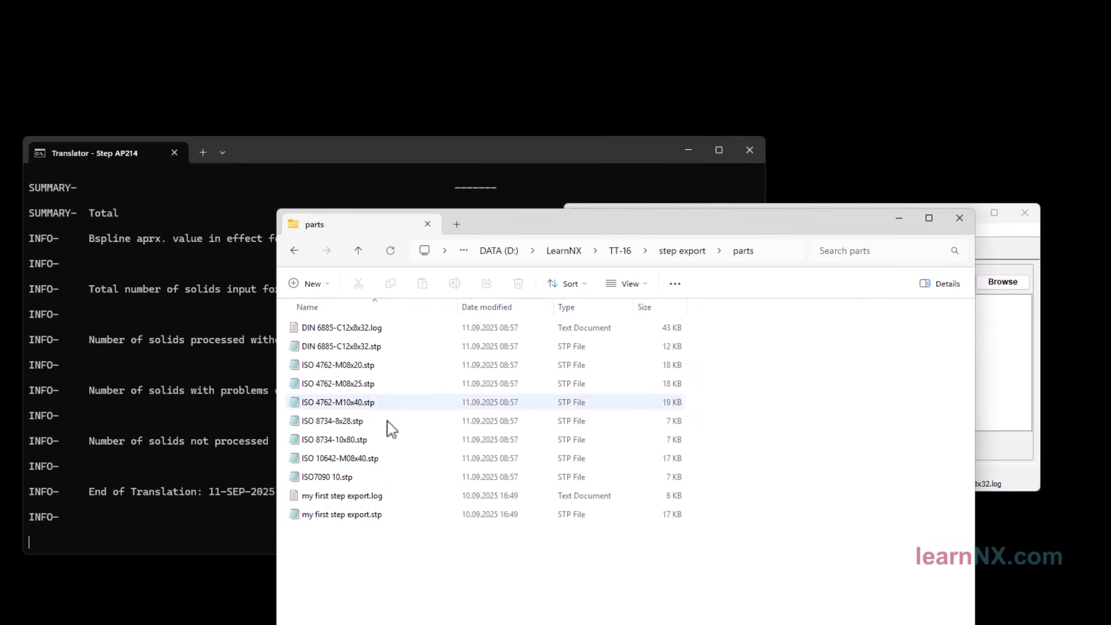